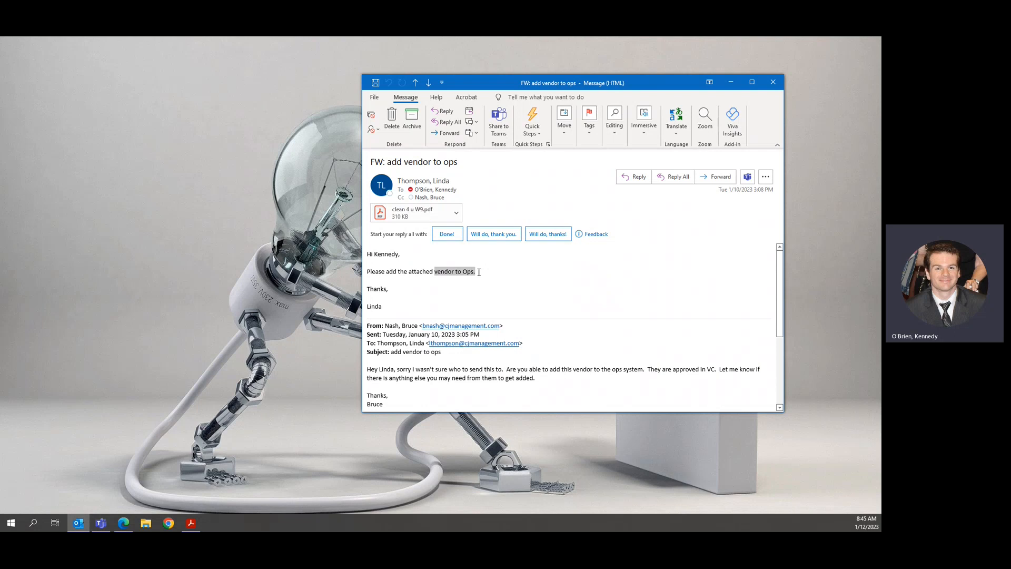
Tidy the open message window, moving it slightly and clearing its text selections.
left_click(498, 275)
left_click_drag(567, 83, 580, 88)
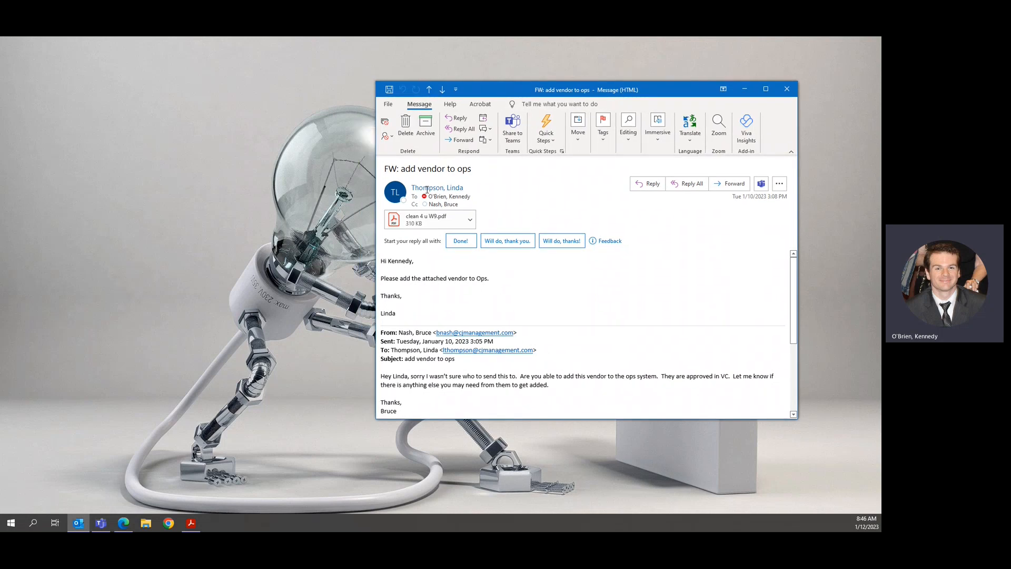
double_click(481, 281)
left_click(504, 280)
Load my.realpage.com in the Edge browser.
left_click(123, 523)
left_click(166, 61)
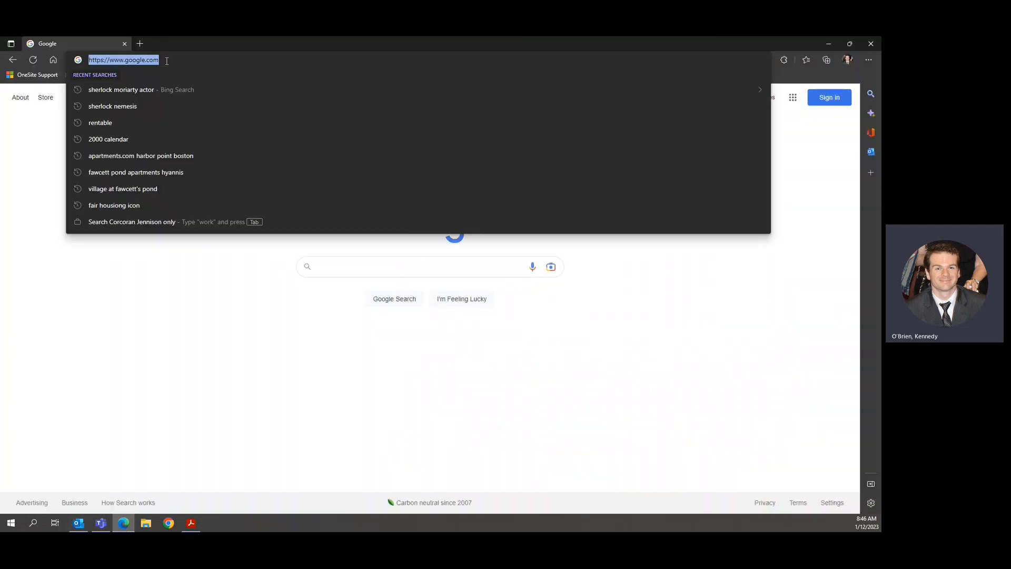
type("my")
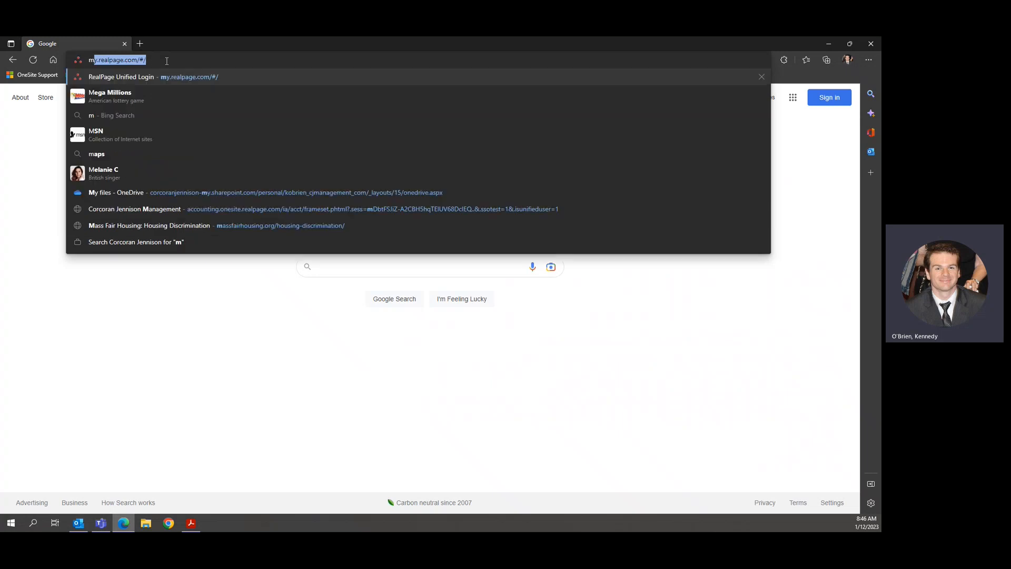
type(".realpage.com")
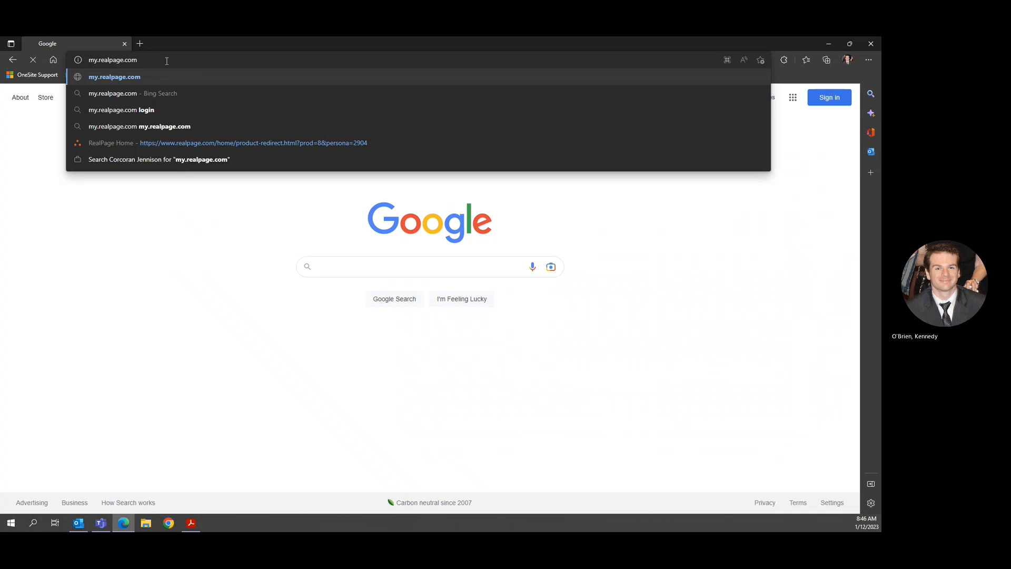
key("Return")
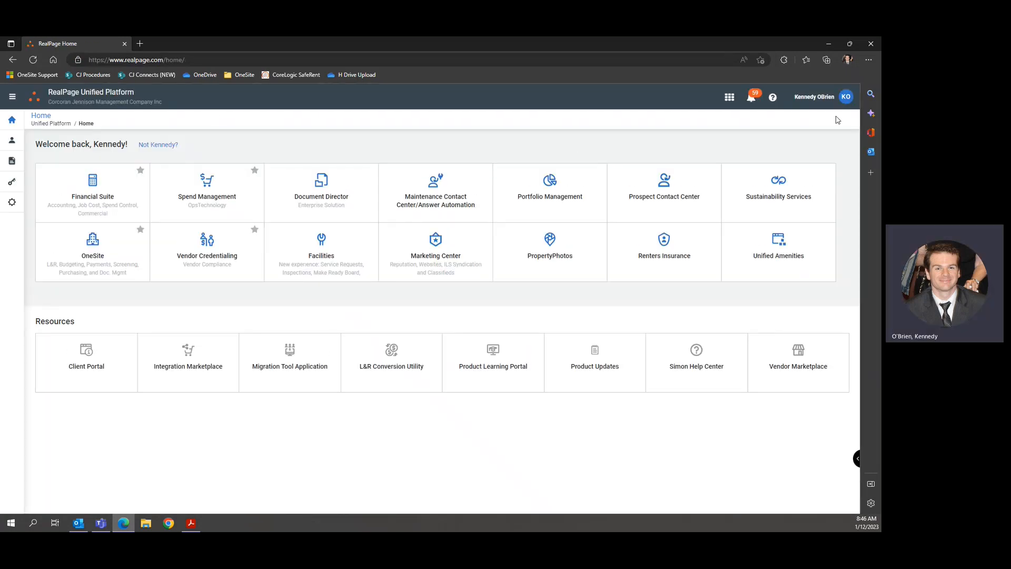
Log out of RealPage and sign back in with the saved username.
left_click(814, 97)
left_click(780, 206)
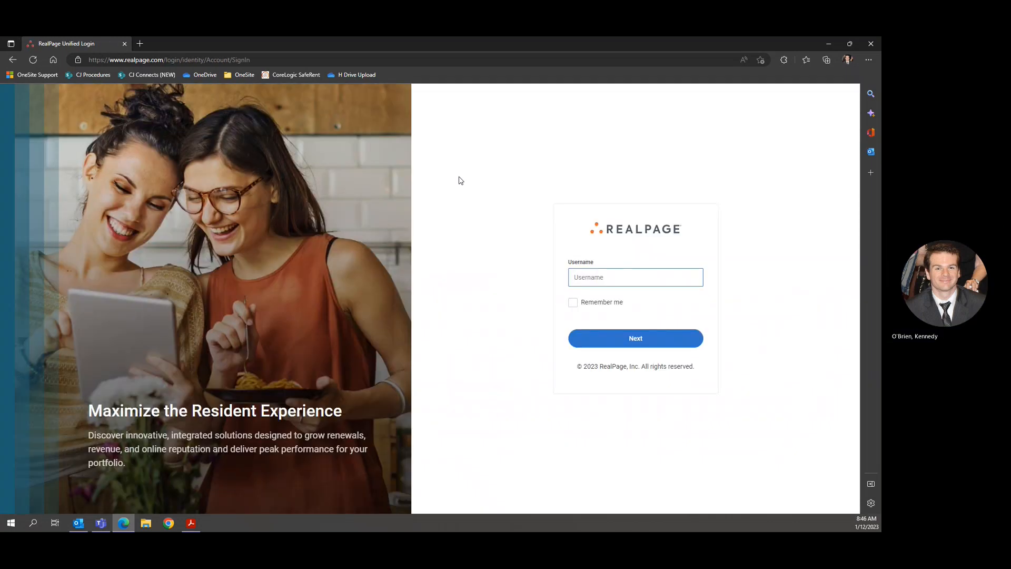
left_click(599, 274)
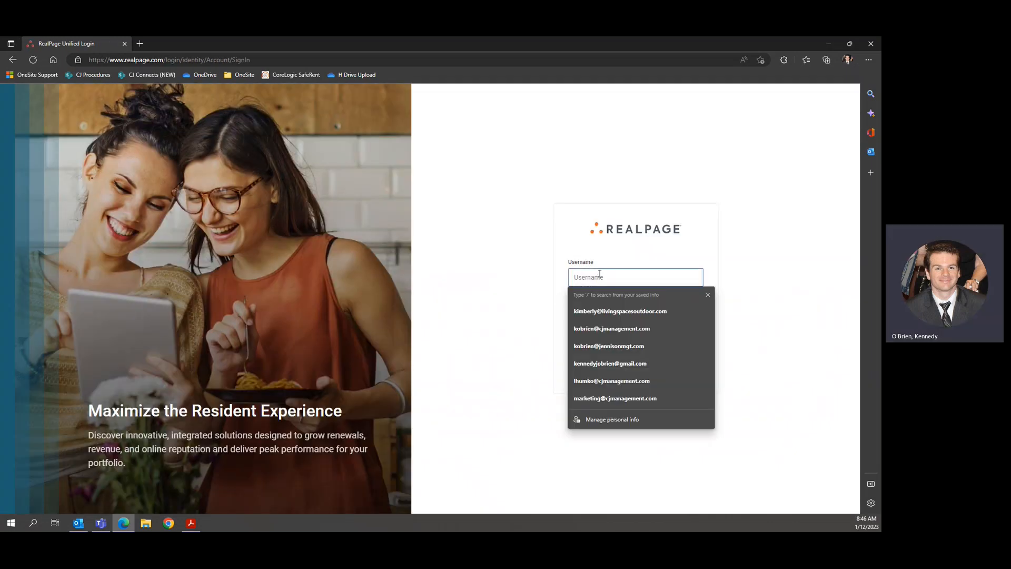
left_click(598, 324)
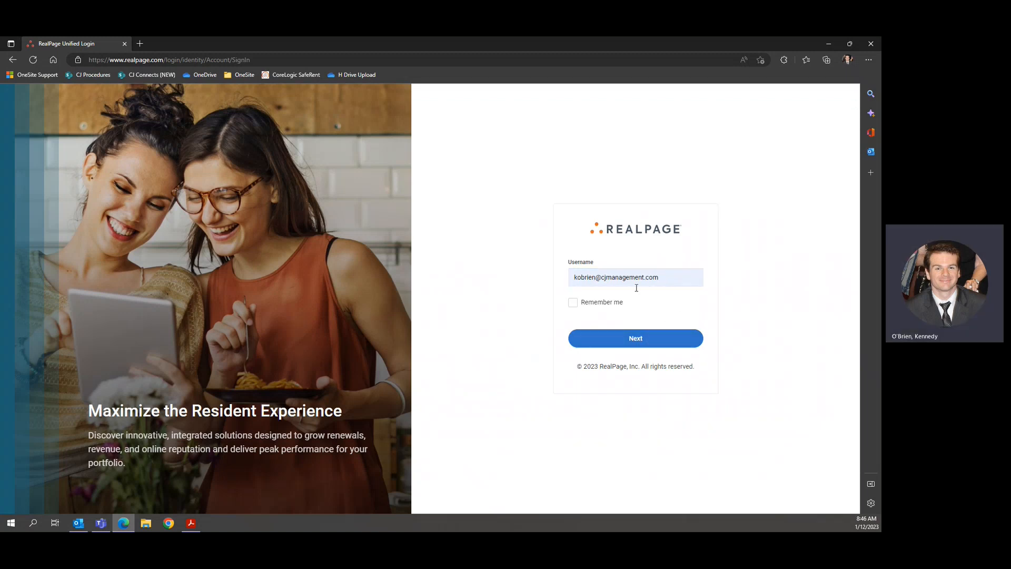
left_click(636, 339)
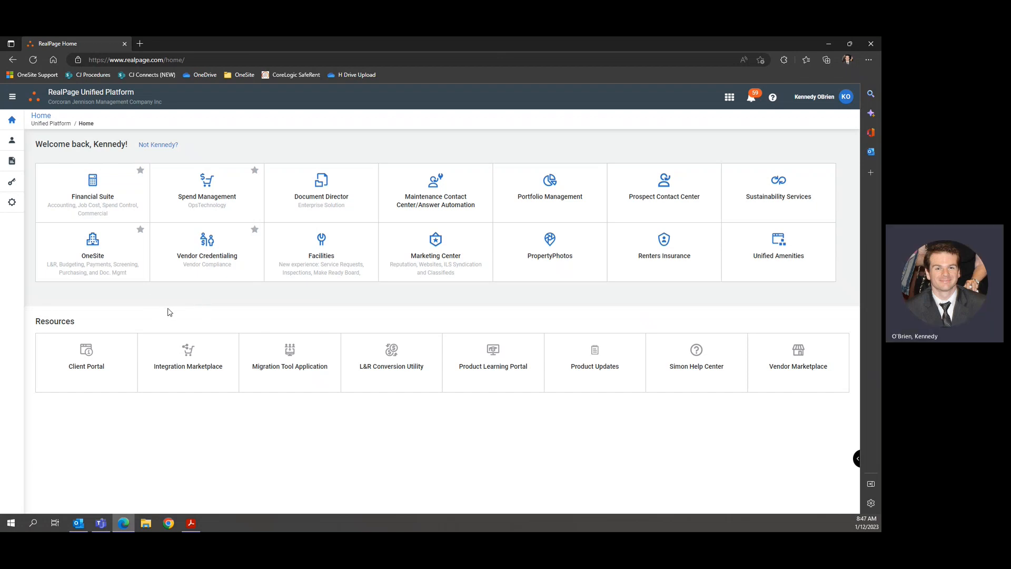
Open Vendor Credentialing and go to its Vendors > Search page.
left_click(219, 258)
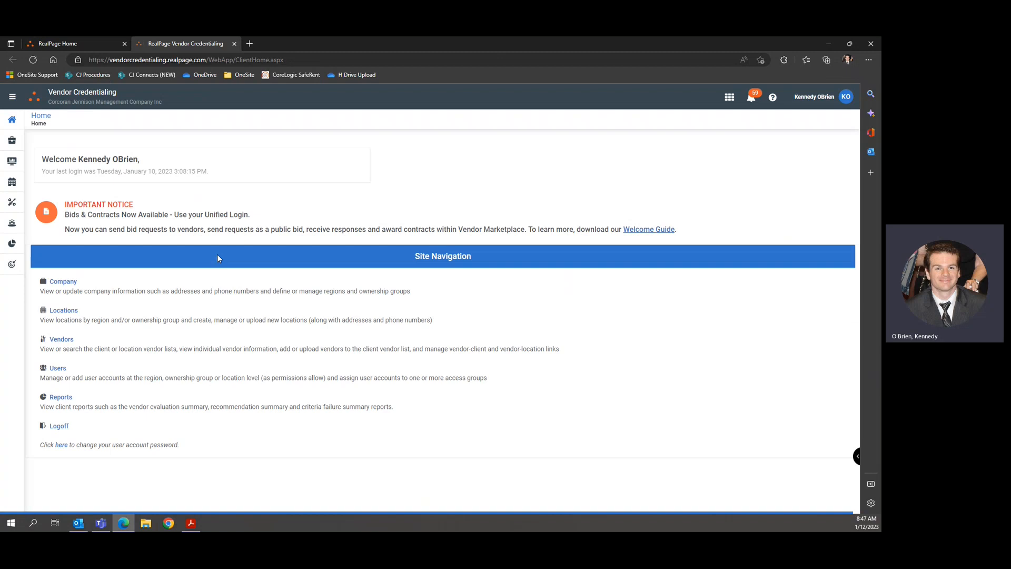
mouse_move(12, 202)
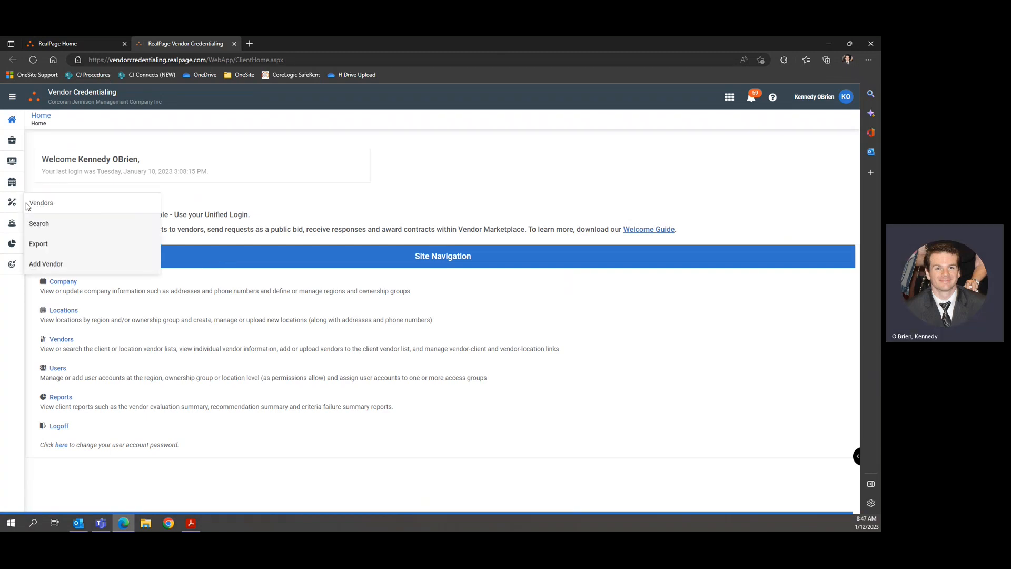
left_click(55, 222)
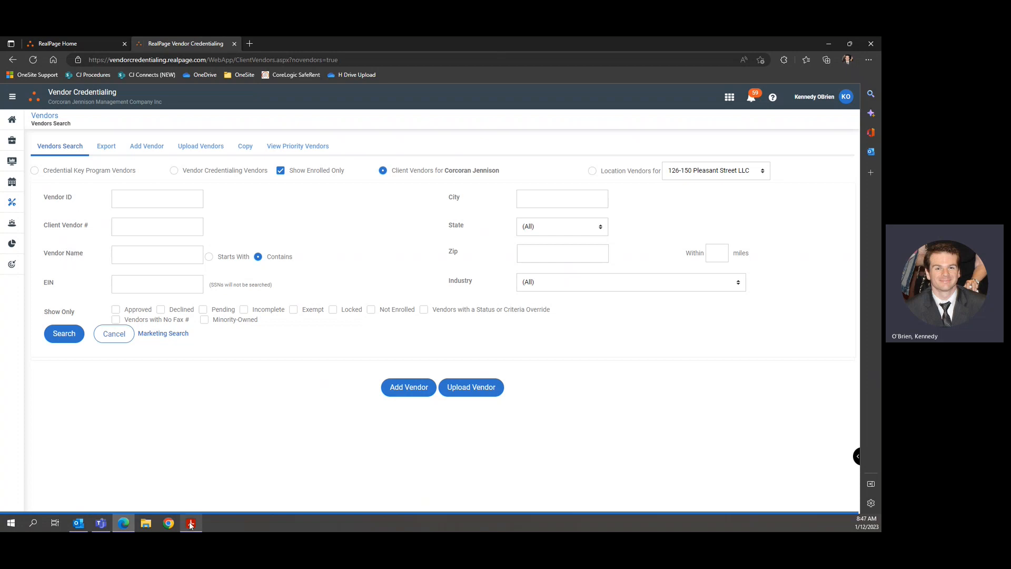
Copy 'Cleaning 4U Services' from the W-9 PDF into the Vendor Name filter.
mouse_move(191, 524)
left_click(192, 504)
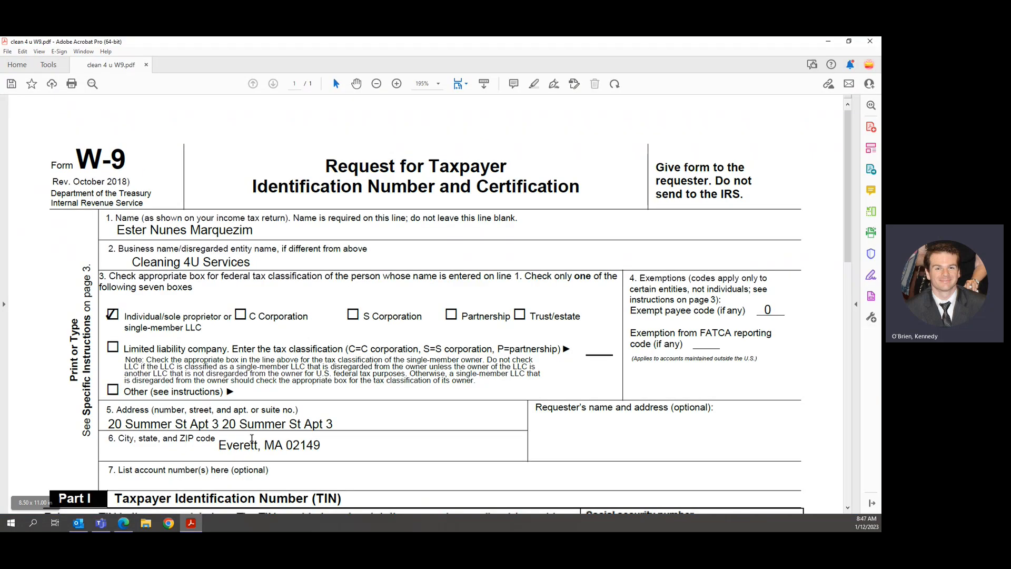
left_click_drag(133, 261, 251, 263)
key("ctrl+c")
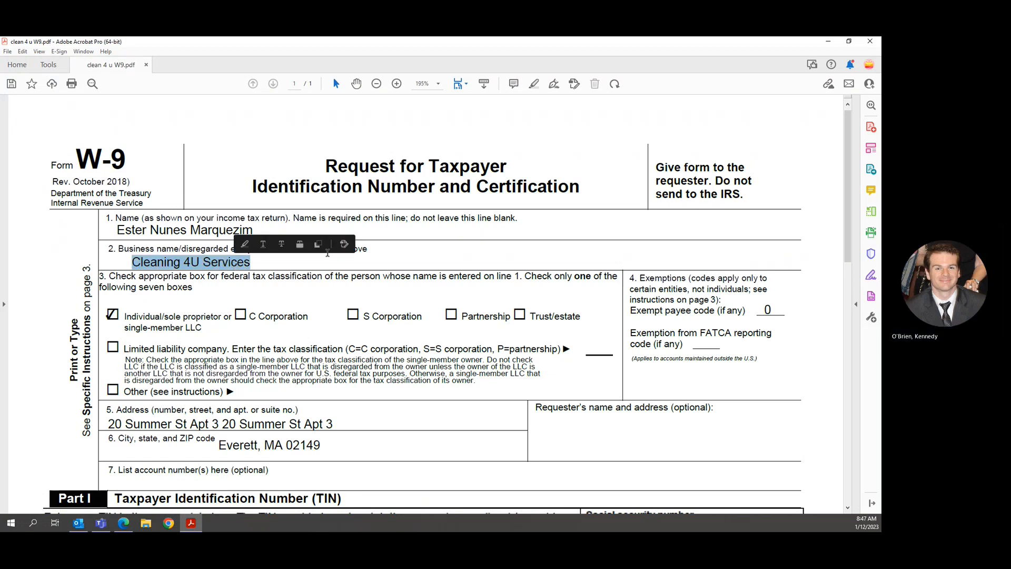
double_click(385, 45)
left_click(386, 46)
left_click(156, 255)
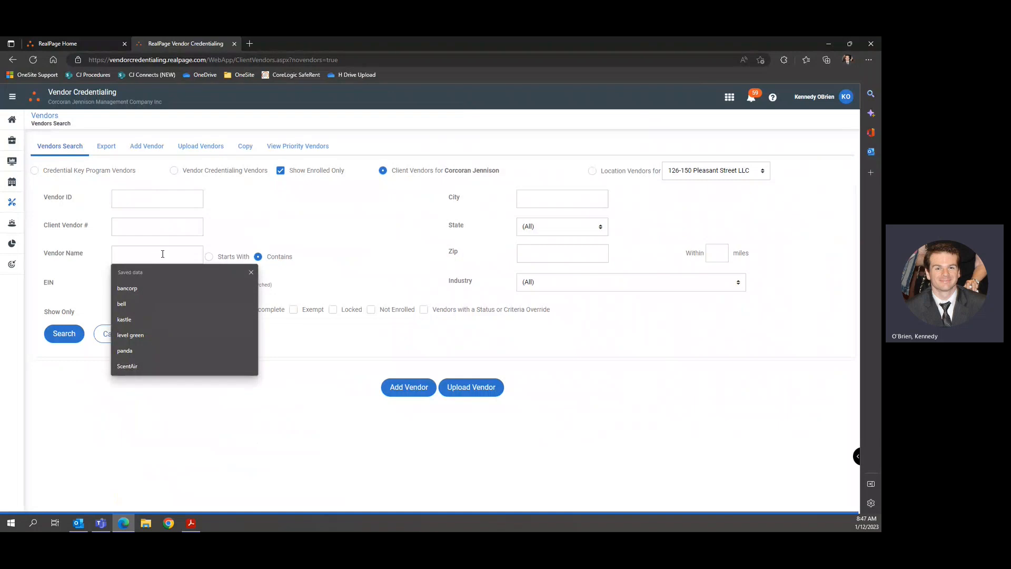
key("ctrl+v")
Search for Cleaning 4U Services and check the result against the W-9 taxpayer name.
left_click(70, 341)
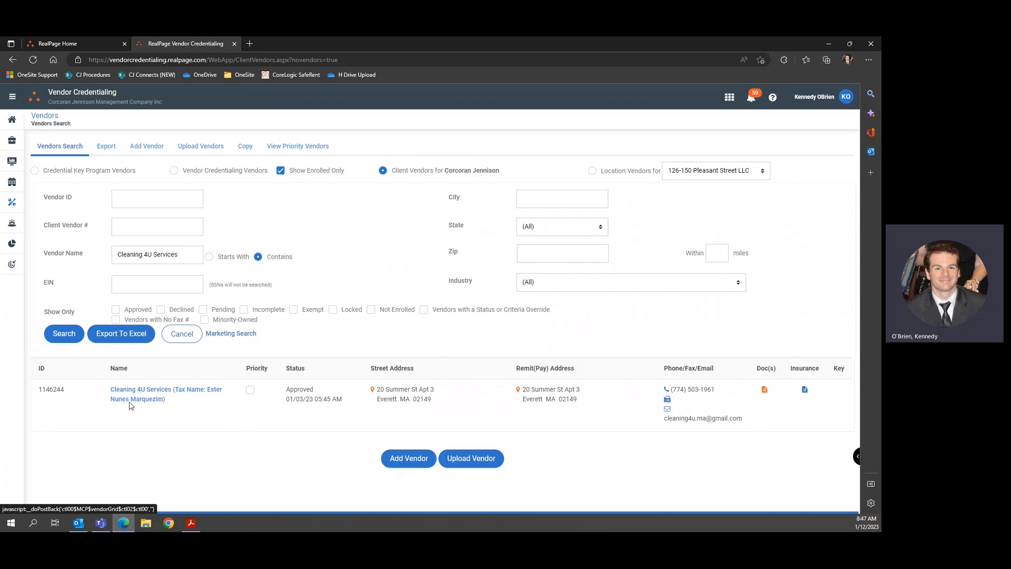
left_click(190, 522)
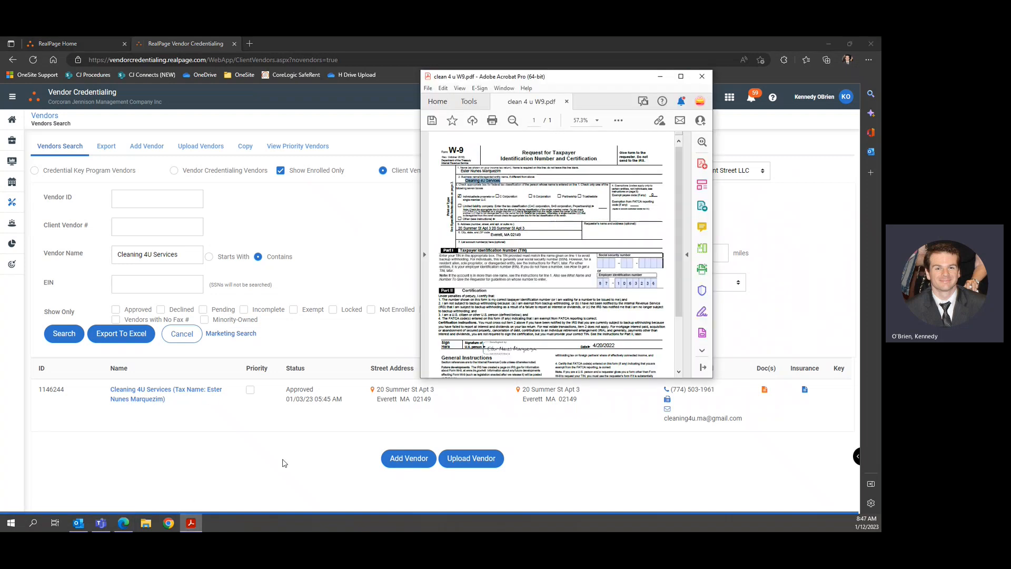
left_click_drag(508, 172, 460, 170)
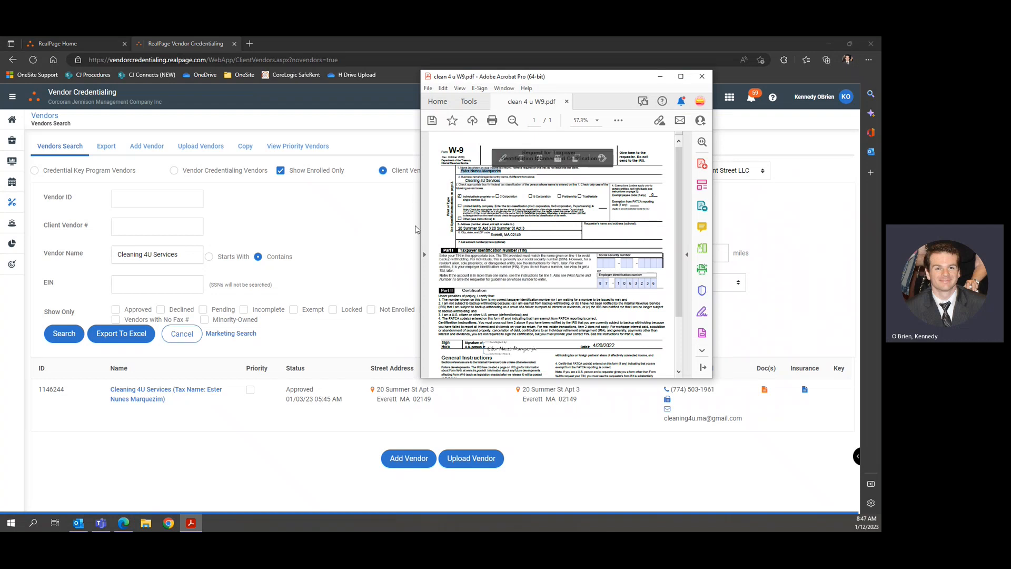
left_click(403, 243)
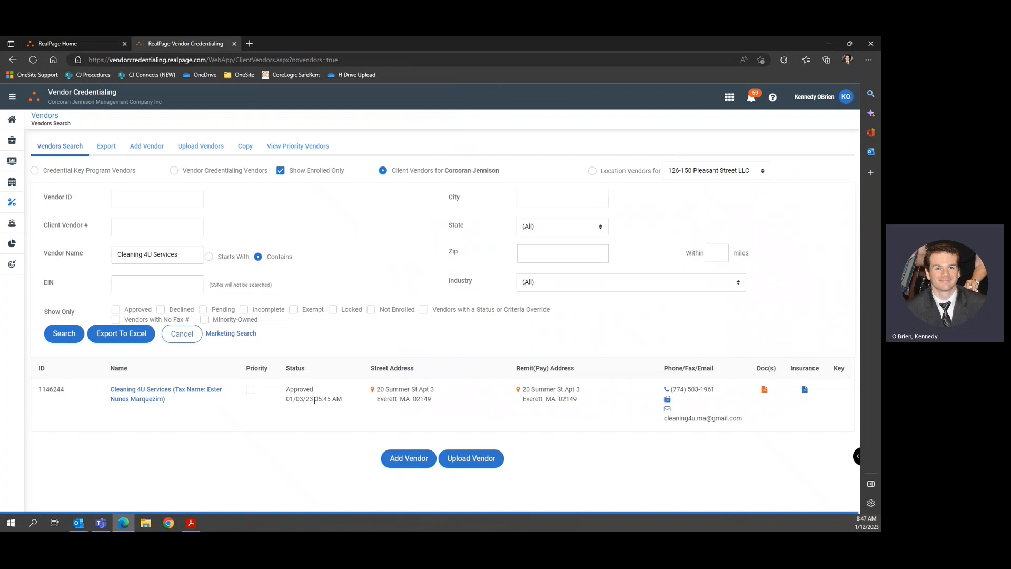
left_click(186, 529)
left_click(332, 345)
Open Cleaning 4U Services' documents, review the insurance table and filter to the W9.
left_click(764, 390)
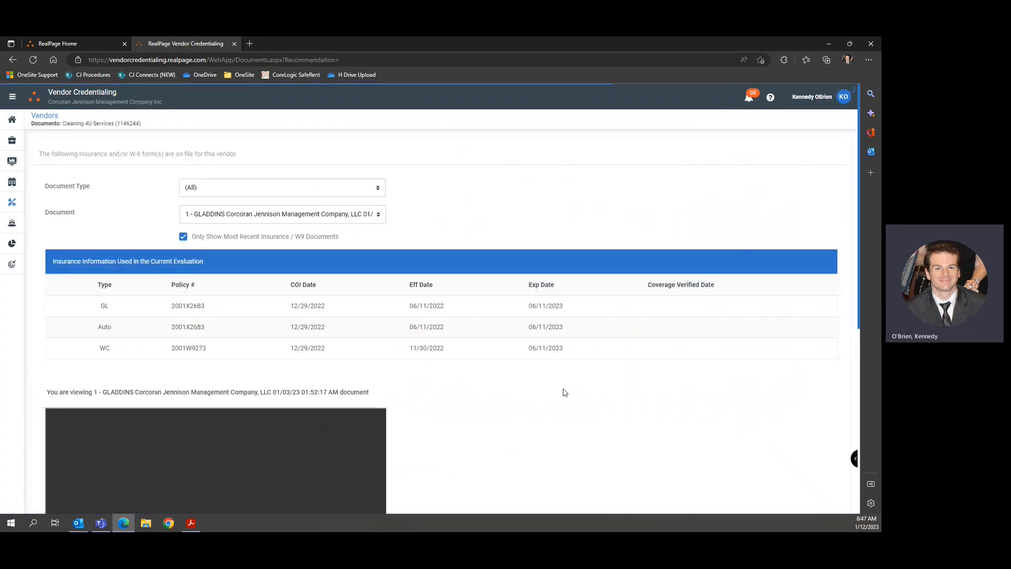
scroll(525, 406, "down", 7)
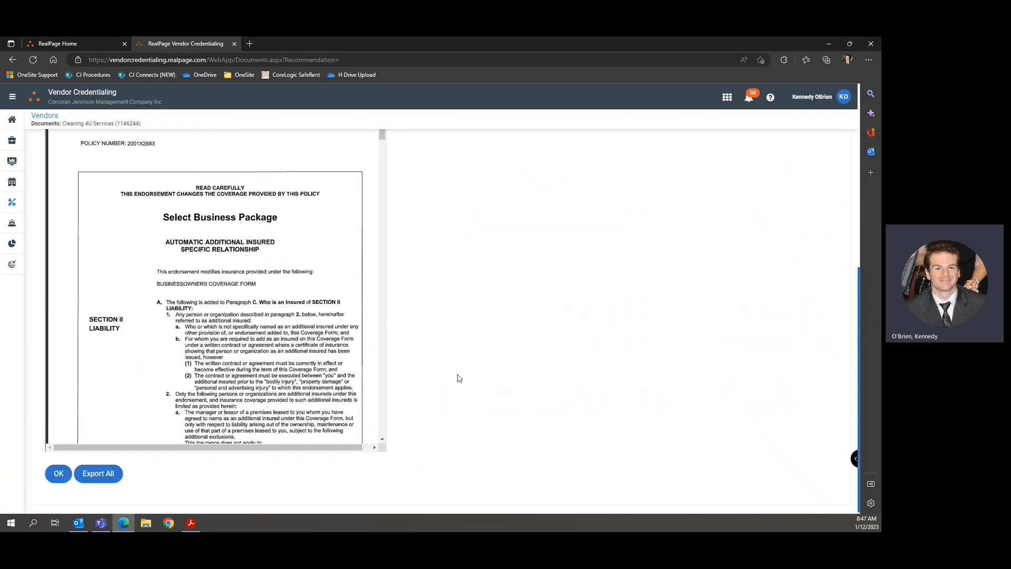
scroll(453, 375, "up", 3)
scroll(449, 373, "up", 4)
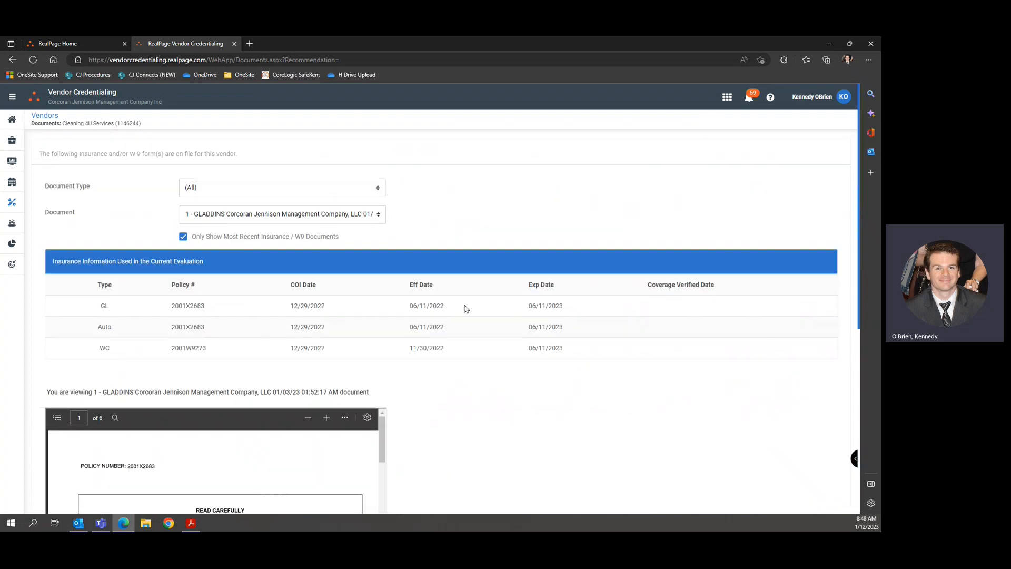
left_click(378, 188)
scroll(248, 300, "down", 8)
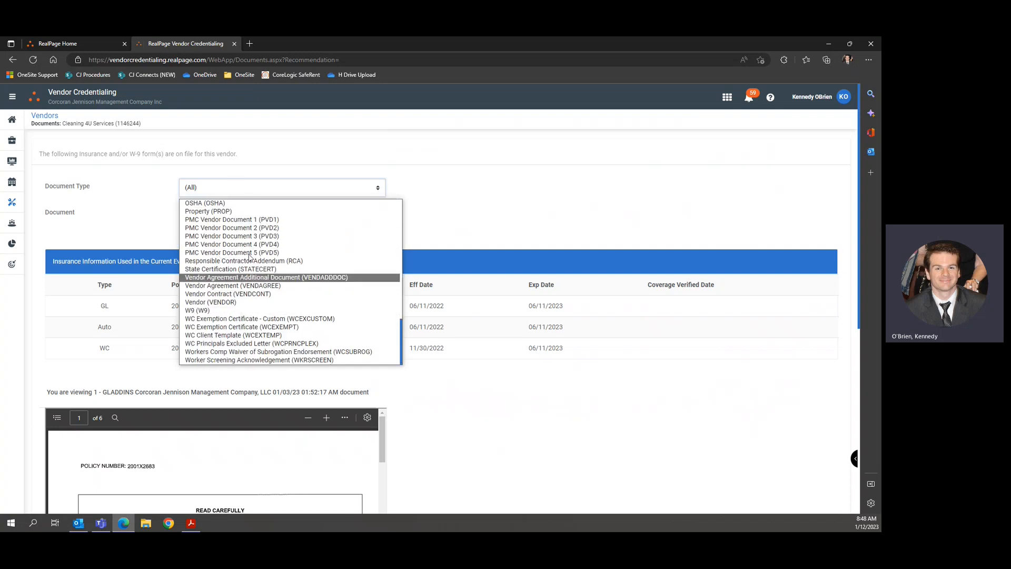
left_click(235, 311)
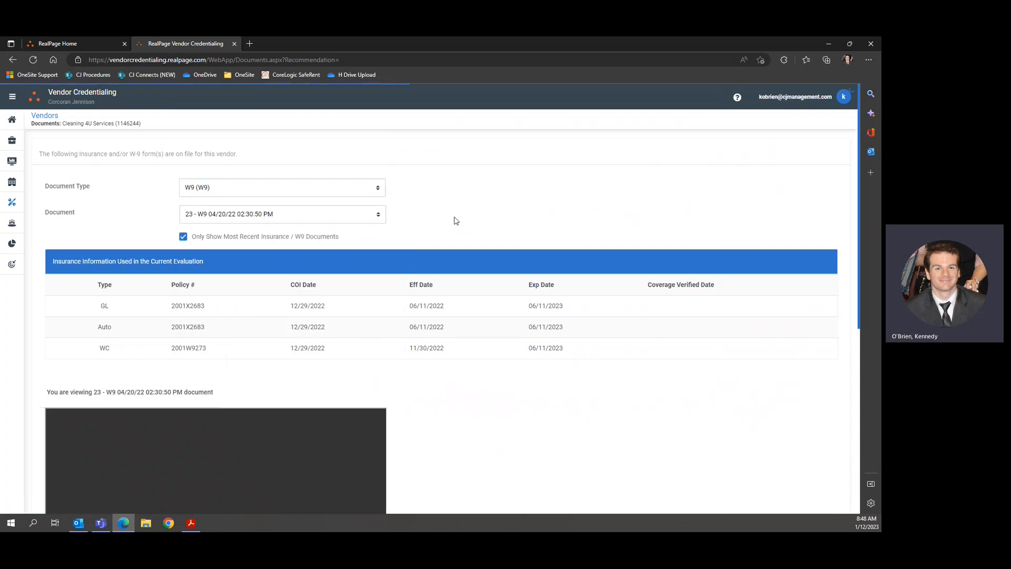
scroll(194, 256, "down", 3)
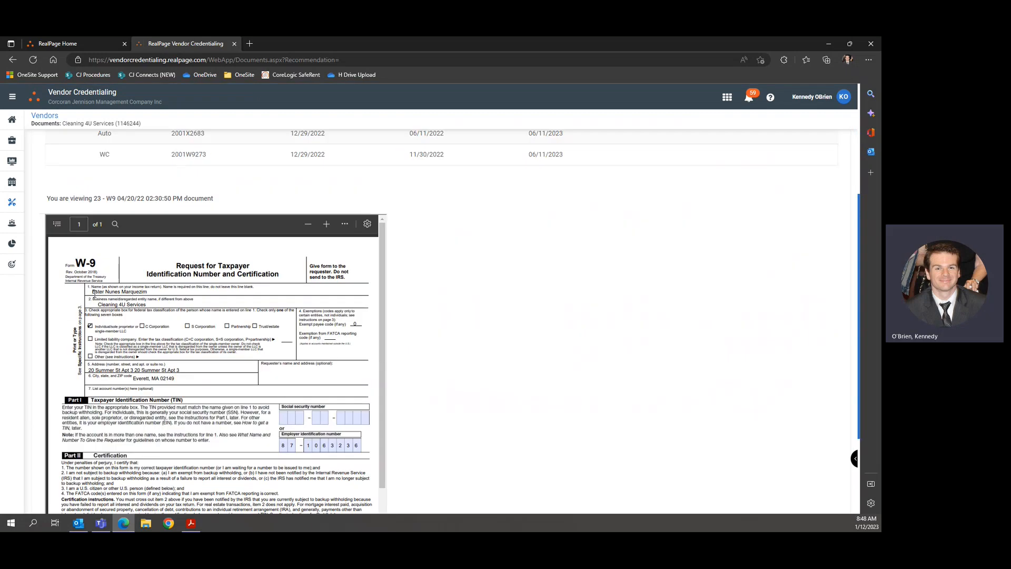
scroll(505, 318, "up", 3)
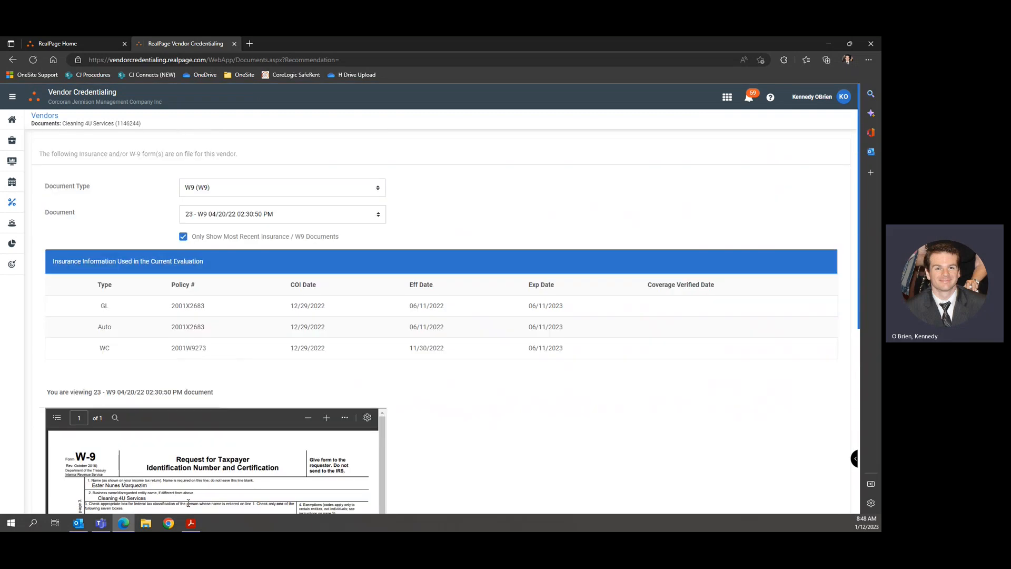
Compare the forwarded vendor request email with the on-file W-9, then return to RealPage Home.
mouse_move(78, 523)
left_click(79, 476)
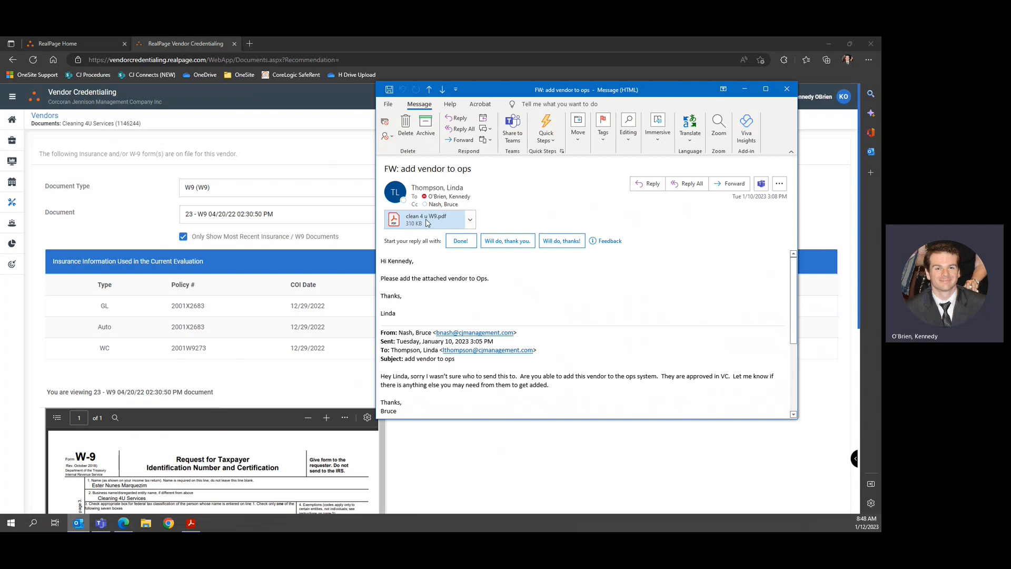
left_click(457, 423)
scroll(463, 327, "down", 5)
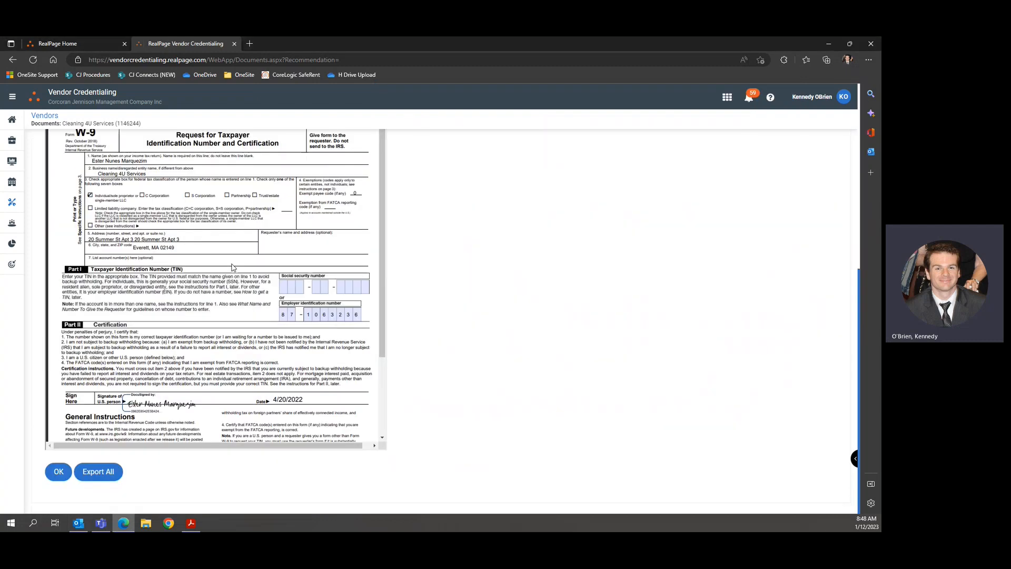
scroll(464, 328, "up", 1)
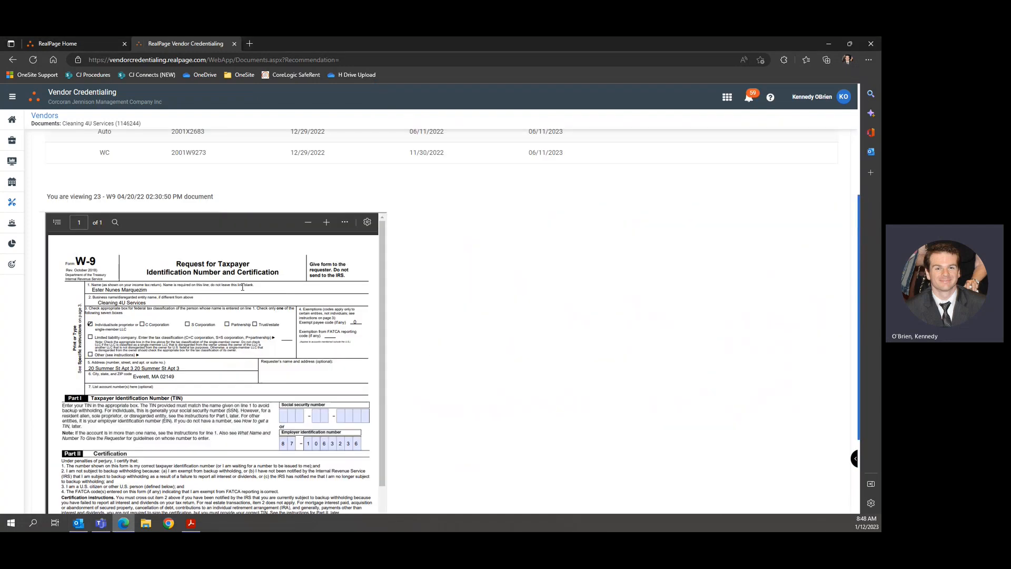
scroll(483, 368, "up", 4)
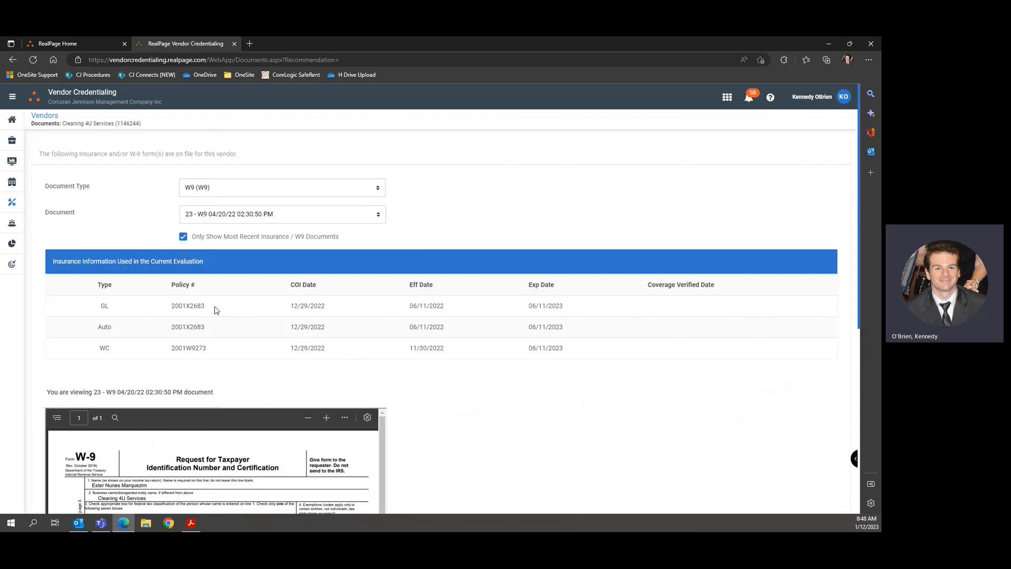
scroll(435, 296, "down", 4)
scroll(436, 296, "down", 2)
scroll(437, 298, "up", 6)
left_click(77, 41)
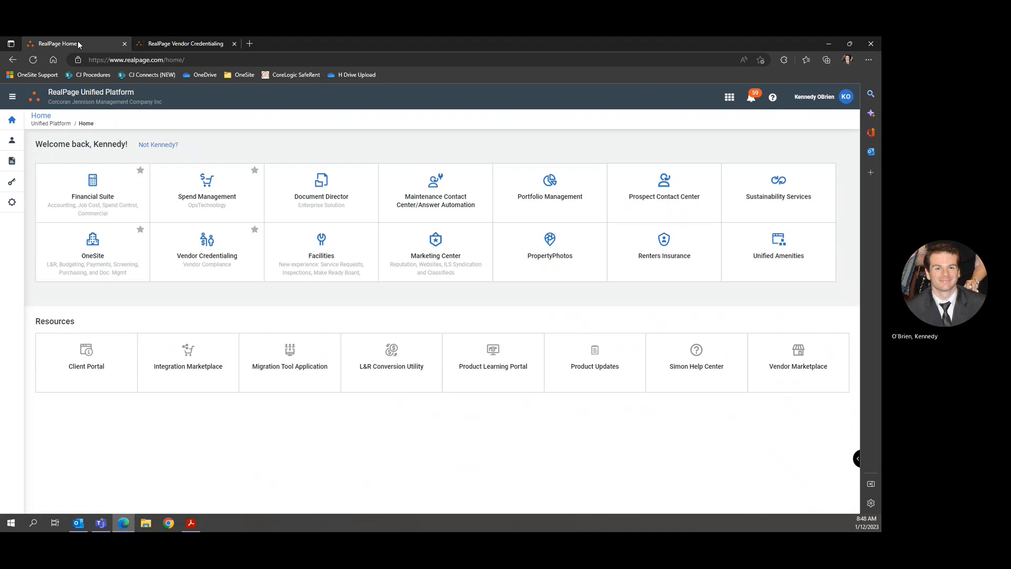
Return to the Vendor Credentialing tab and reopen Vendors > Search.
left_click(177, 46)
mouse_move(14, 202)
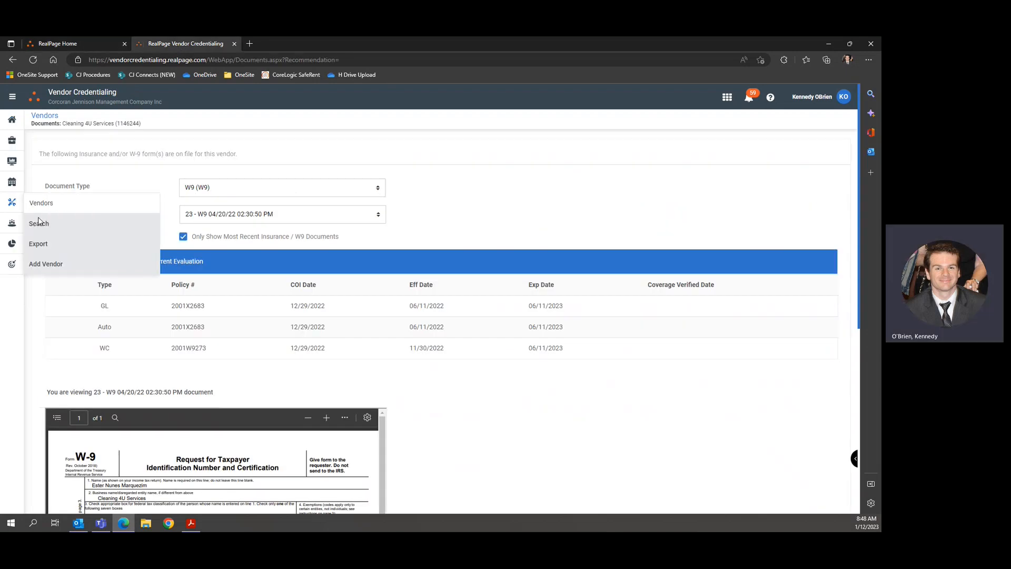
left_click(58, 226)
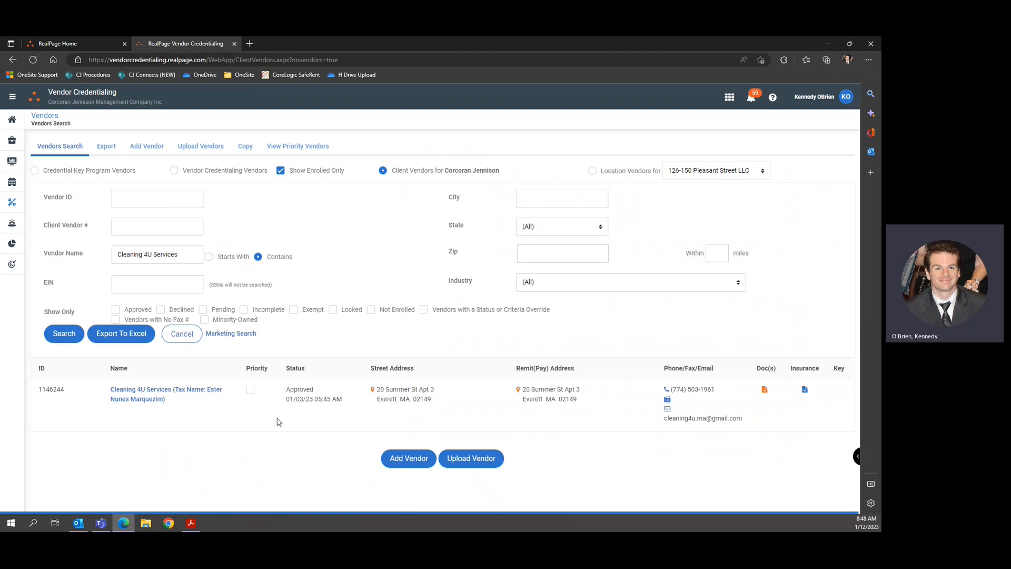
left_click(79, 523)
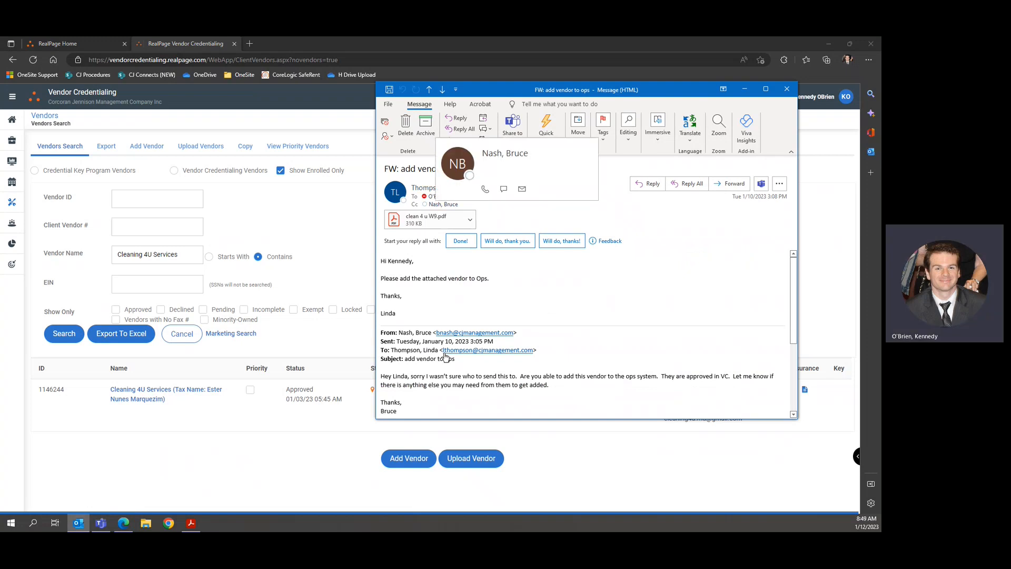
left_click(347, 348)
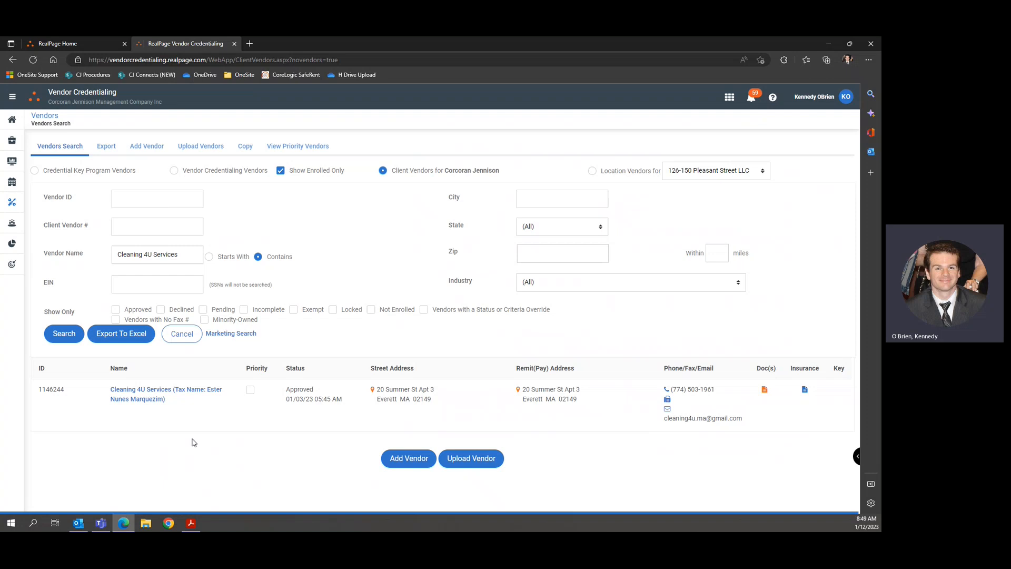
left_click(10, 266)
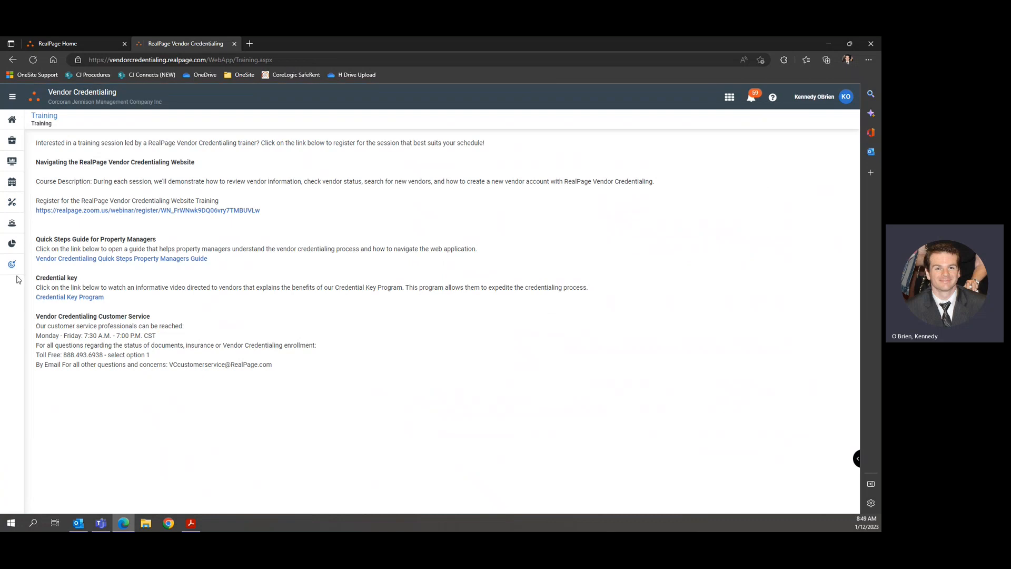
left_click_drag(37, 326, 268, 372)
left_click(154, 357)
left_click_drag(40, 355, 216, 365)
left_click(260, 366)
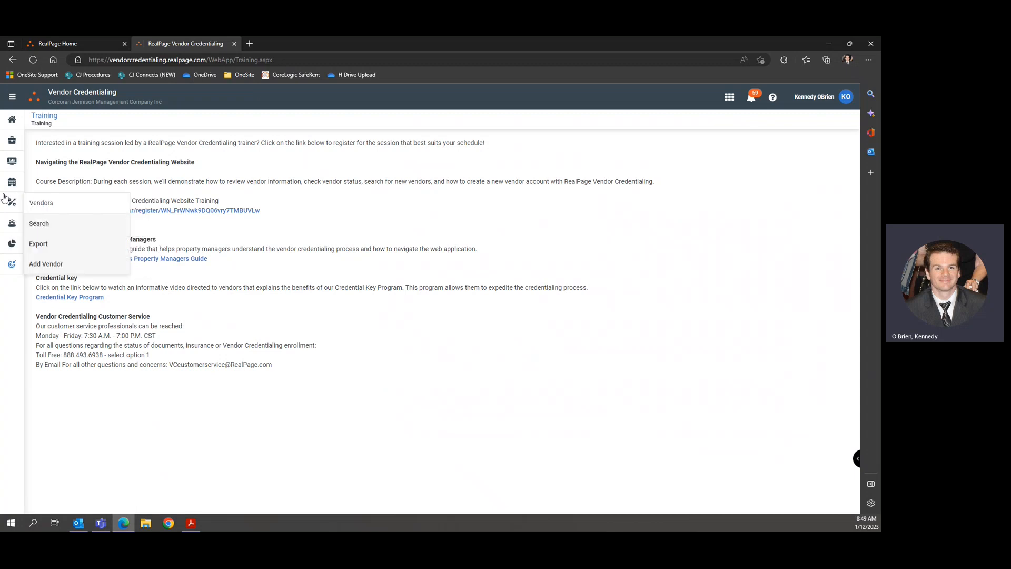
left_click(38, 223)
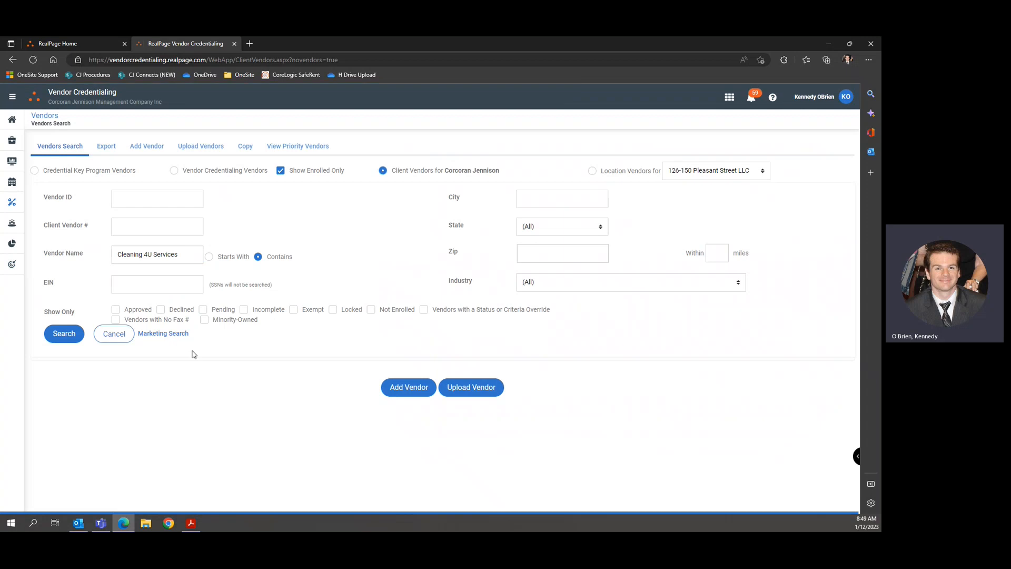
Rerun the Cleaning 4U Services search, then switch to the RealPage Home tab.
left_click(63, 334)
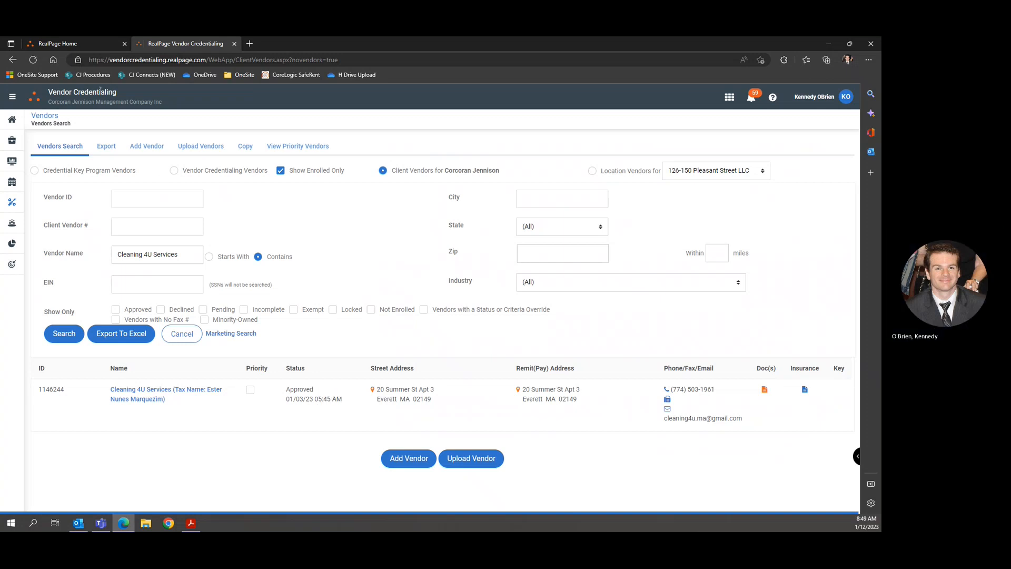
left_click(55, 44)
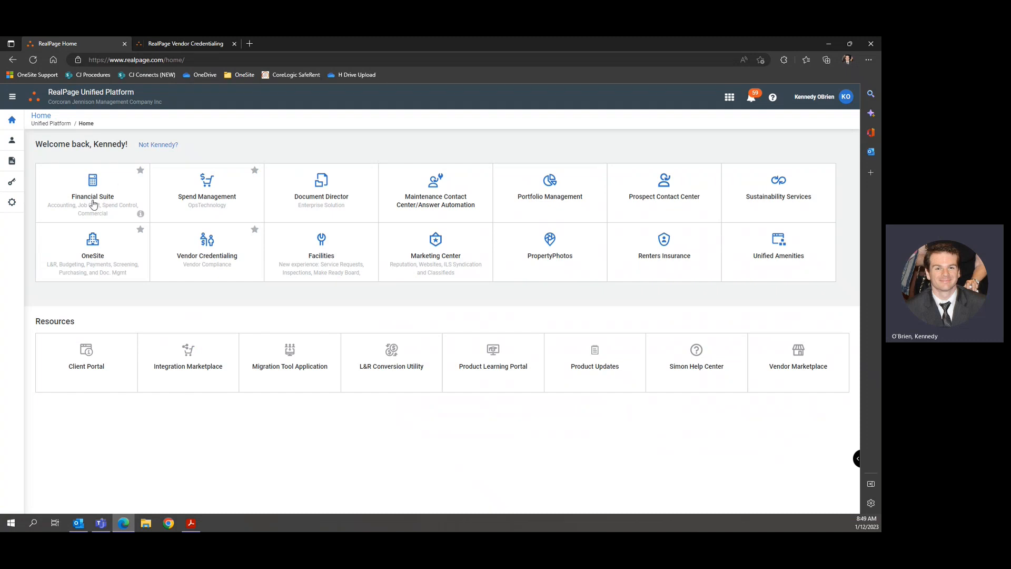
Launch the Financial Suite tile and continue past the scheduled-maintenance message.
left_click(101, 199)
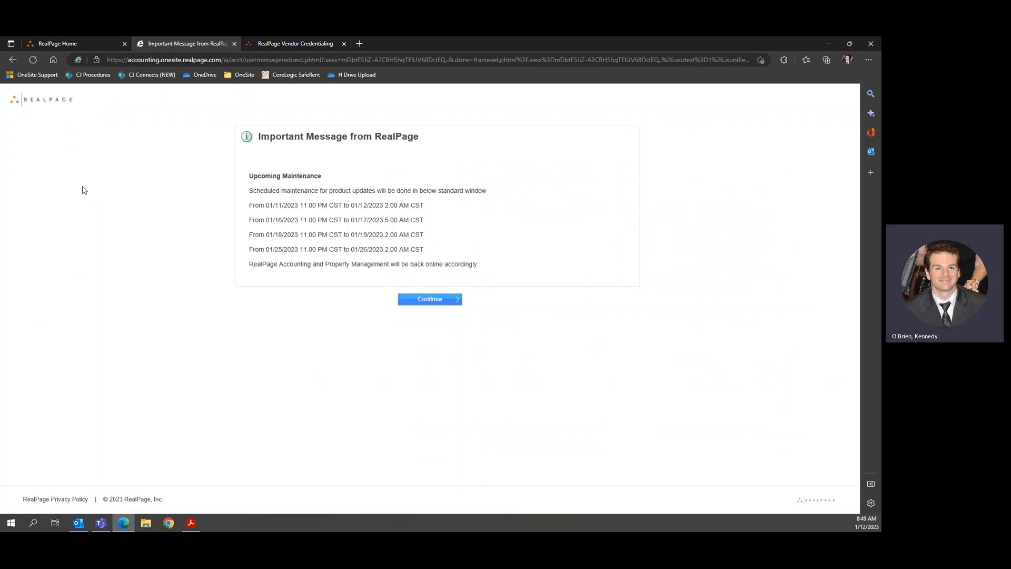
left_click(422, 304)
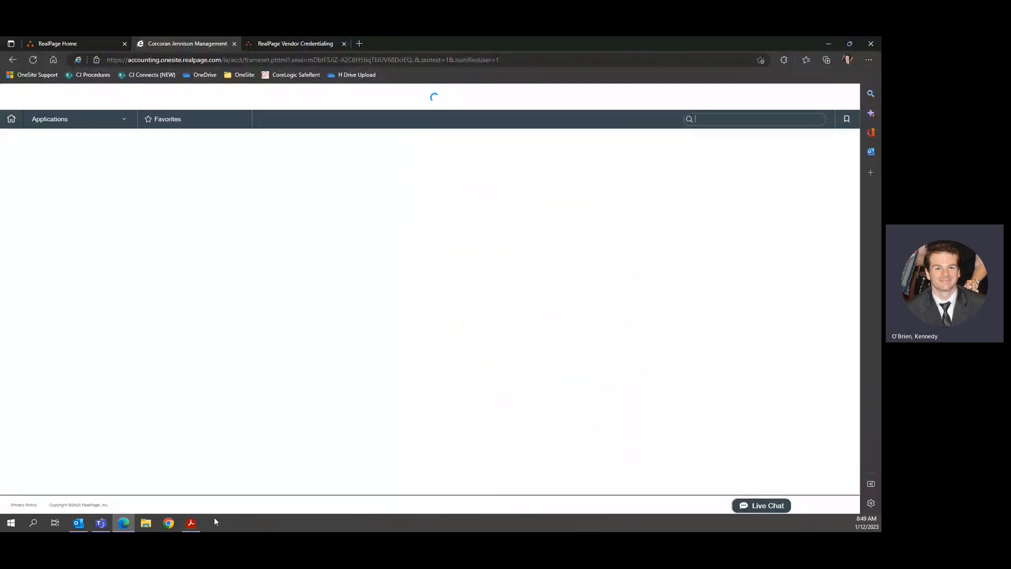
Snap the browser to the left half and the W-9 PDF to the right half.
left_click(190, 523)
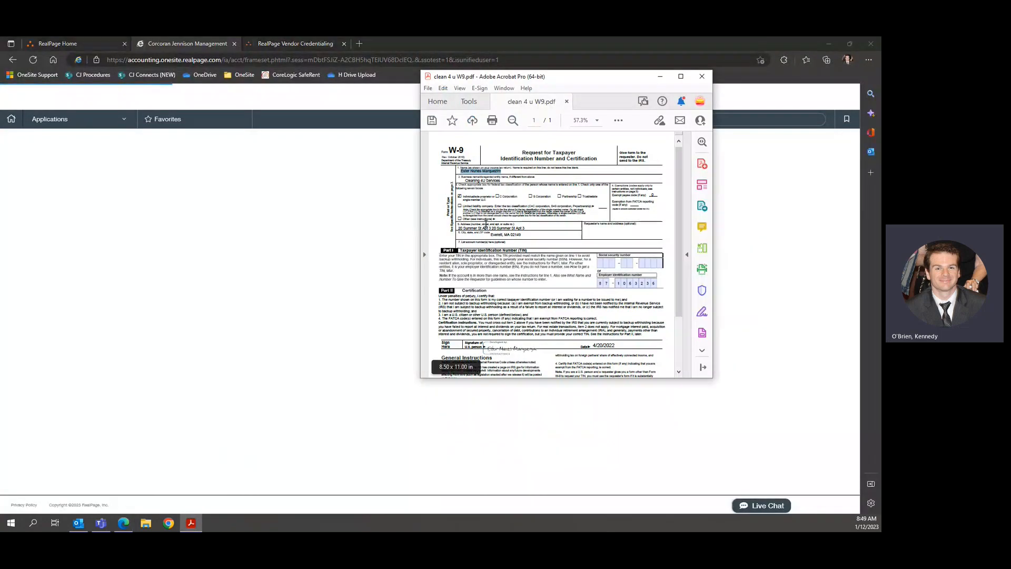
left_click_drag(551, 45, 1, 211)
left_click(565, 158)
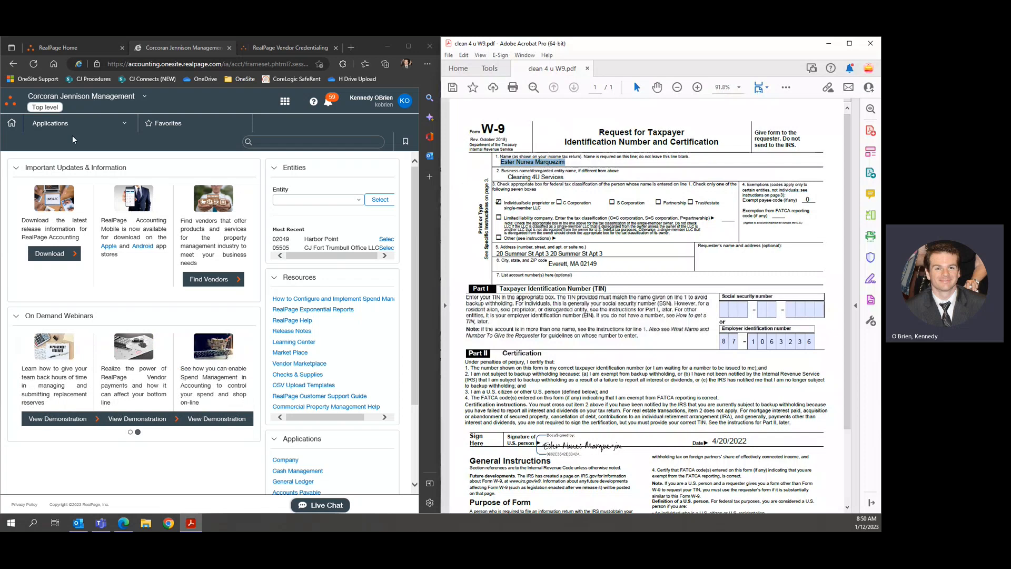
Open Applications > Accounts Payable > Vendors in RealPage Accounting.
left_click(79, 123)
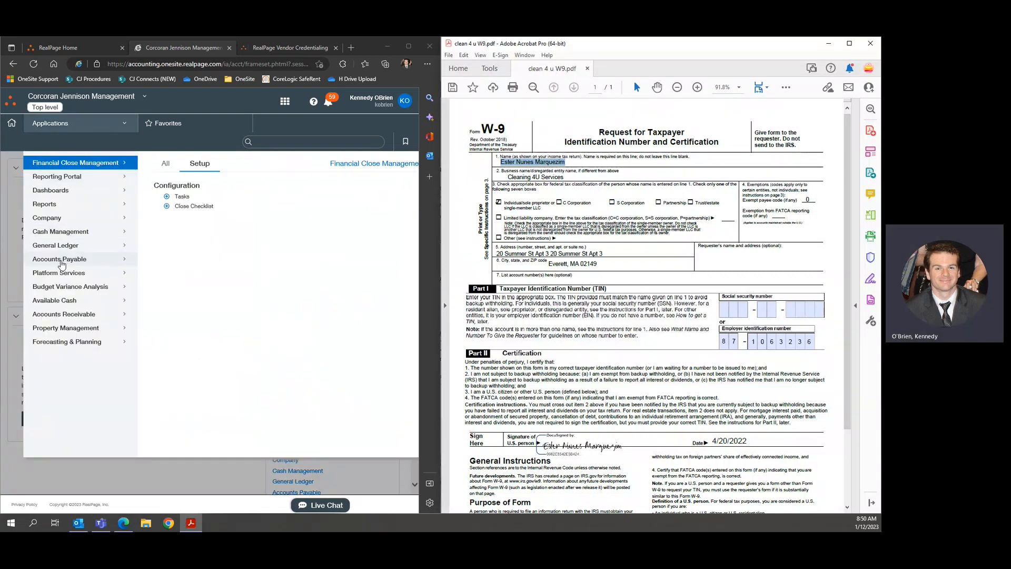
left_click(64, 260)
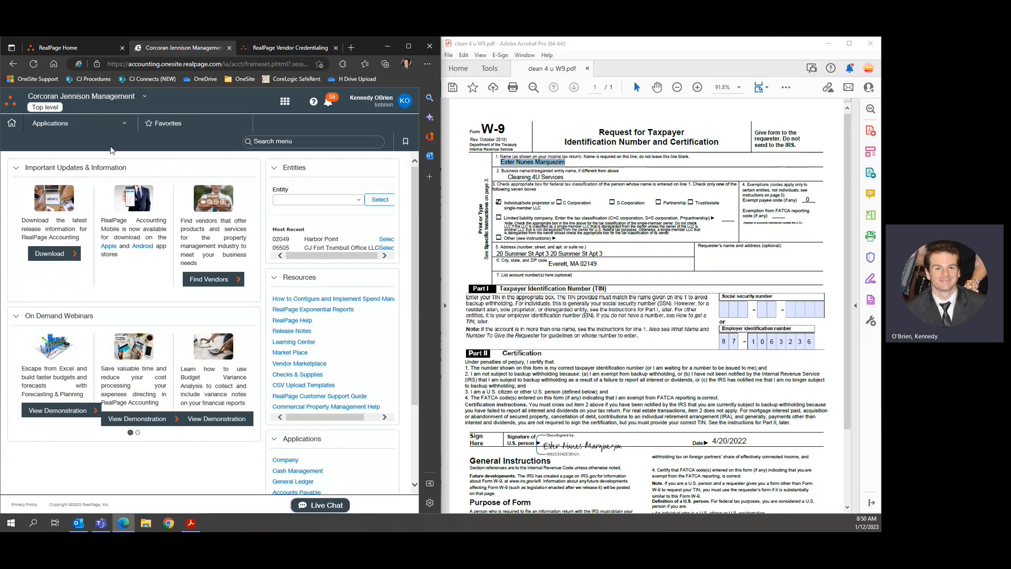
mouse_move(87, 126)
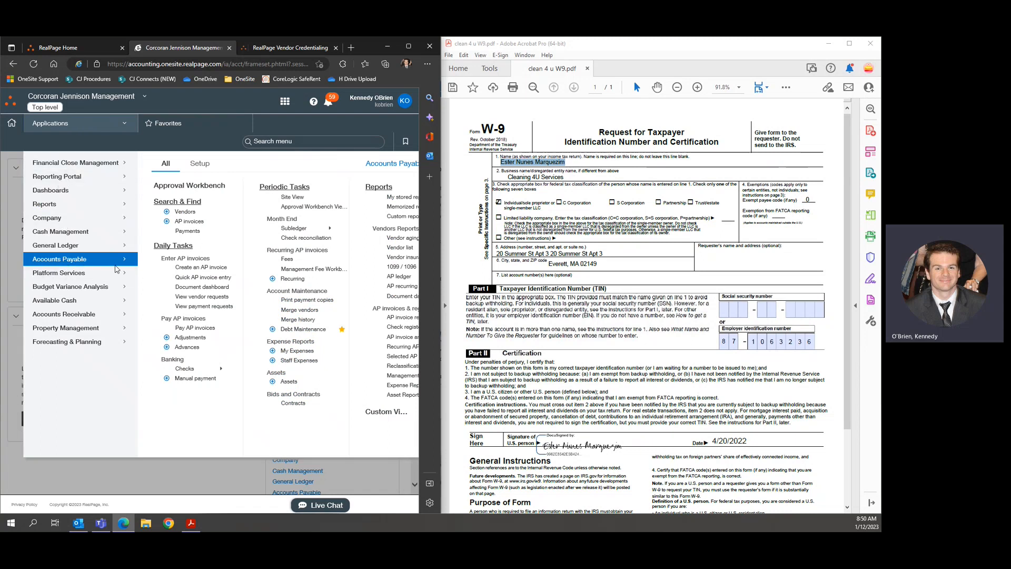
left_click(185, 213)
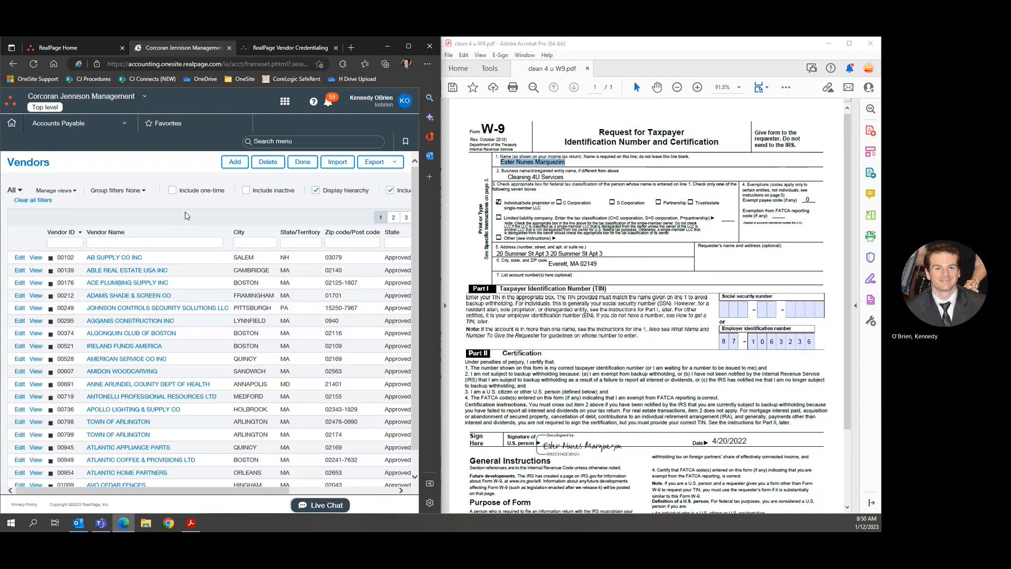
Sort the vendors by Vendor ID descending so 88374 appears at the top.
scroll(222, 303, "down", 1)
scroll(222, 304, "up", 1)
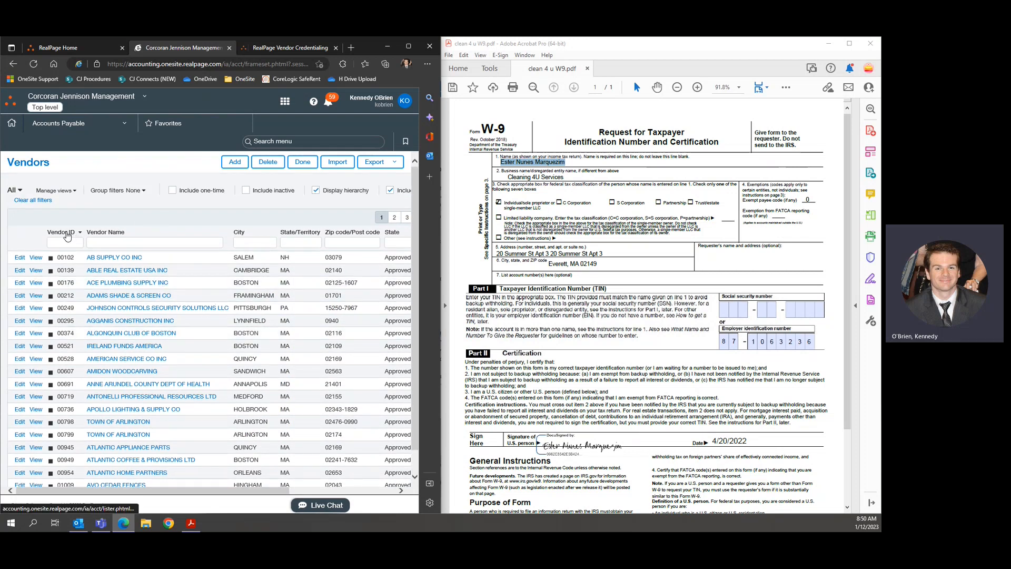
left_click(68, 233)
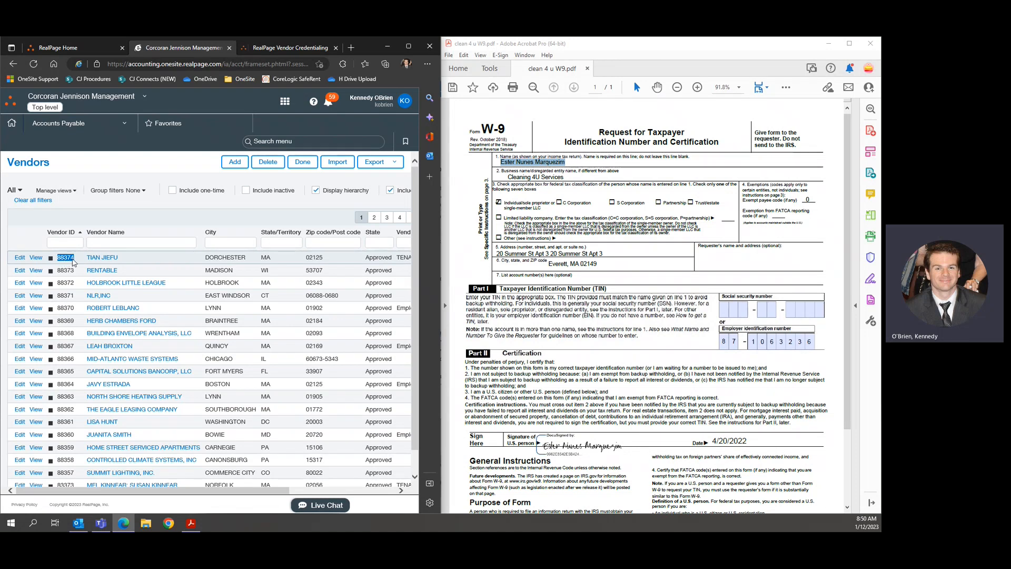
left_click(91, 216)
Add a new vendor with ID 88375.
left_click(238, 163)
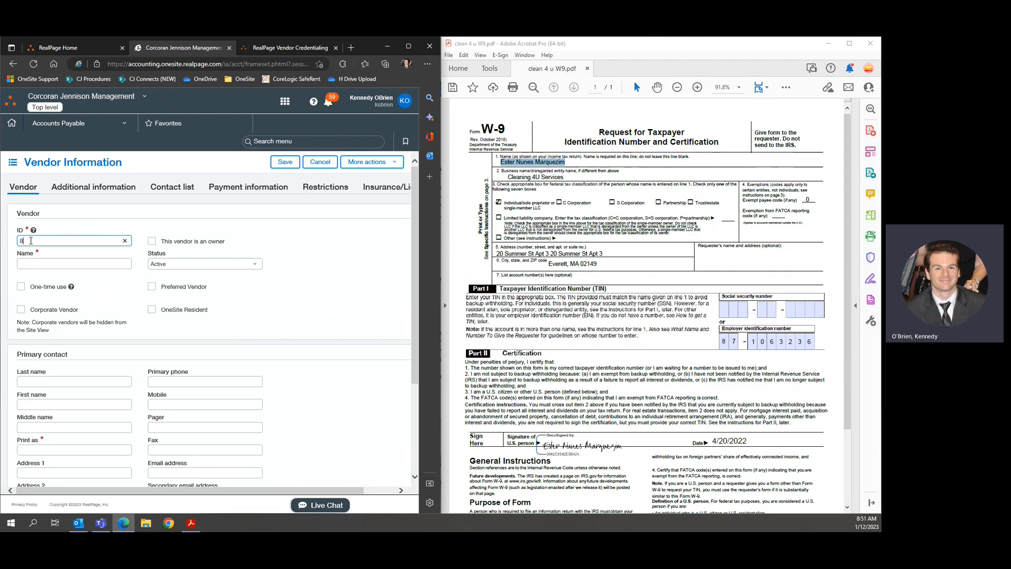
type("88375")
left_click(58, 262)
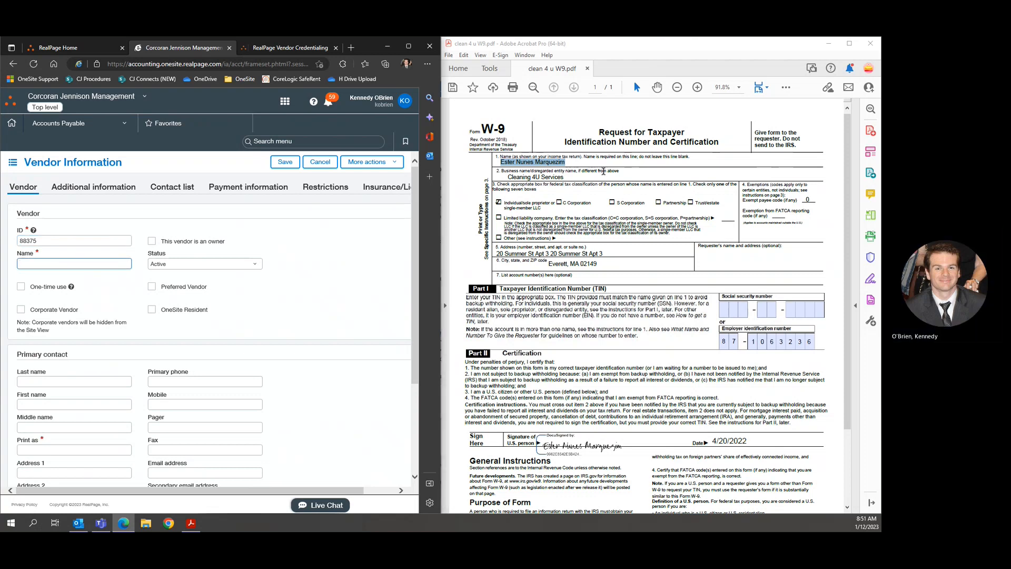
Enter the W-9 business name CLEANING 4U SERVICES as the vendor name.
left_click(604, 171)
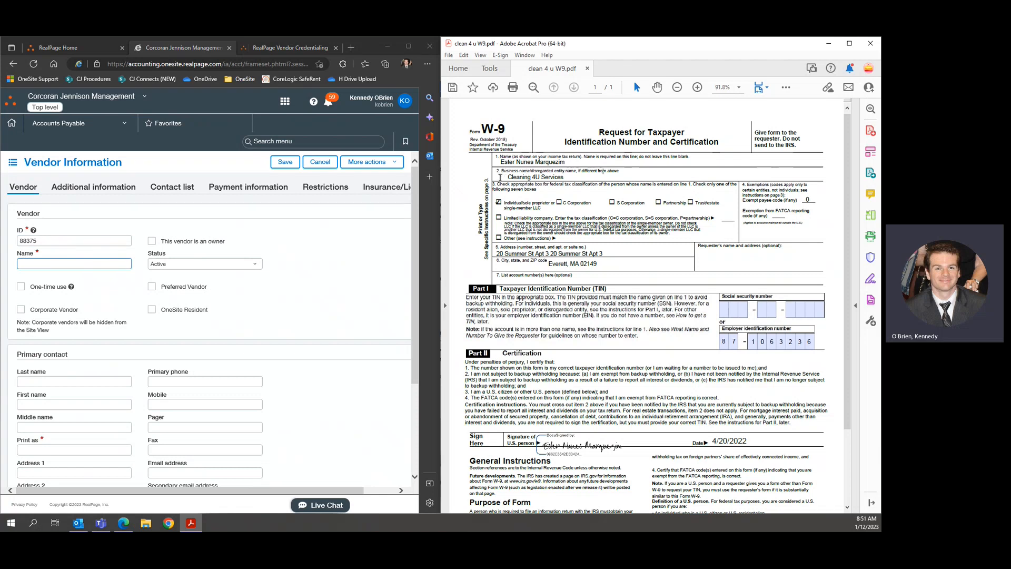
left_click_drag(501, 175, 521, 177)
double_click(521, 178)
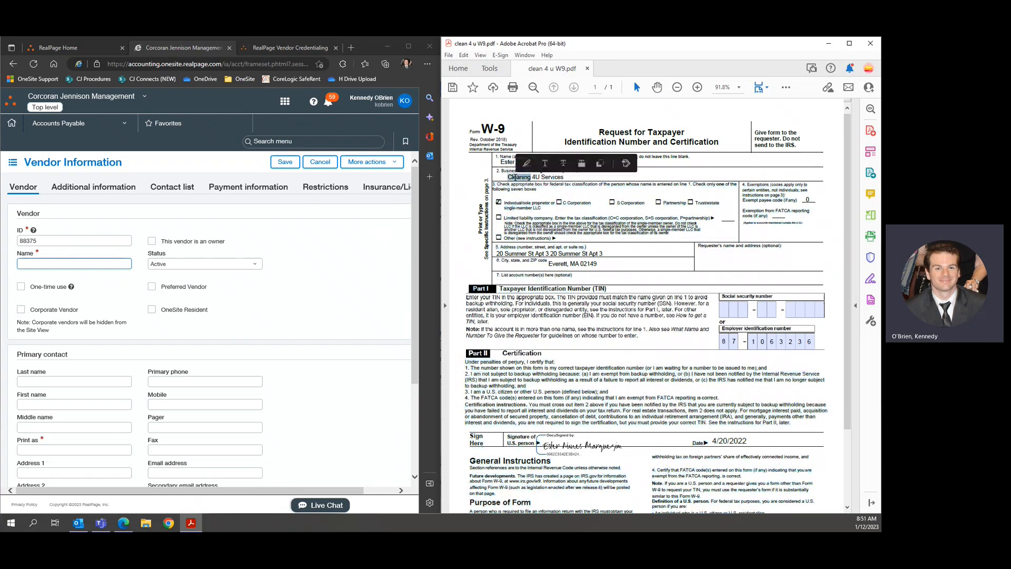
left_click(566, 182)
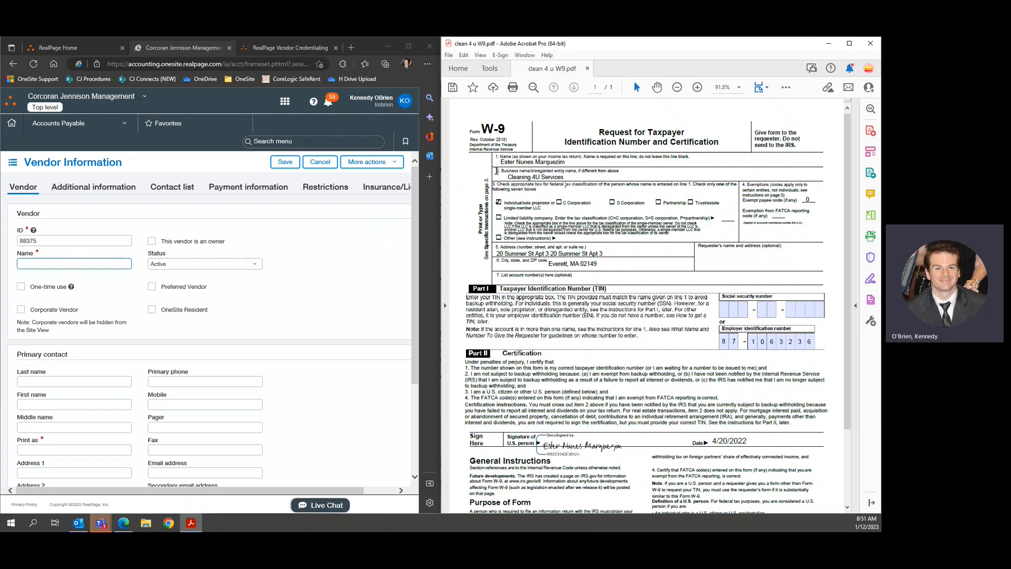
double_click(497, 171)
left_click(508, 195)
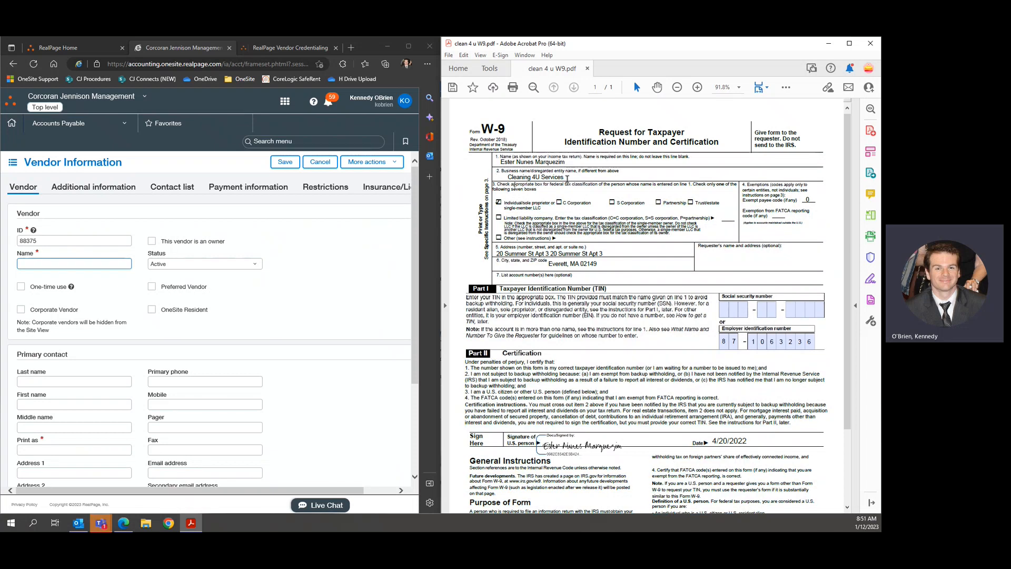
left_click(83, 264)
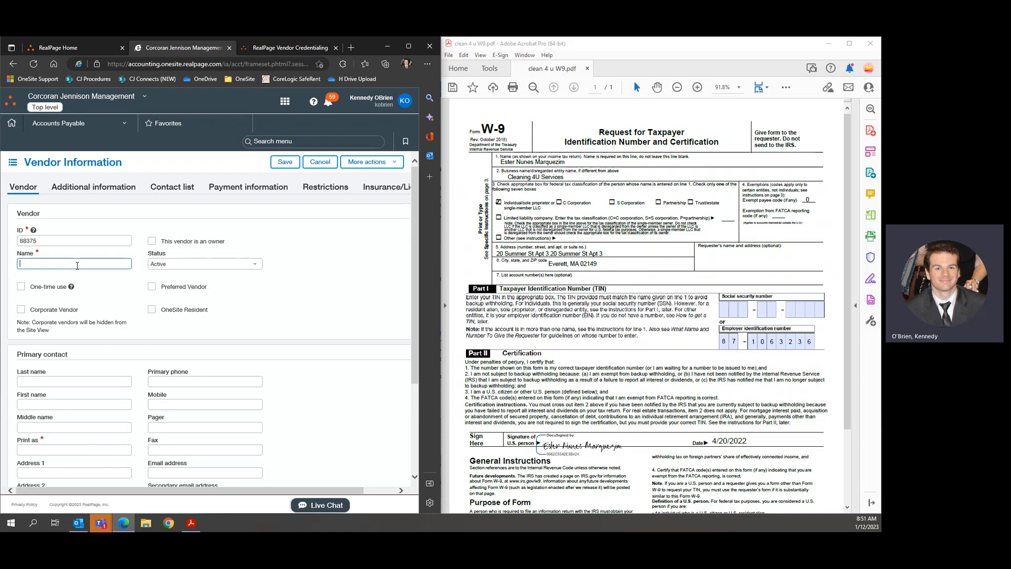
type("CLEANING 4U SERVICES")
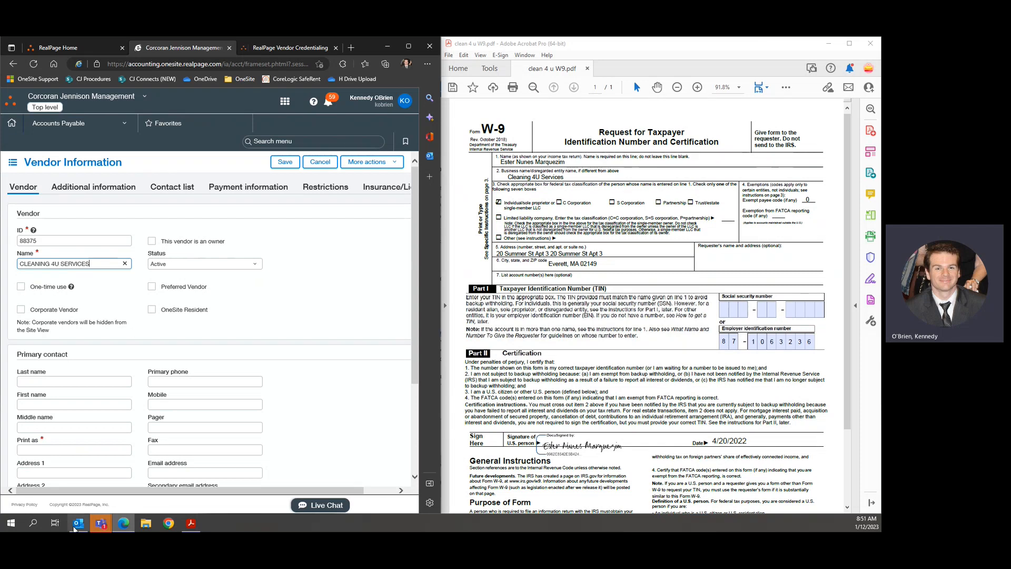
Recheck the forwarded add-vendor email, then minimize it and return to the vendor ID field.
left_click(78, 522)
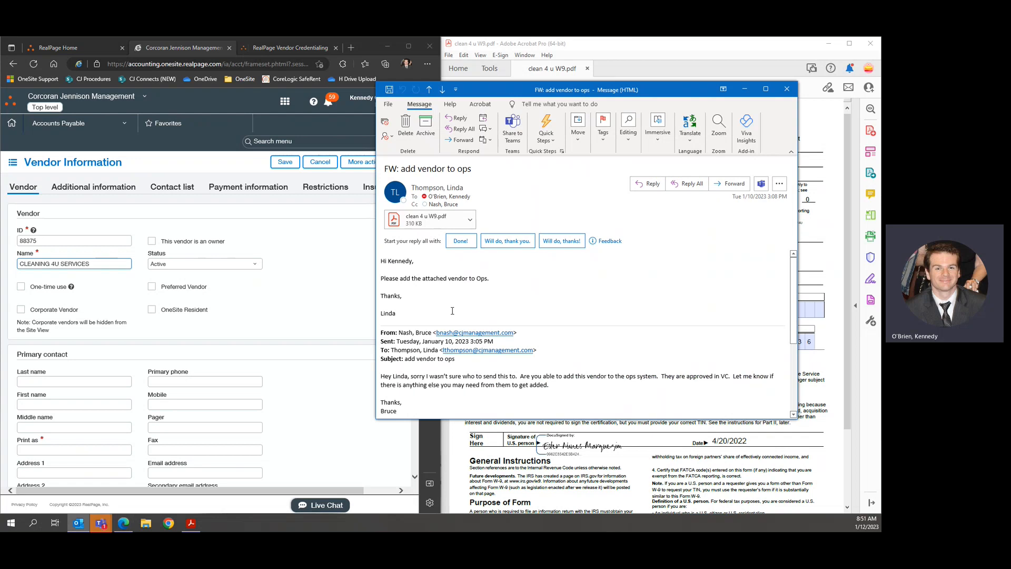
left_click(319, 289)
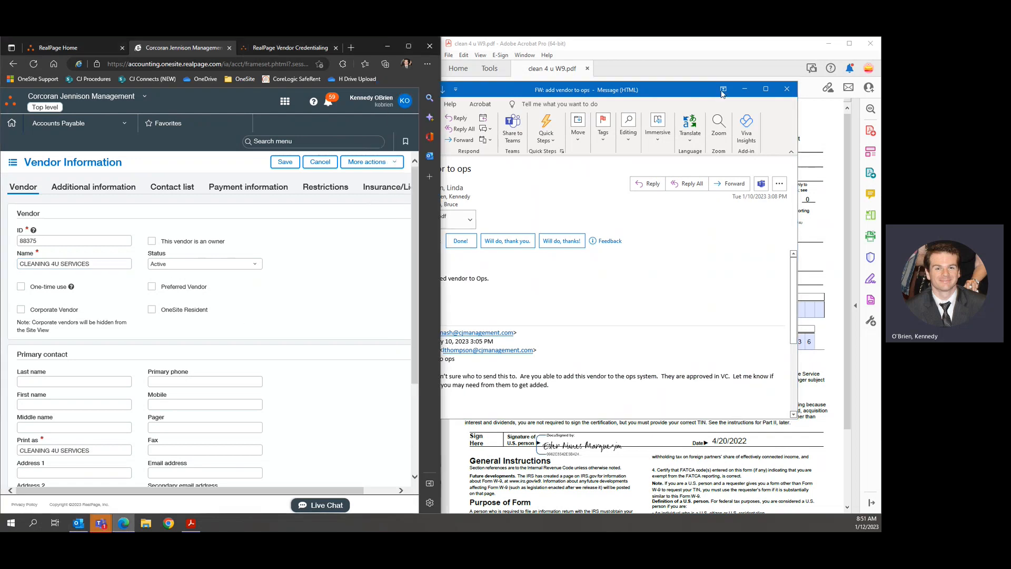
left_click(744, 89)
left_click(33, 241)
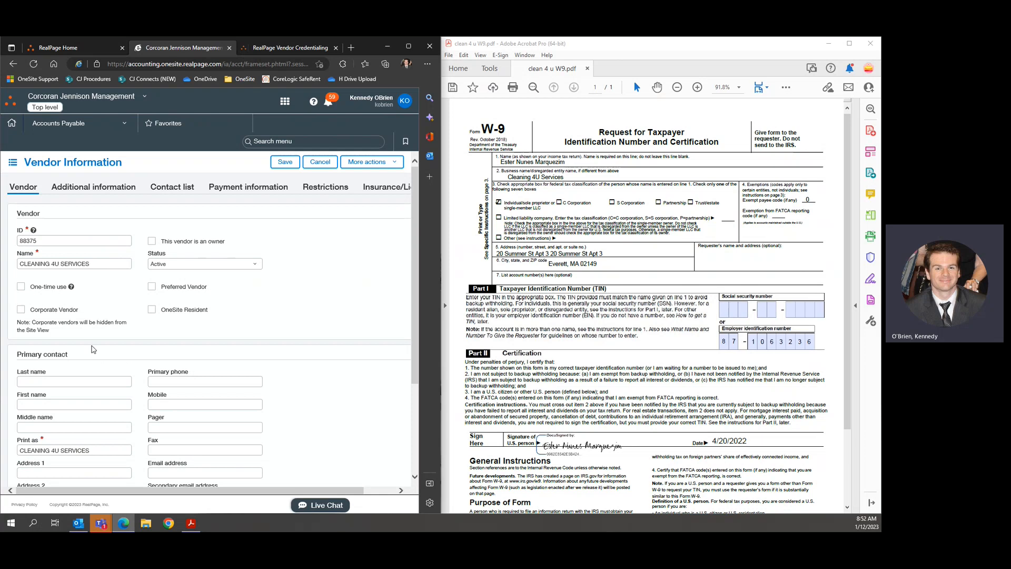
scroll(87, 332, "down", 3)
left_click(38, 339)
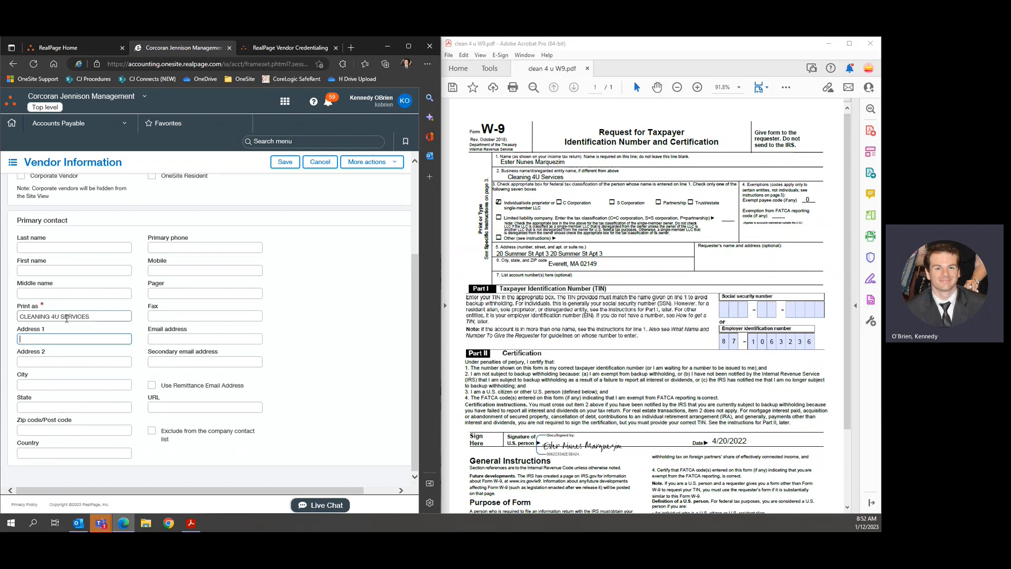
scroll(58, 331, "up", 3)
scroll(61, 353, "down", 3)
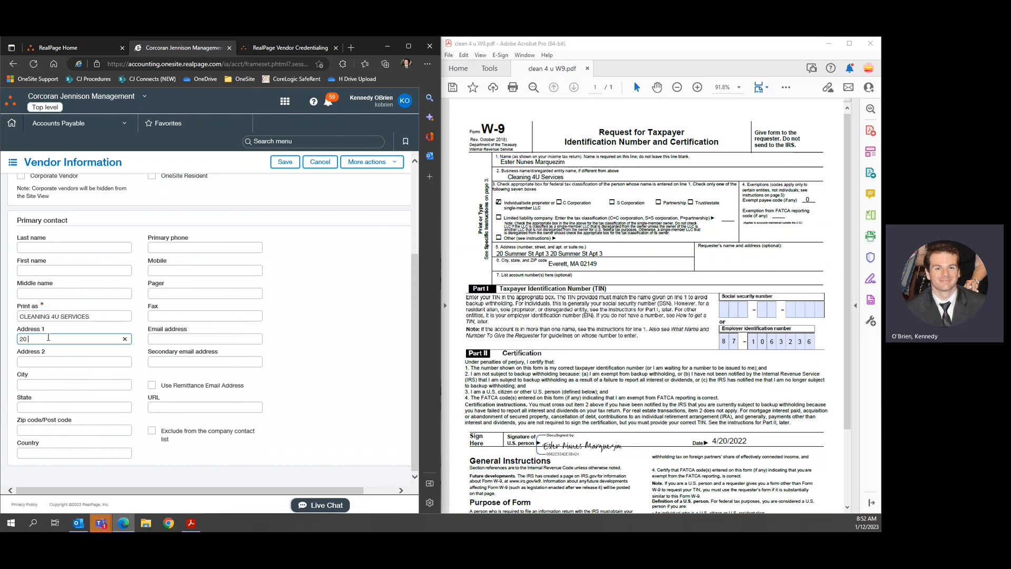
type("ER ST")
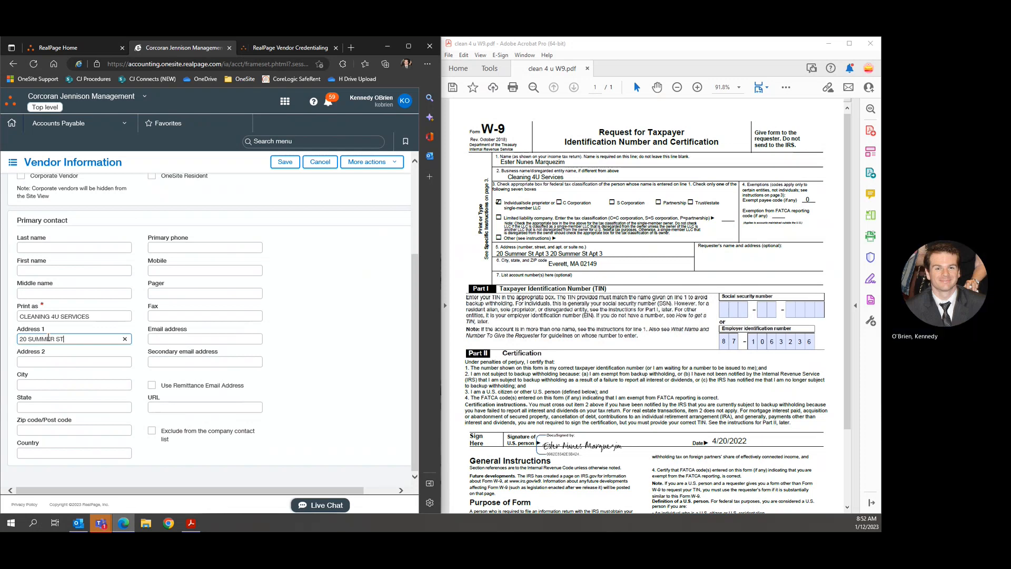
key("Tab")
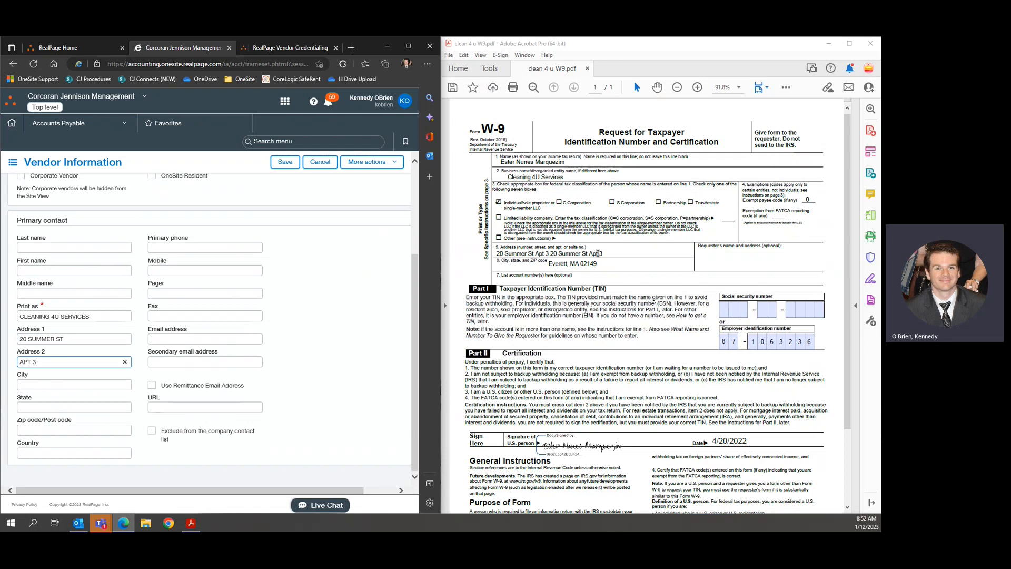
key("Tab")
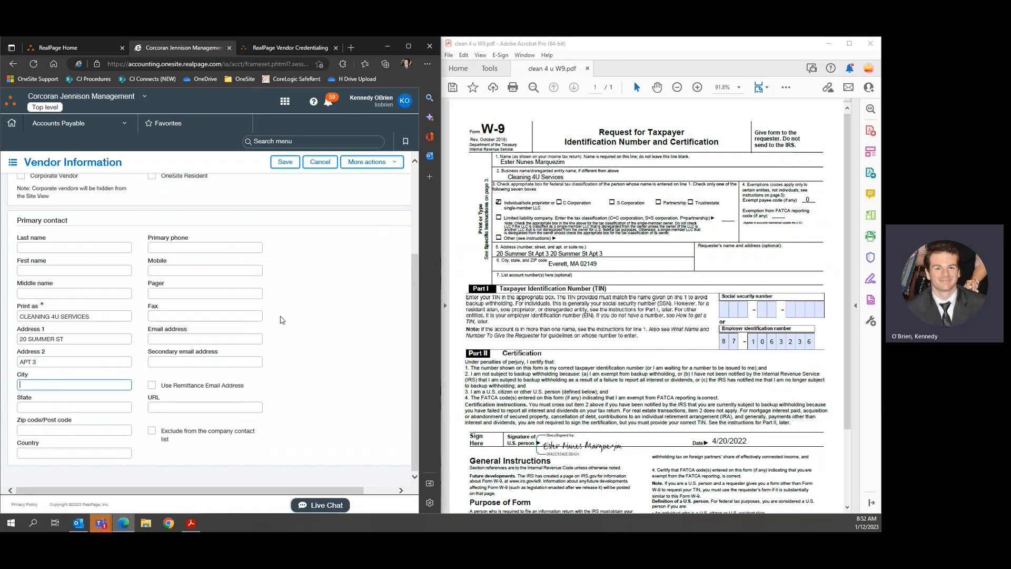
Fill in city EVERETT, state MA and zip code 02149.
type("EVERETT")
key("Tab")
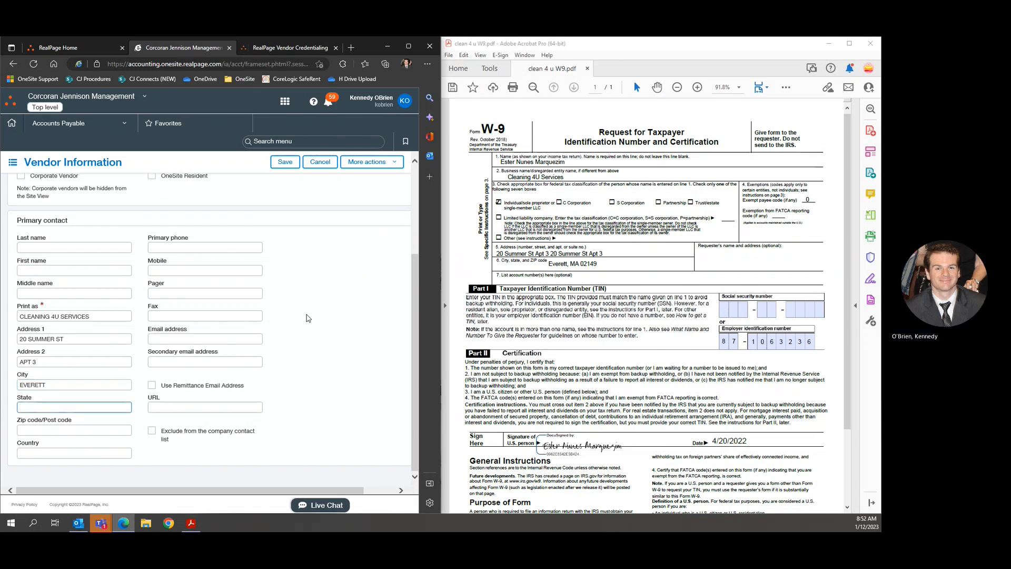
type("MA")
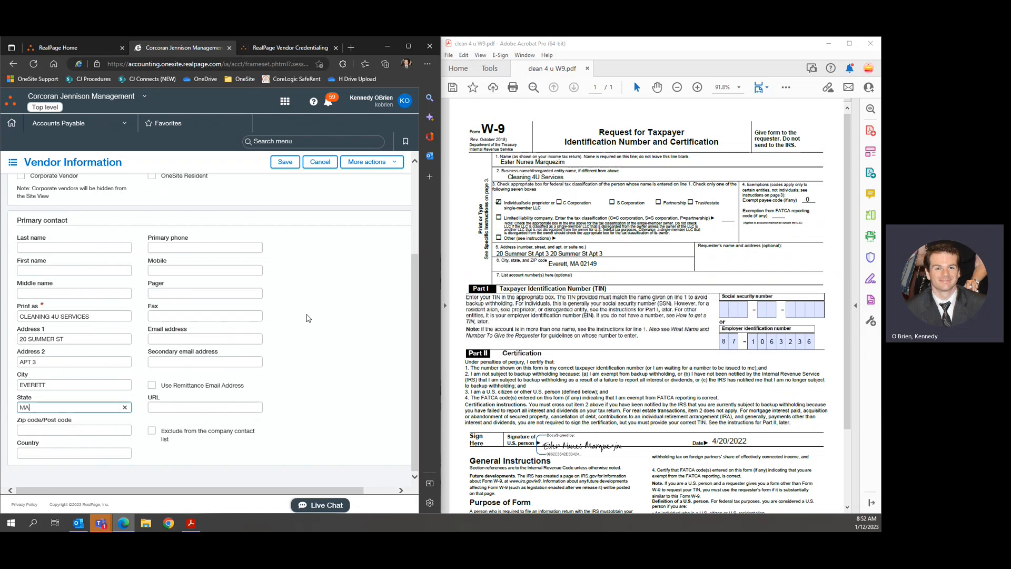
key("Tab")
type("021")
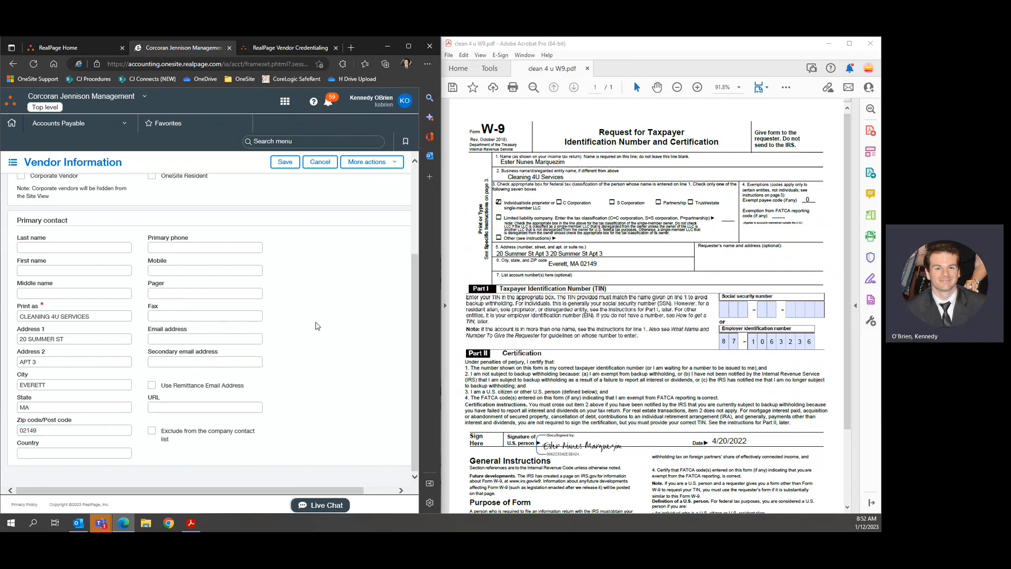
scroll(312, 352, "down", 1)
scroll(312, 353, "up", 2)
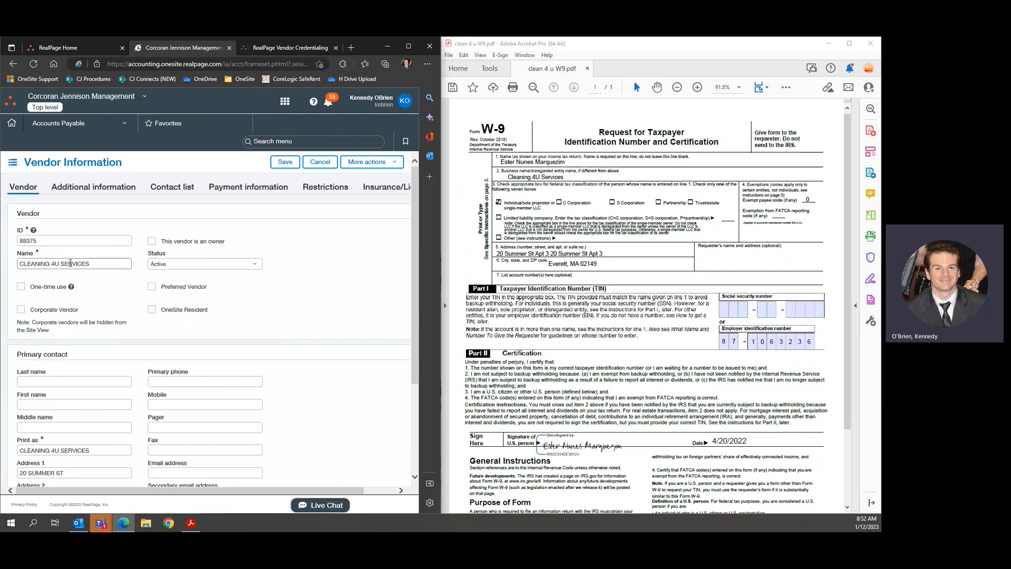
scroll(42, 253, "down", 3)
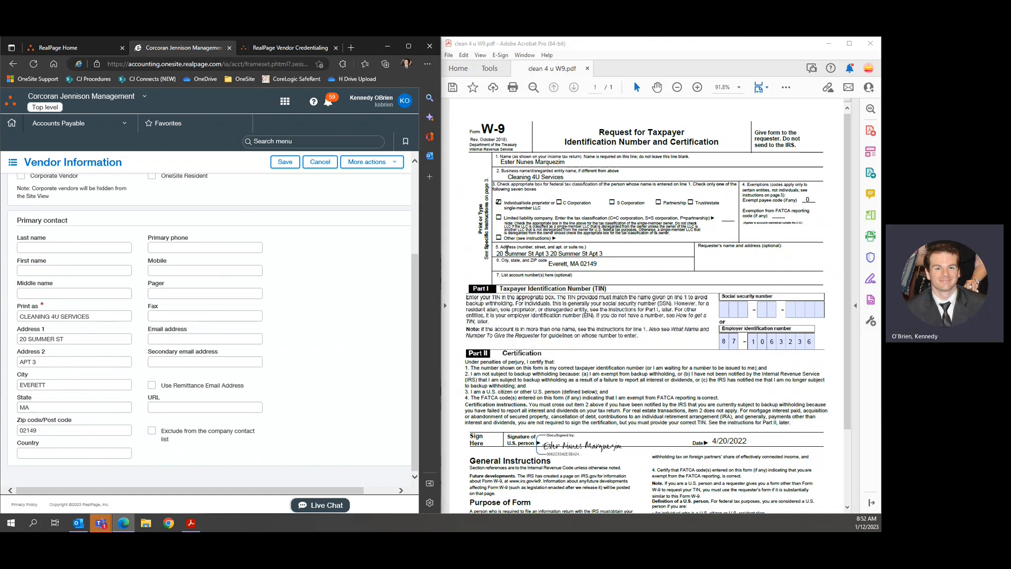
scroll(339, 329, "up", 3)
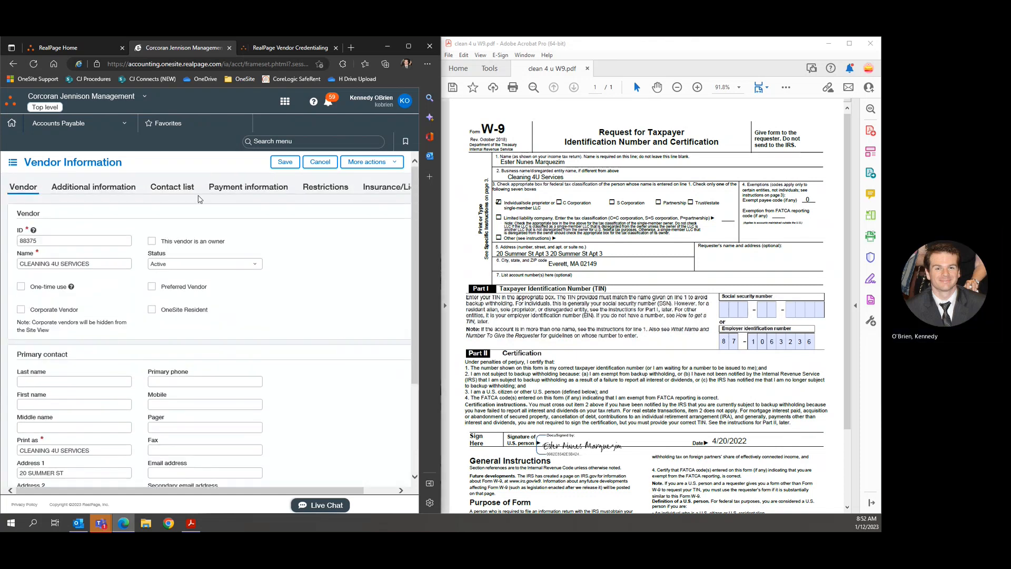
Under Additional information, enter the W-9's employer identification number as the Tax ID.
left_click(82, 188)
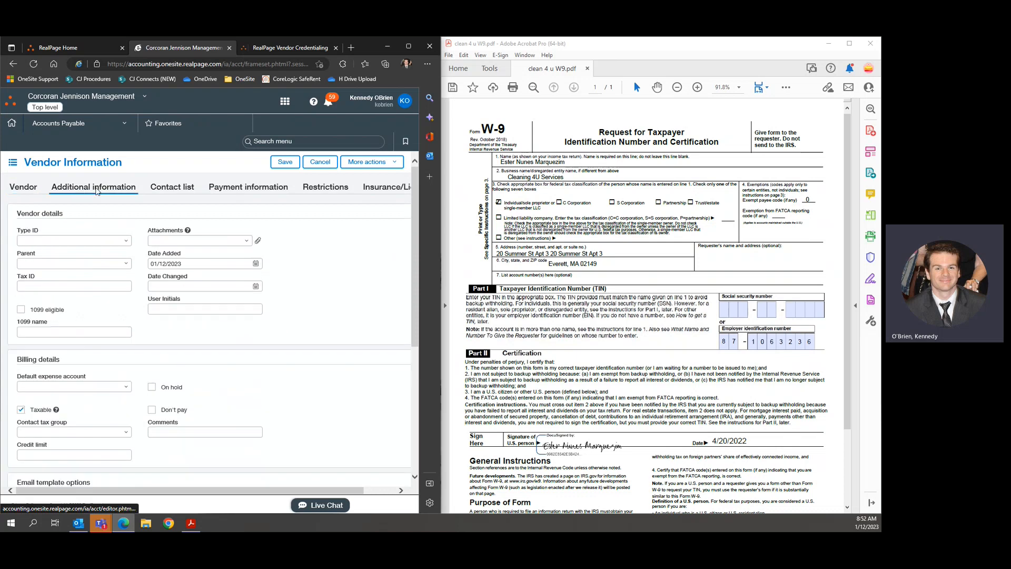
scroll(85, 189, "down", 1)
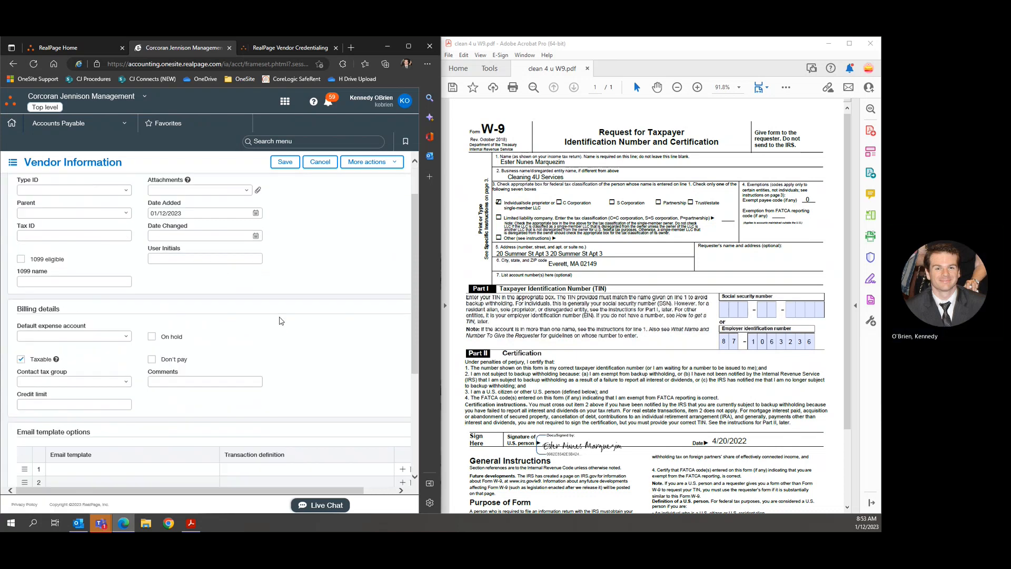
left_click(82, 237)
left_click(82, 236)
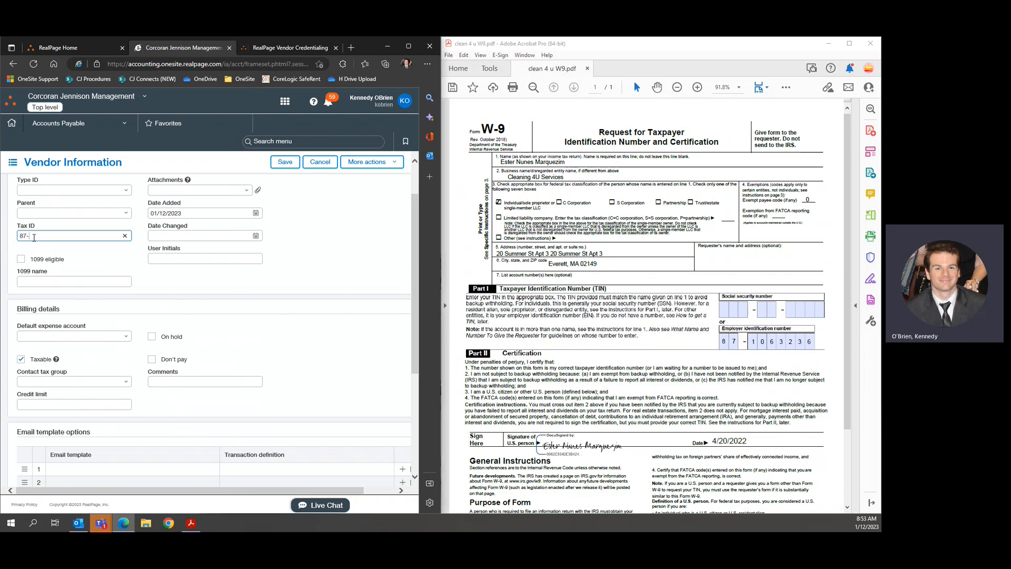
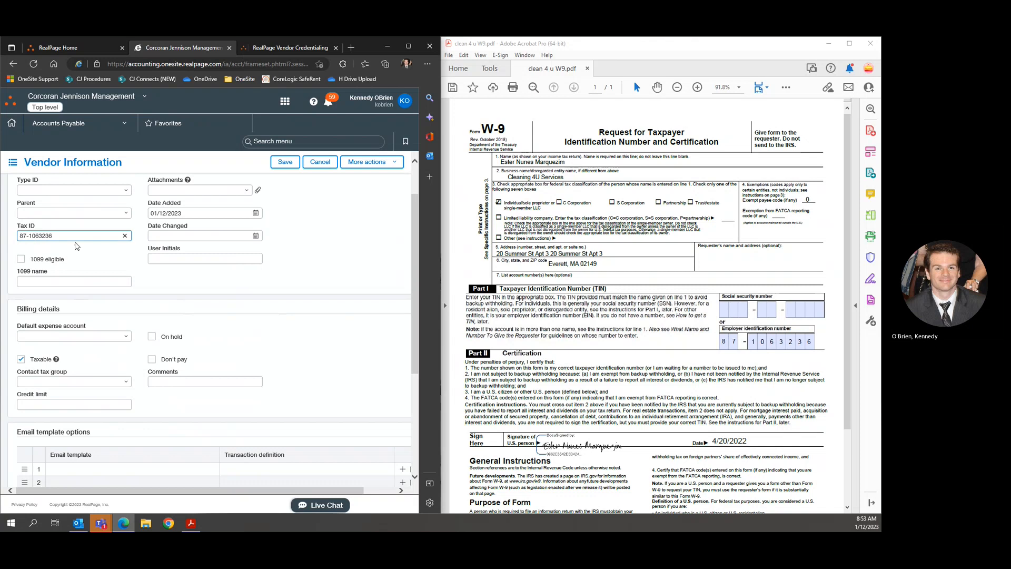
left_click(327, 244)
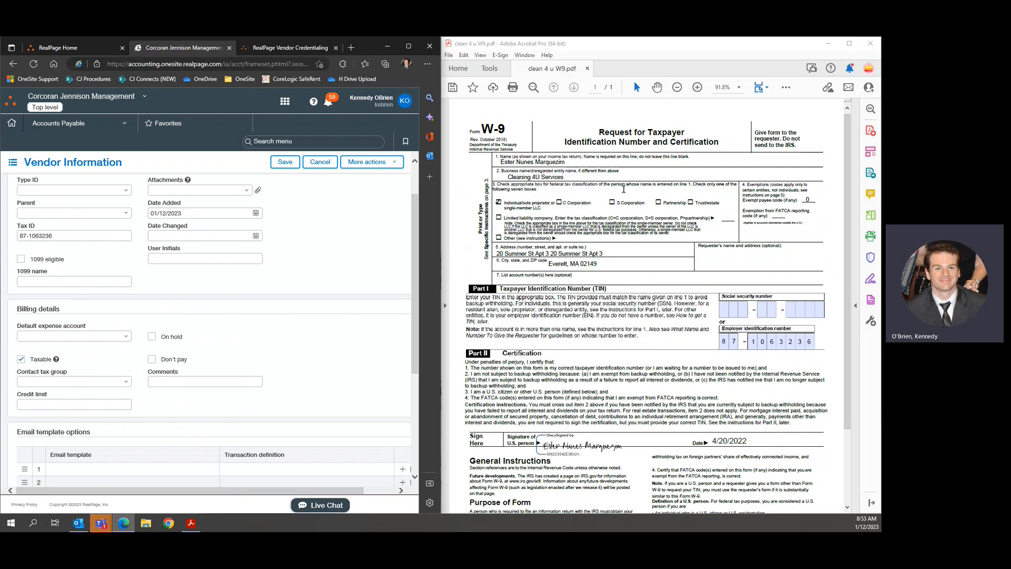
Bring the W-9 in Acrobat forward to review it.
left_click(498, 185)
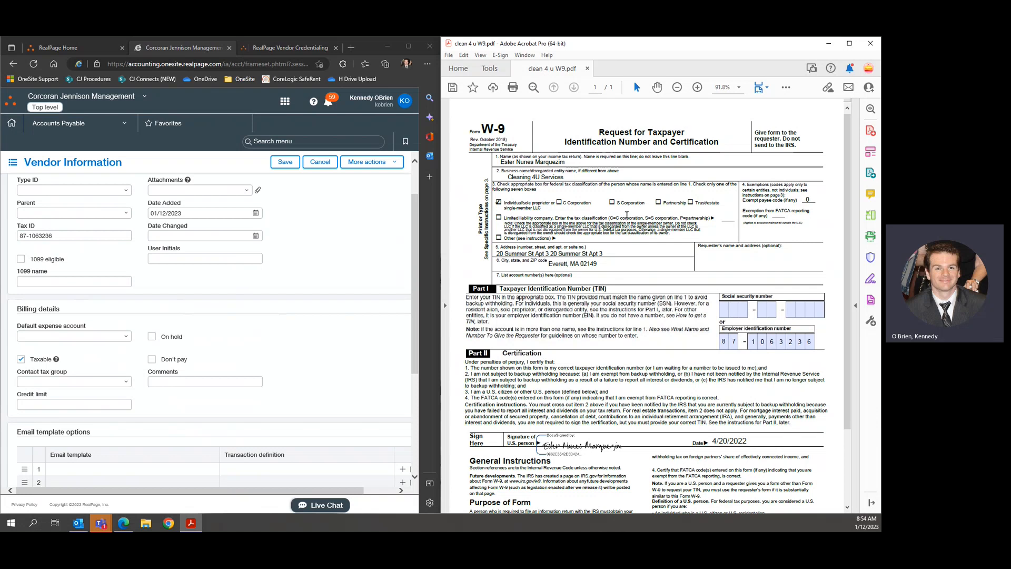
Mark the vendor 1099 eligible with 1099 name CLEANING 4U SERVICES.
left_click(22, 259)
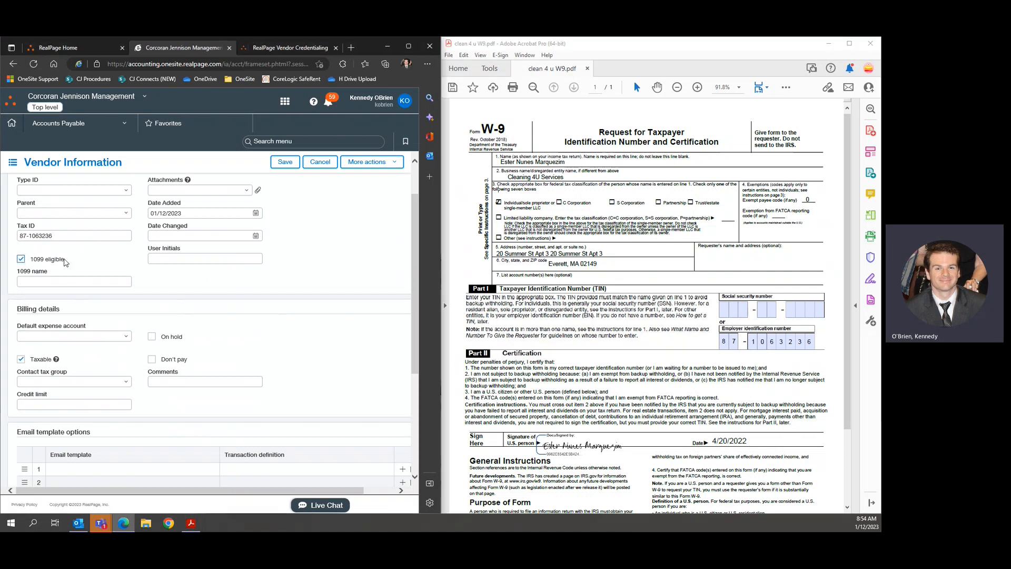
left_click(94, 281)
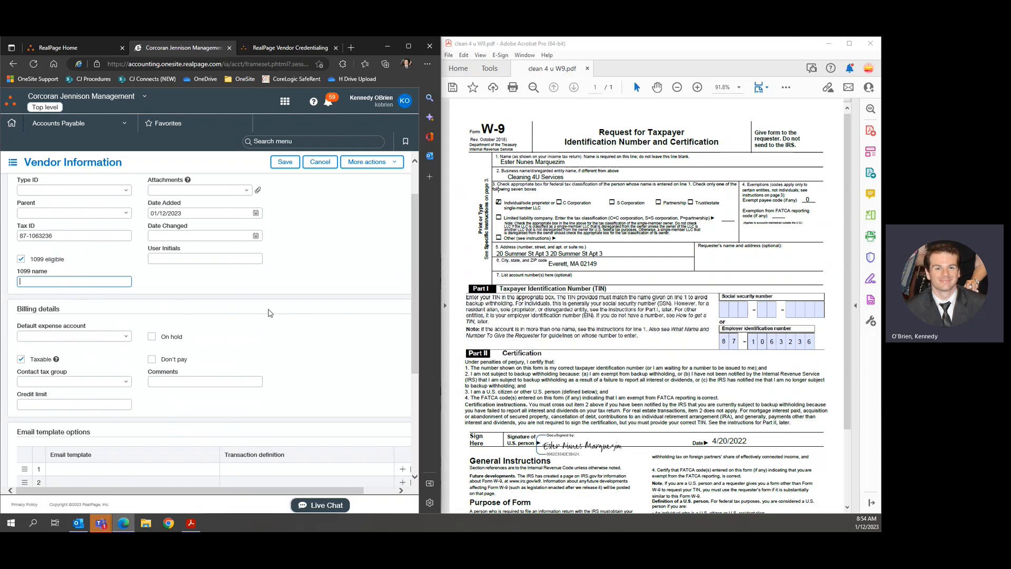
type("CLEANING ")
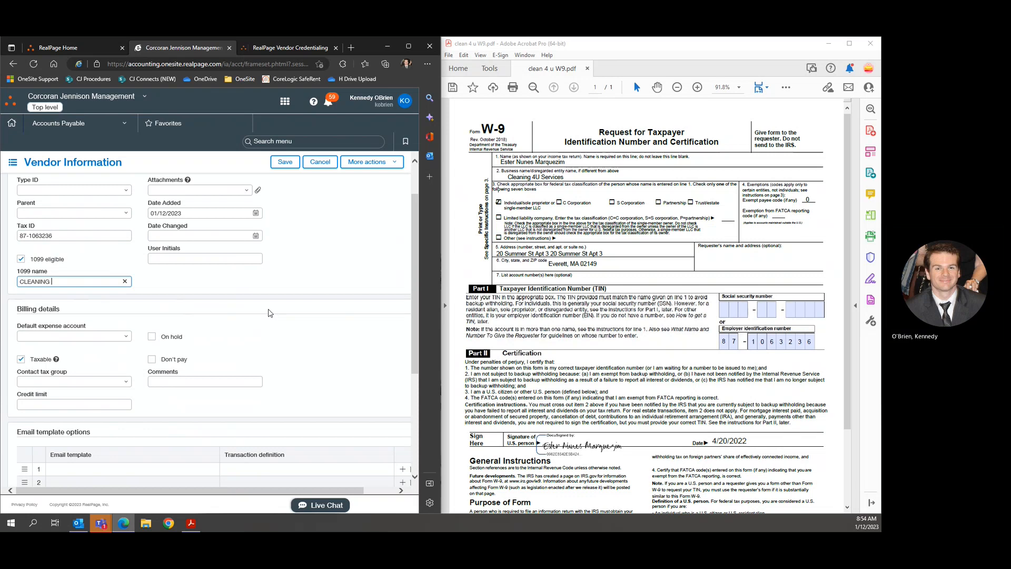
type("4U")
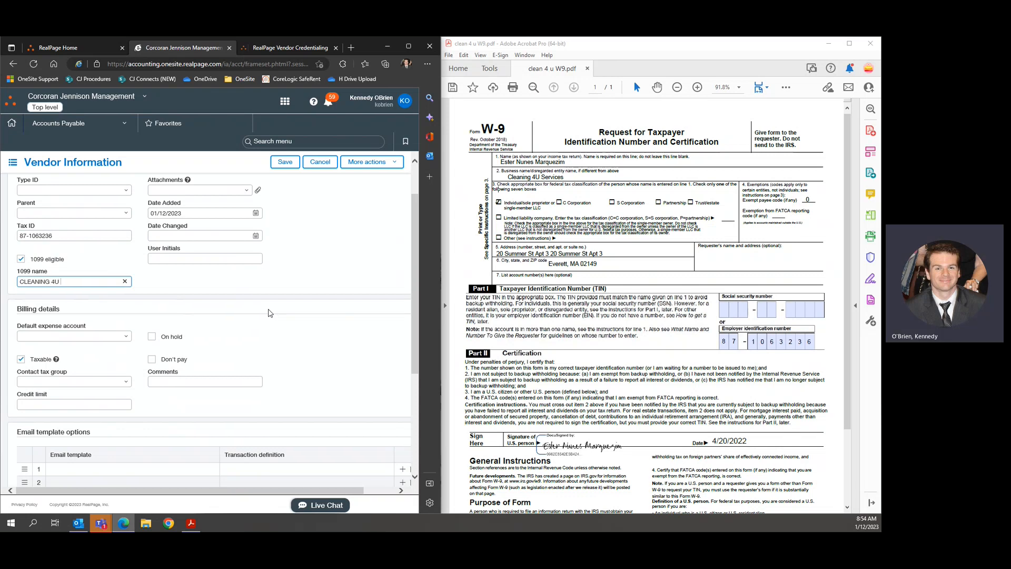
type(" SERVICES")
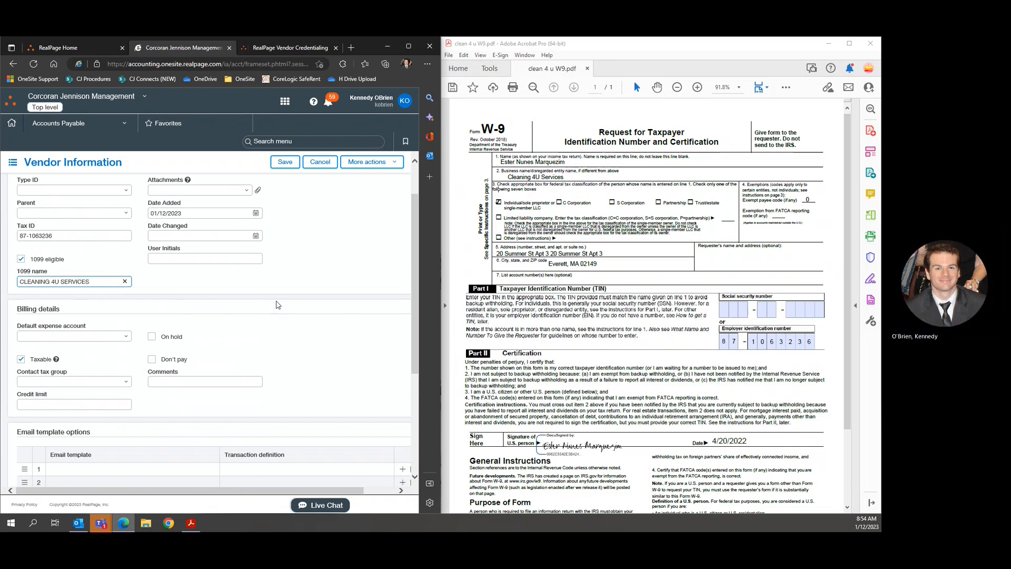
left_click(295, 283)
Choose Add from the Attachments list to begin a new vendor attachment.
scroll(292, 273, "up", 1)
scroll(293, 272, "down", 1)
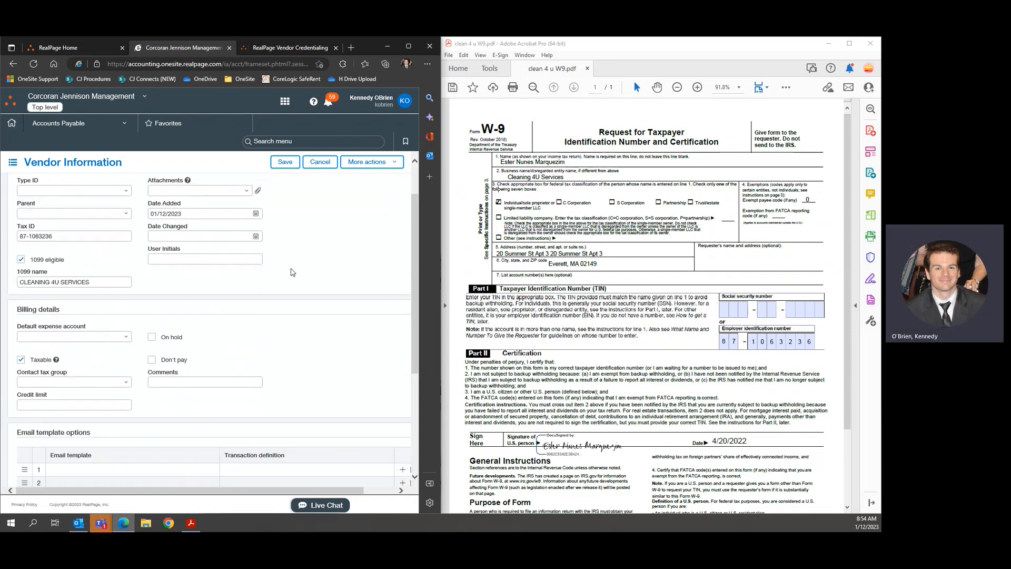
scroll(292, 272, "up", 1)
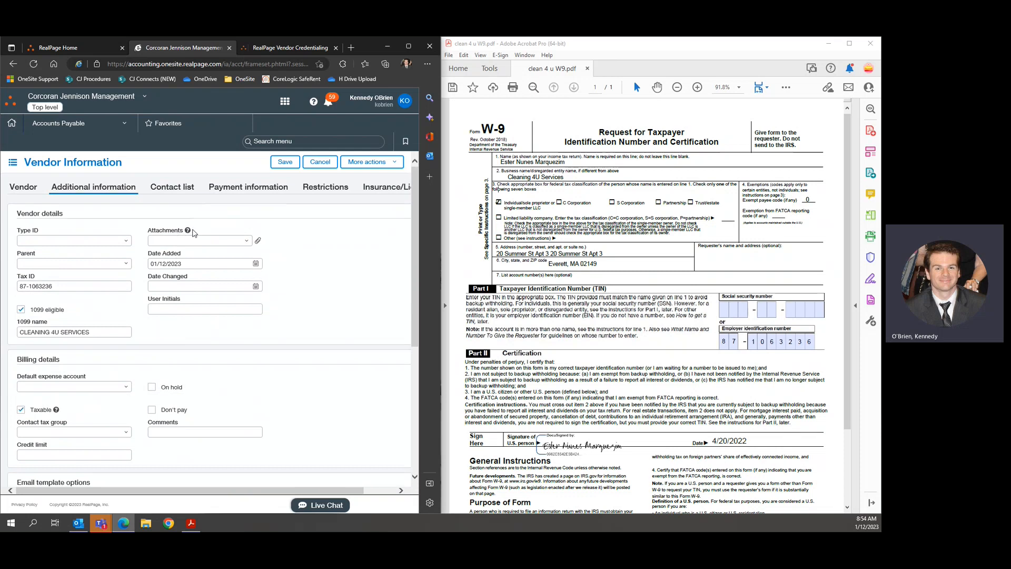
left_click(247, 241)
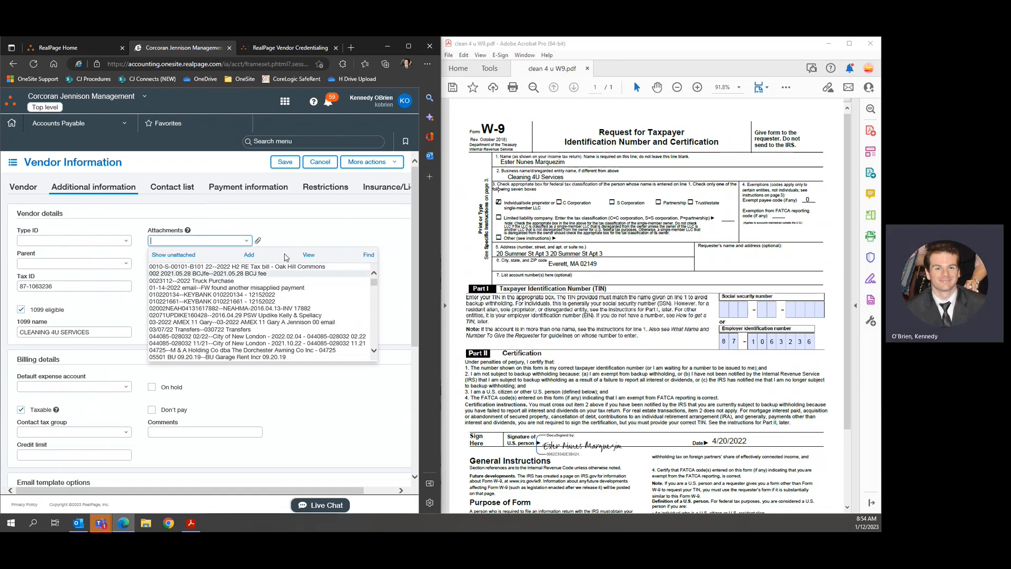
left_click(251, 257)
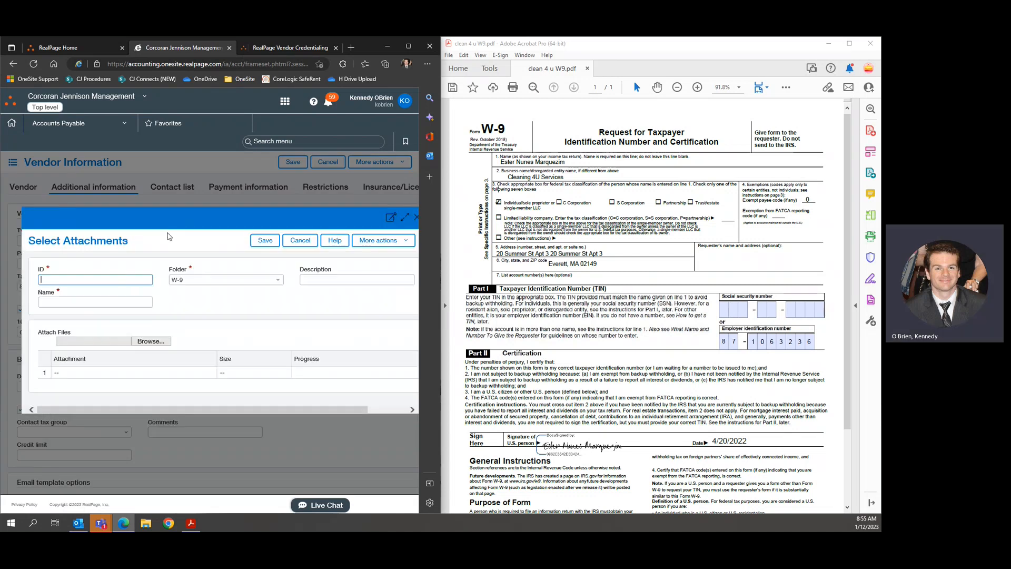
Give the attachment ID W9 CLEANING 4U SERVICES, folder W-9, and name W9 - CLEANING 4U SERVICES.
type("W9")
type("CLEANING")
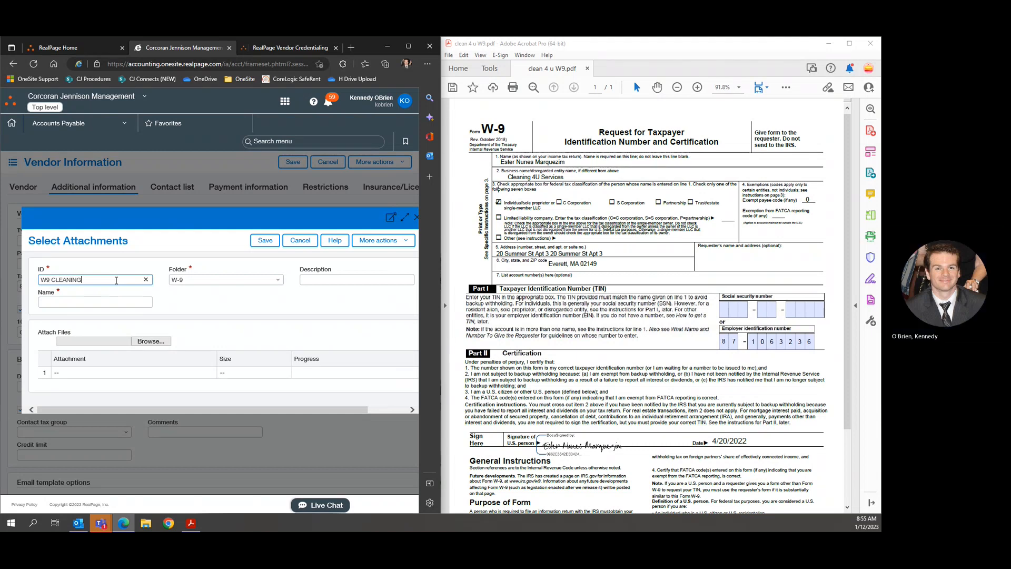
type(" 4U SERVICESDF")
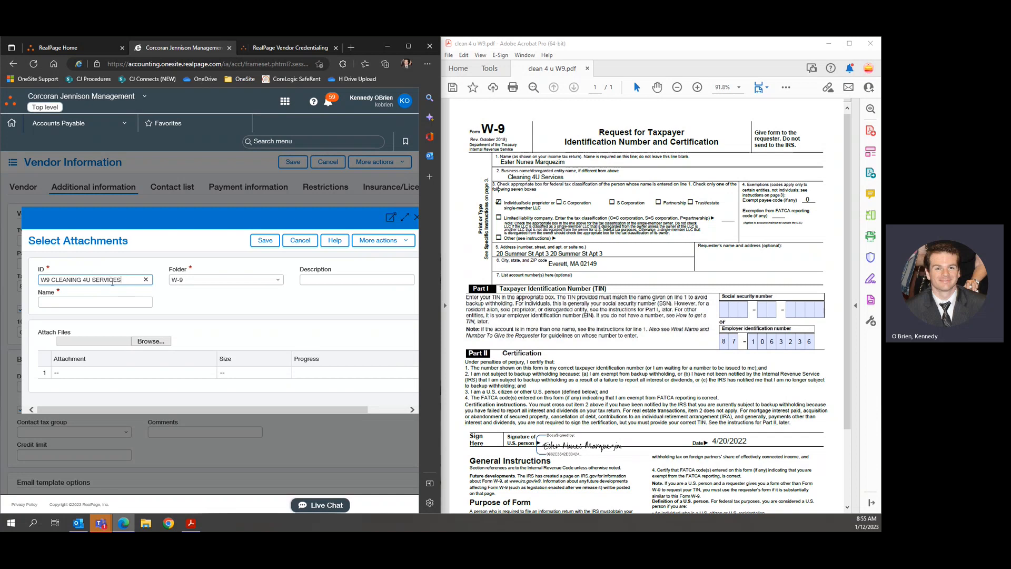
left_click(120, 299)
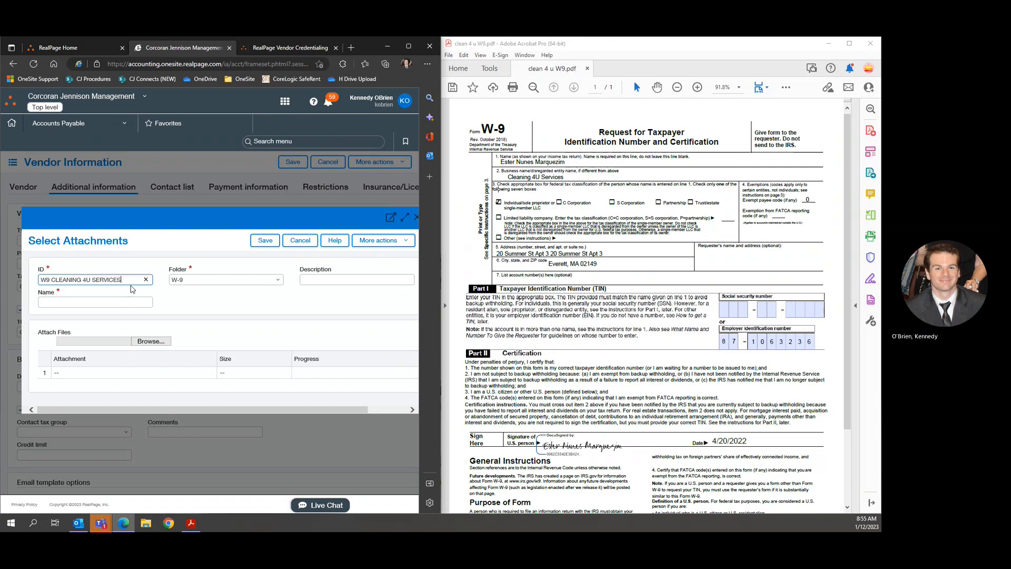
left_click(59, 300)
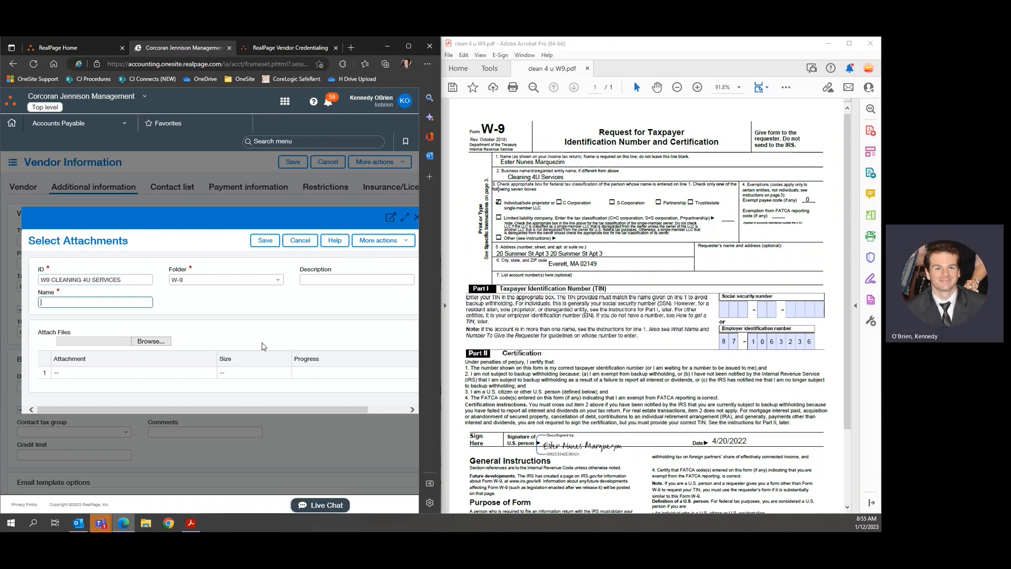
type("W9 -")
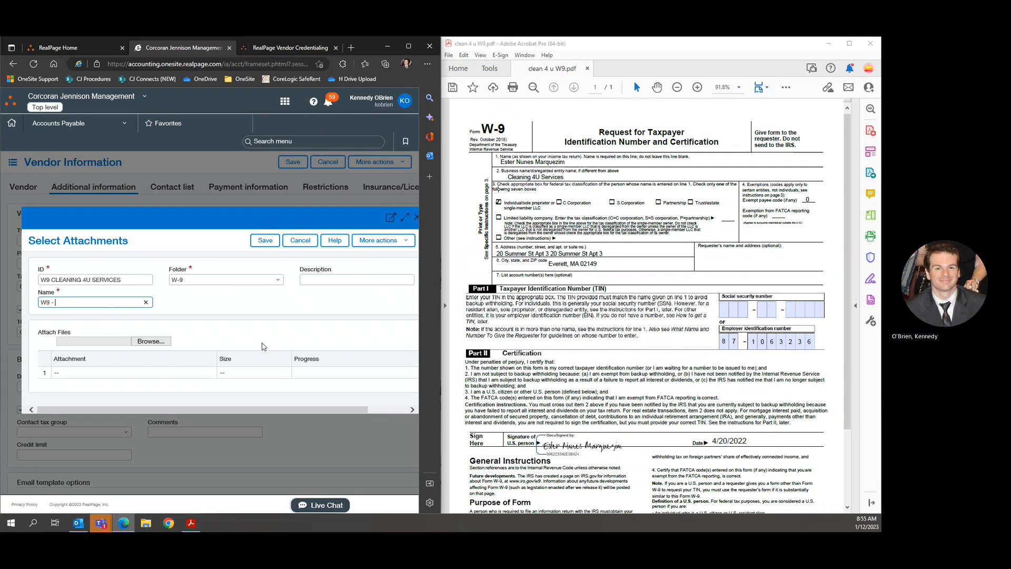
type("LEANING")
type("C")
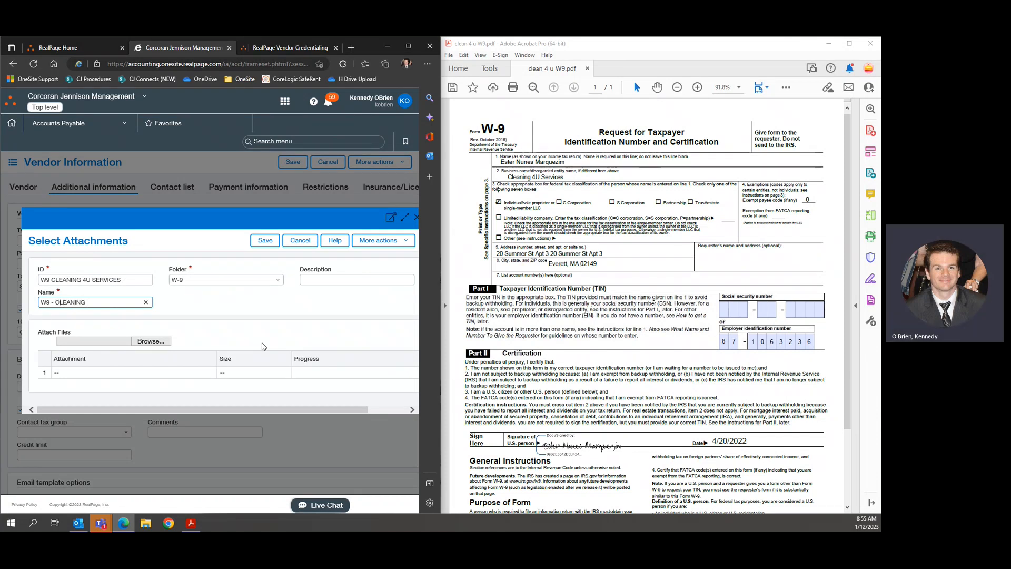
key("End")
type("4U SERVICES")
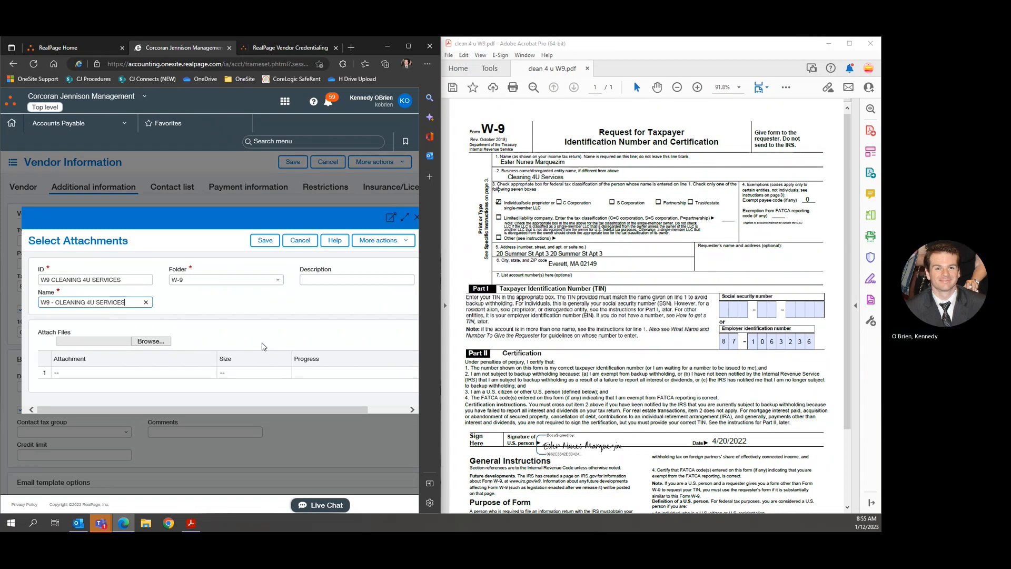
left_click(248, 315)
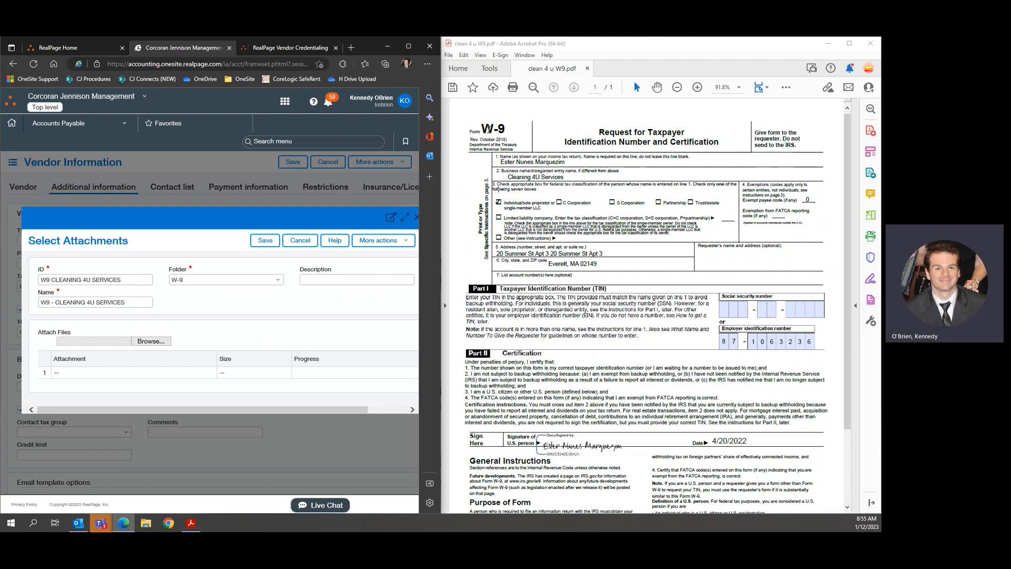
Save the email's W-9 PDF to the Desktop as 'W9 - Cleaning 4U Services' and minimize the message.
left_click(78, 523)
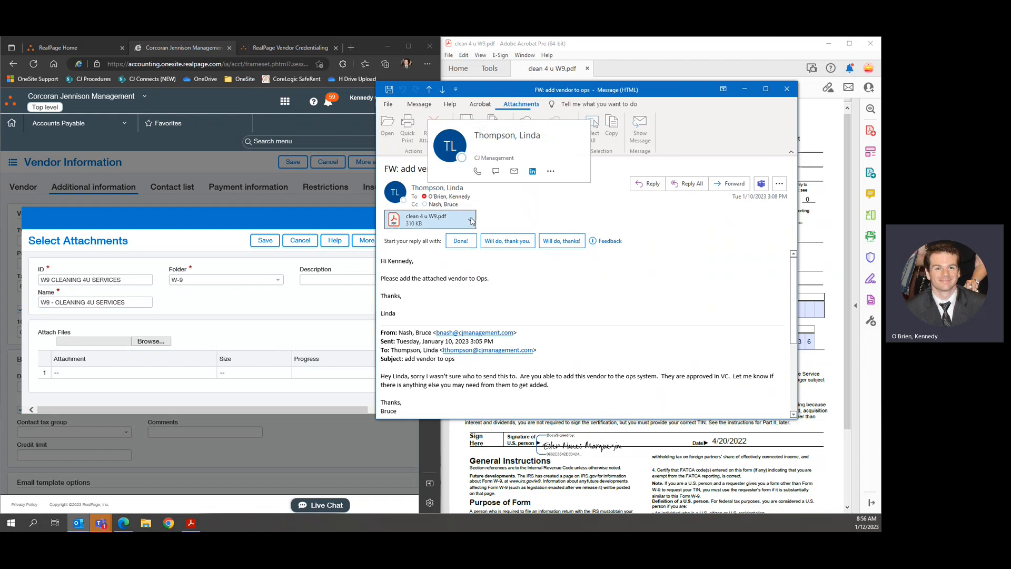
left_click(470, 220)
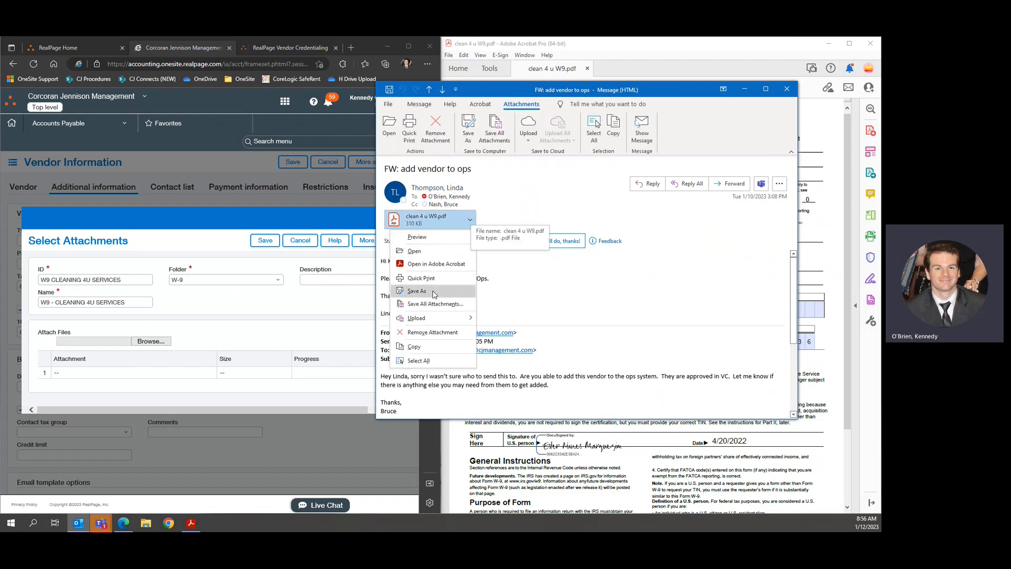
left_click(417, 291)
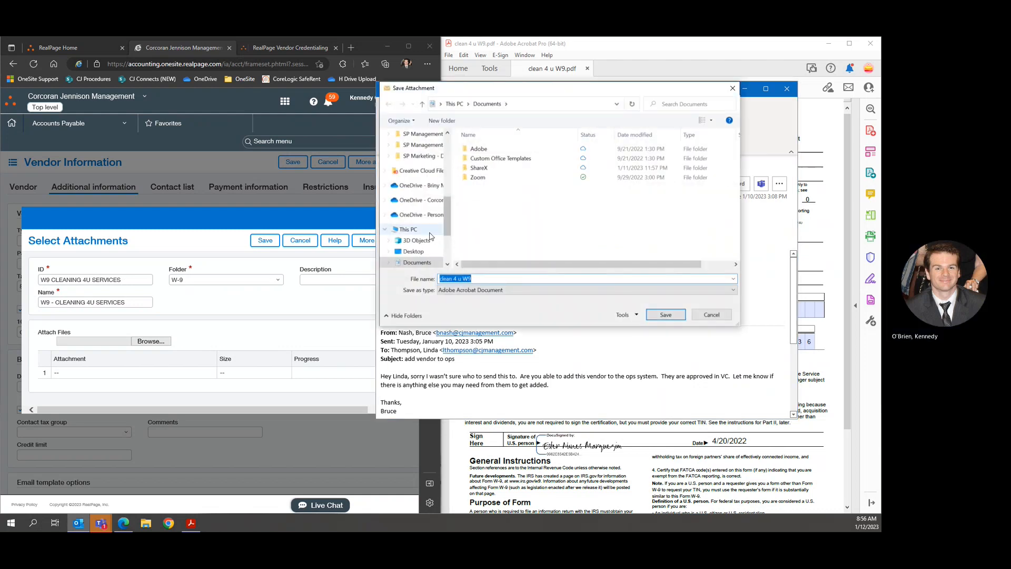
left_click(414, 251)
left_click(467, 279)
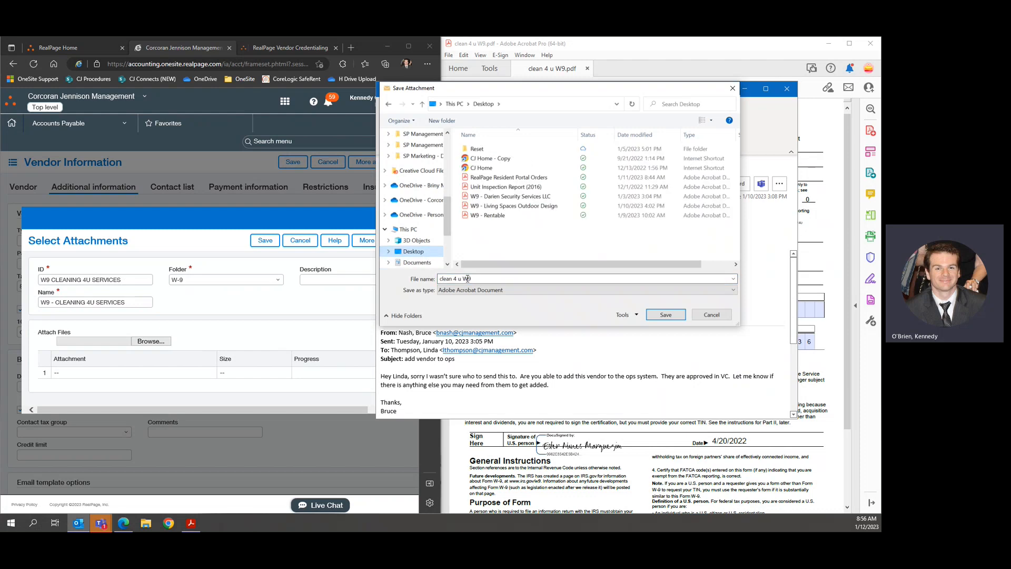
left_click(490, 215)
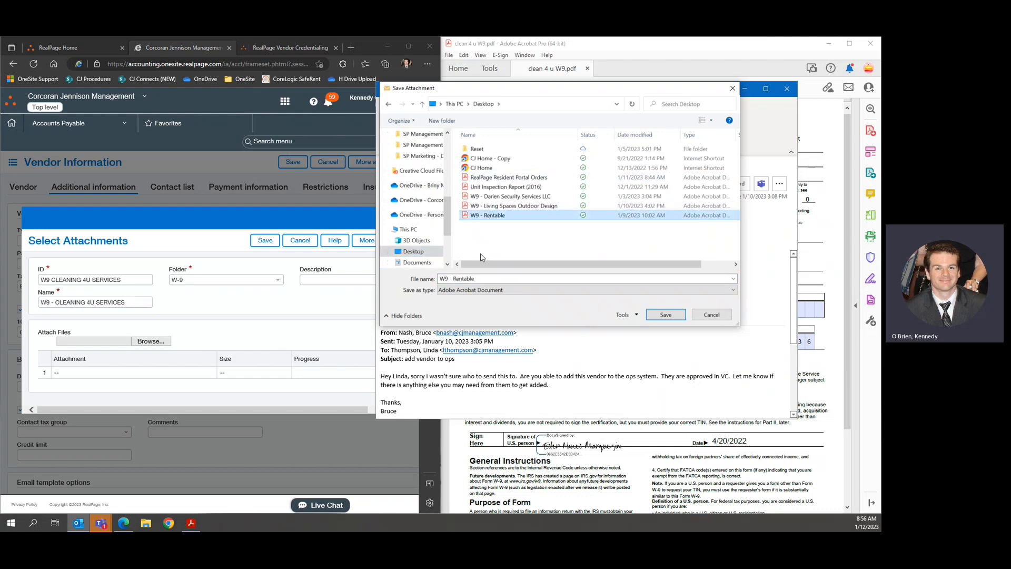
double_click(465, 279)
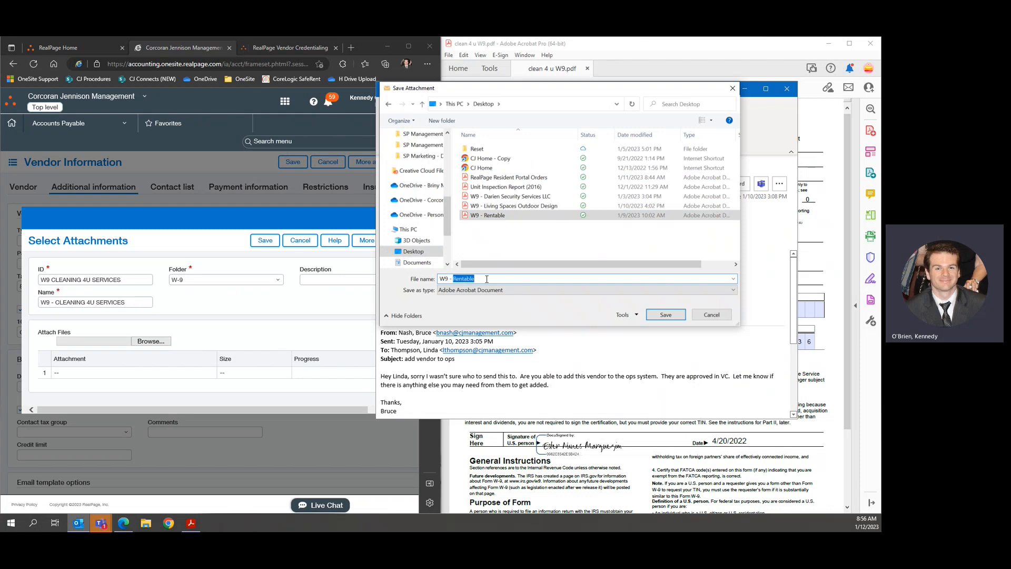
type("Cleaniun")
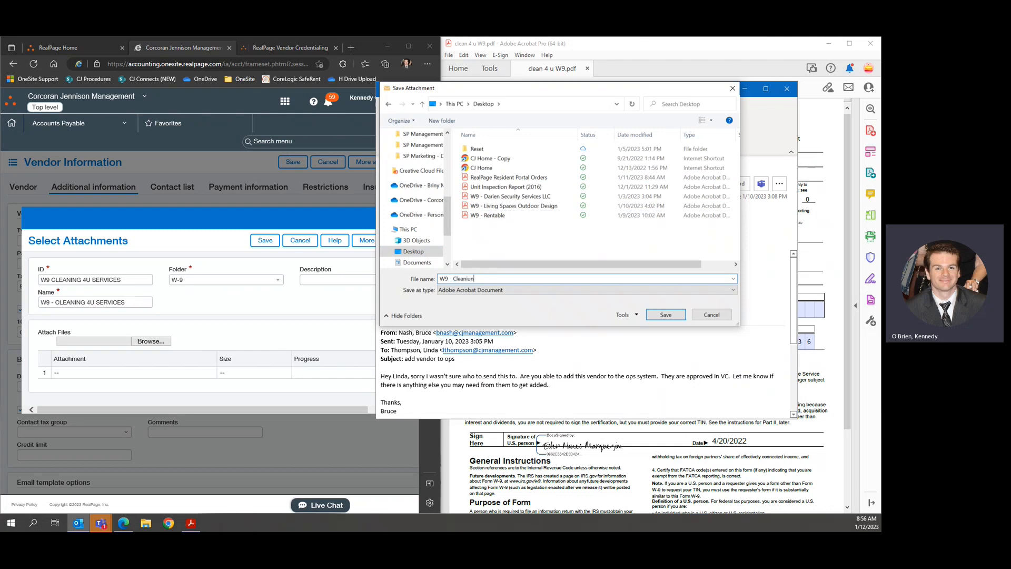
key("BackSpace")
type("ng 4U Services")
left_click(677, 314)
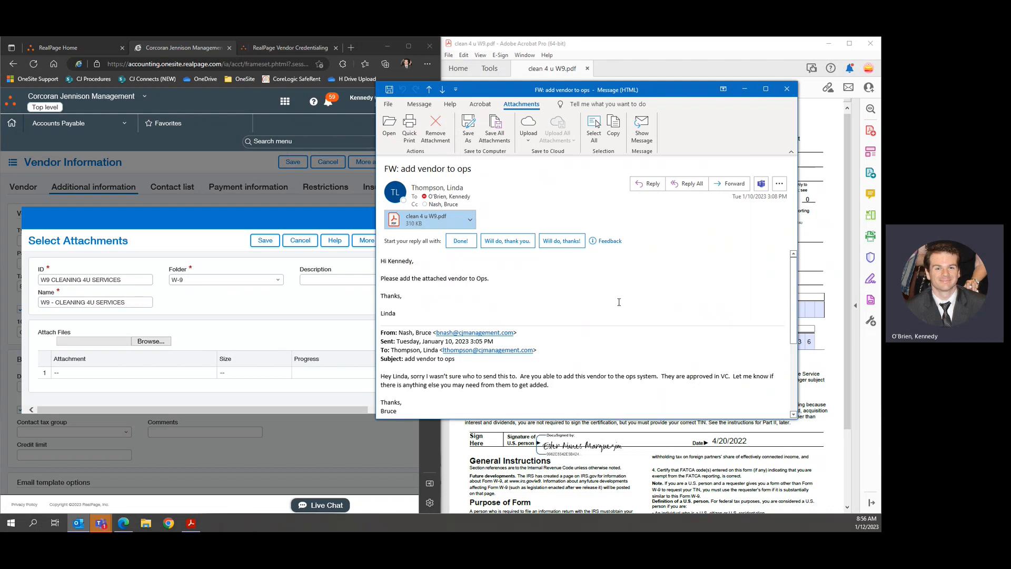
left_click(745, 89)
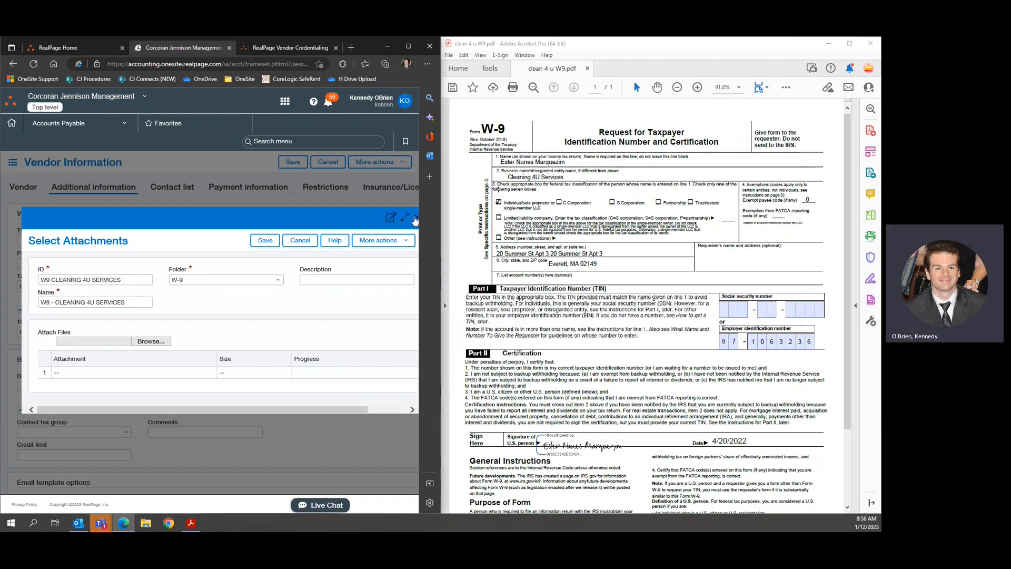
Upload W9 - Cleaning 4U Services.pdf from the Desktop and save the attachment.
left_click(157, 342)
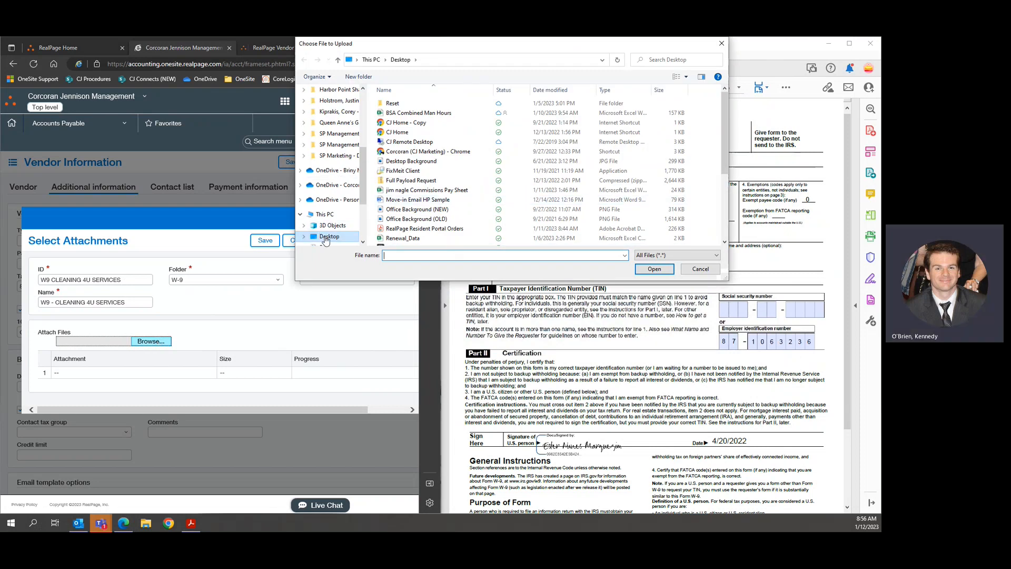
scroll(421, 211, "down", 4)
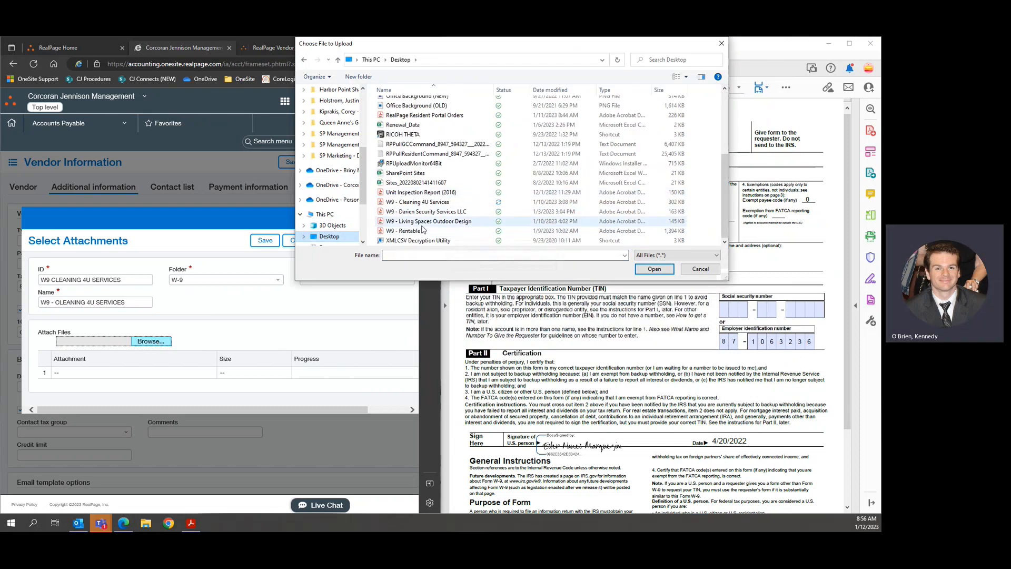
double_click(423, 203)
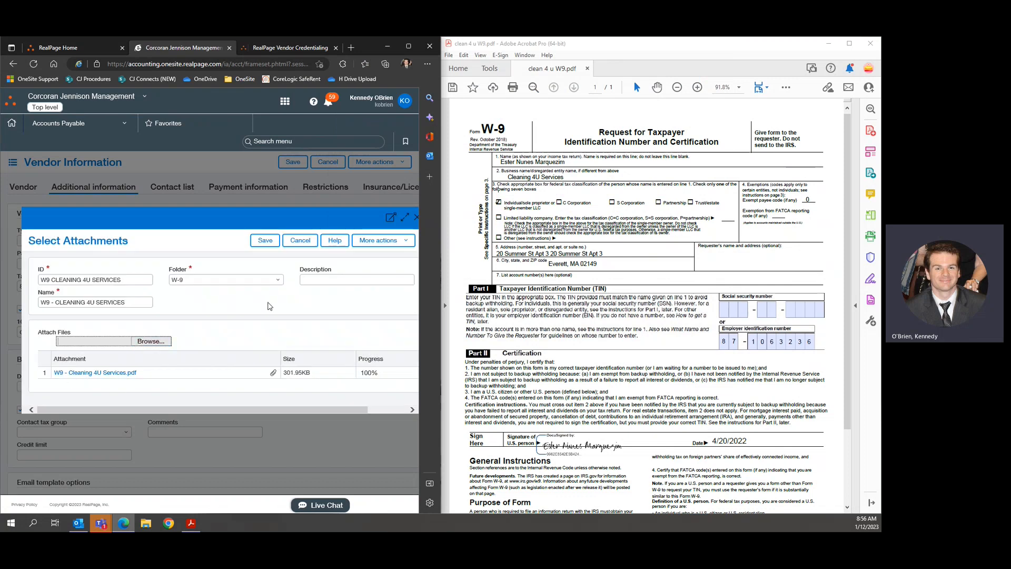
left_click(265, 241)
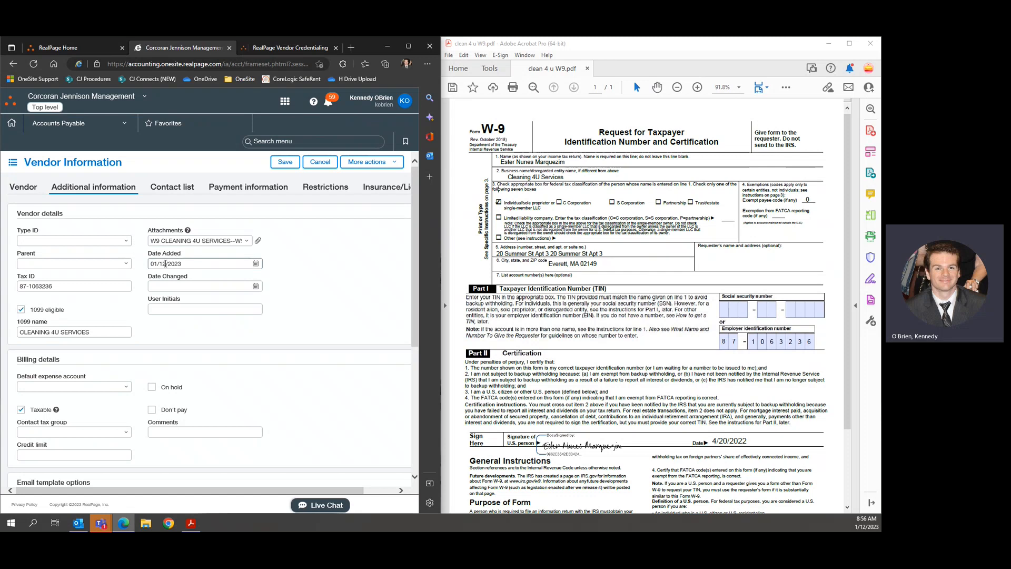
Enter the user initials and save vendor 88375's information.
left_click(187, 310)
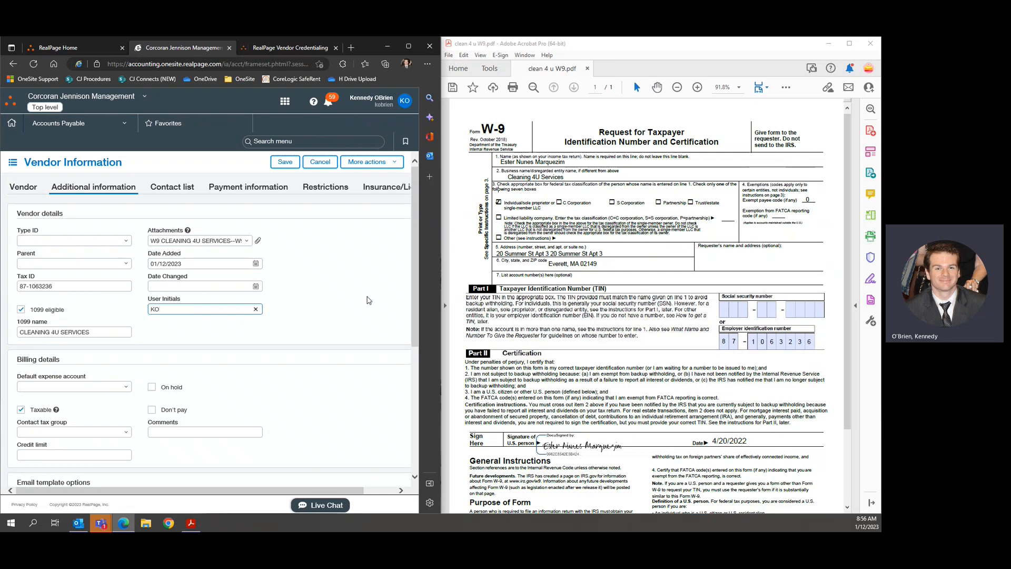
left_click(355, 301)
scroll(333, 300, "down", 4)
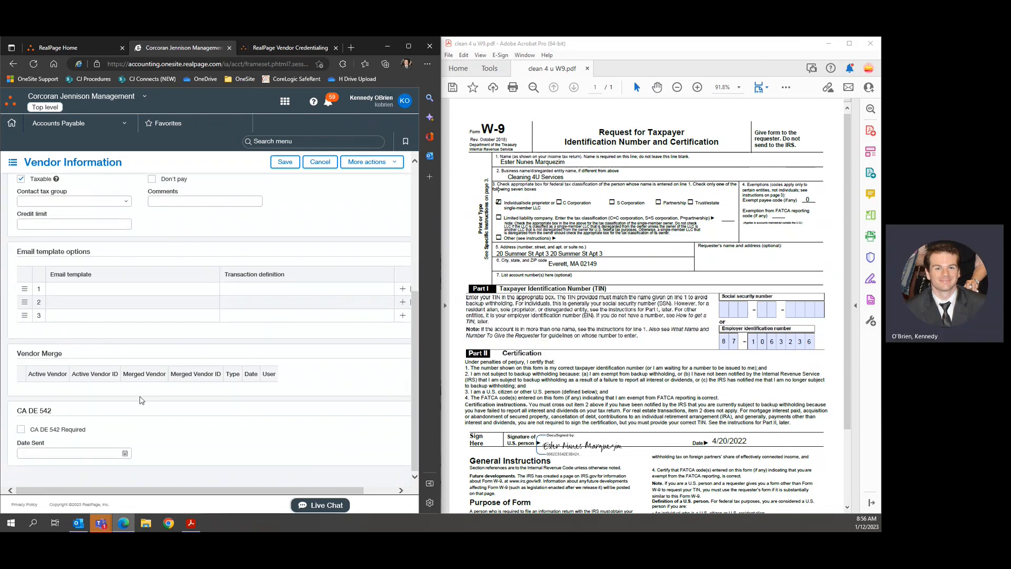
scroll(322, 385, "up", 5)
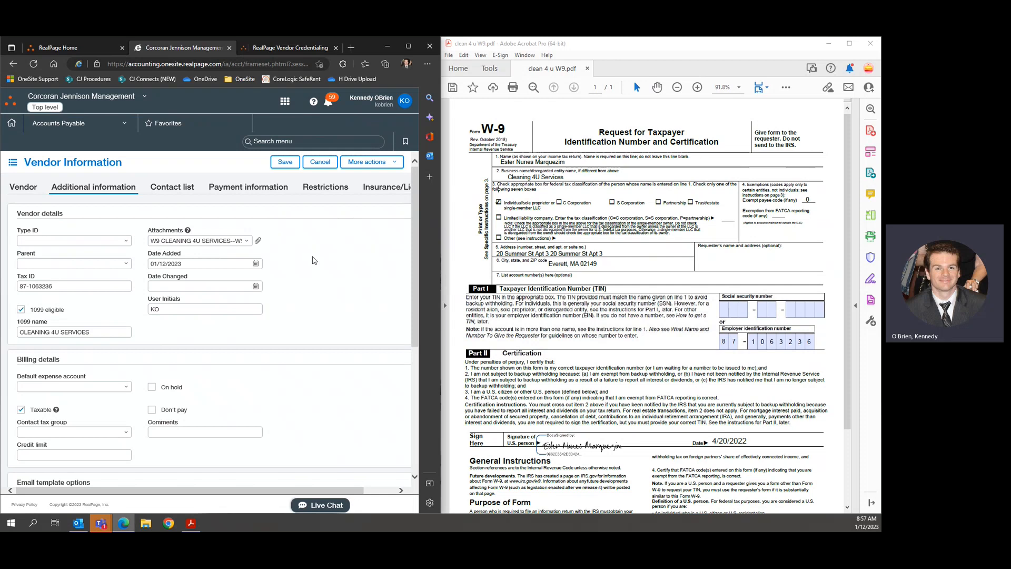
left_click(283, 163)
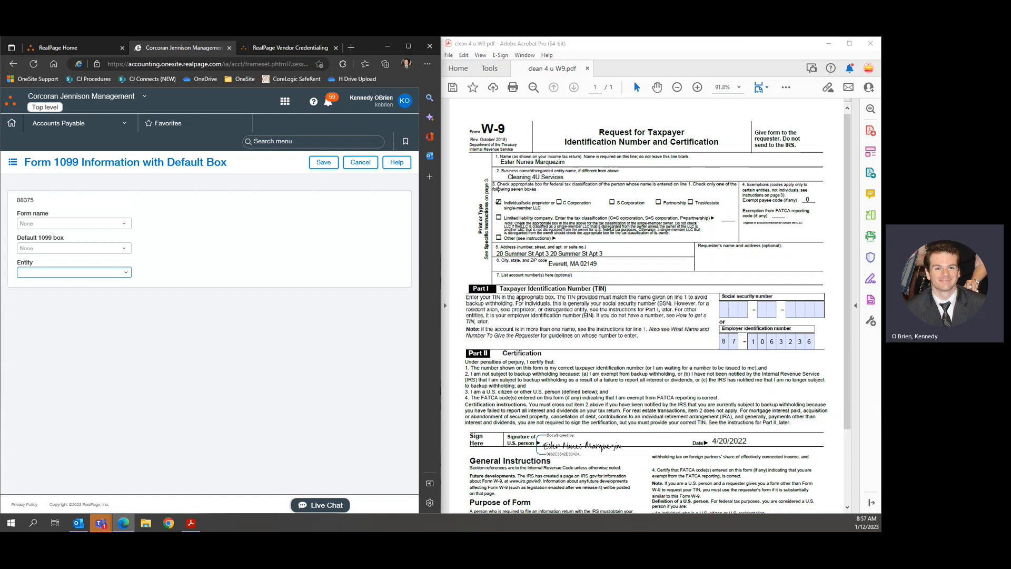
Choose Form NEC as the 1099 form with default box 1 - Nonemployee compensation.
left_click(122, 224)
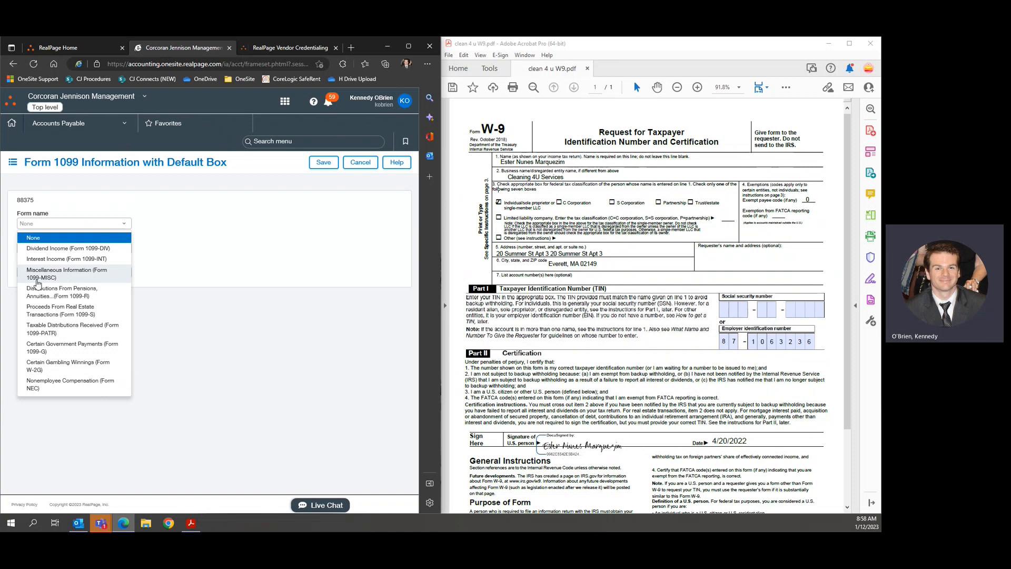
left_click(63, 384)
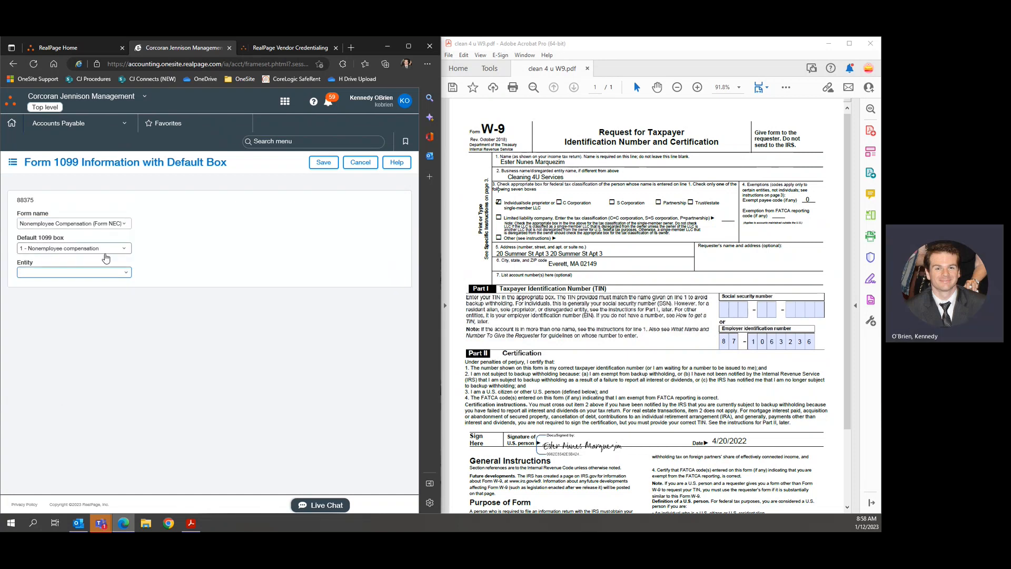
left_click(51, 247)
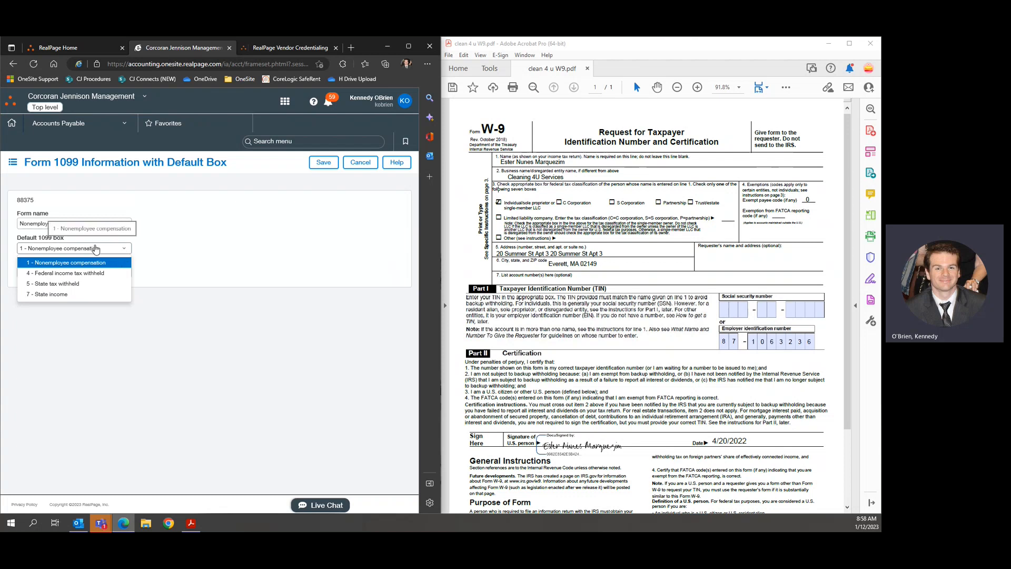
left_click(52, 262)
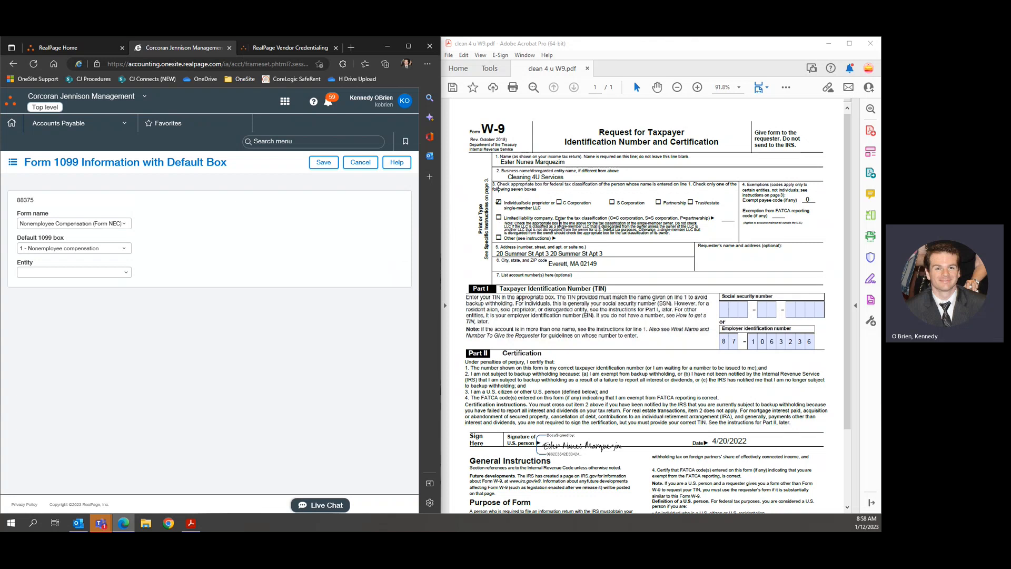
Switch the 1099 form to Miscellaneous Information (Form 1099-MISC), trying default boxes 1 - Rents and 3 - Other income.
left_click(128, 223)
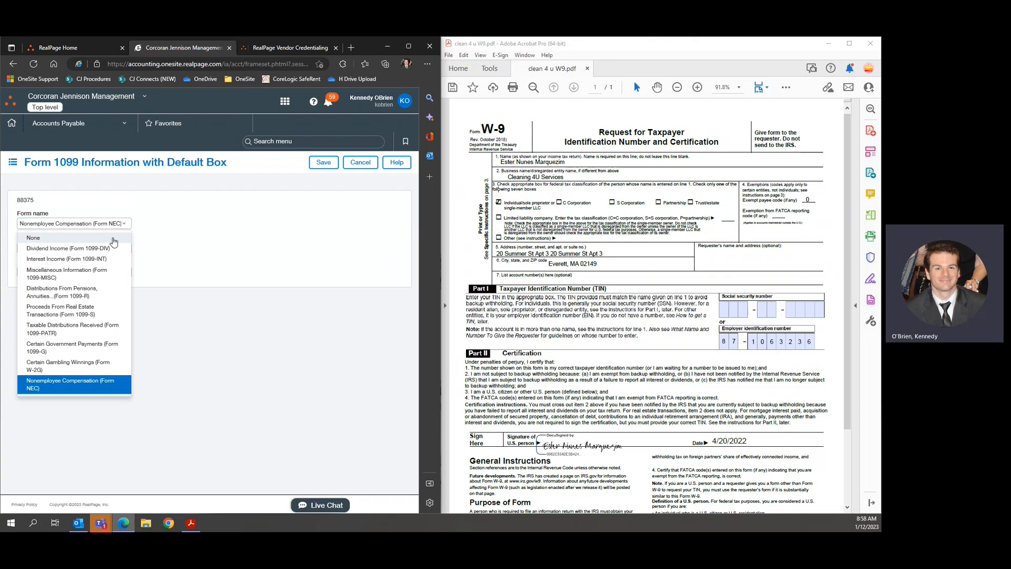
left_click(83, 272)
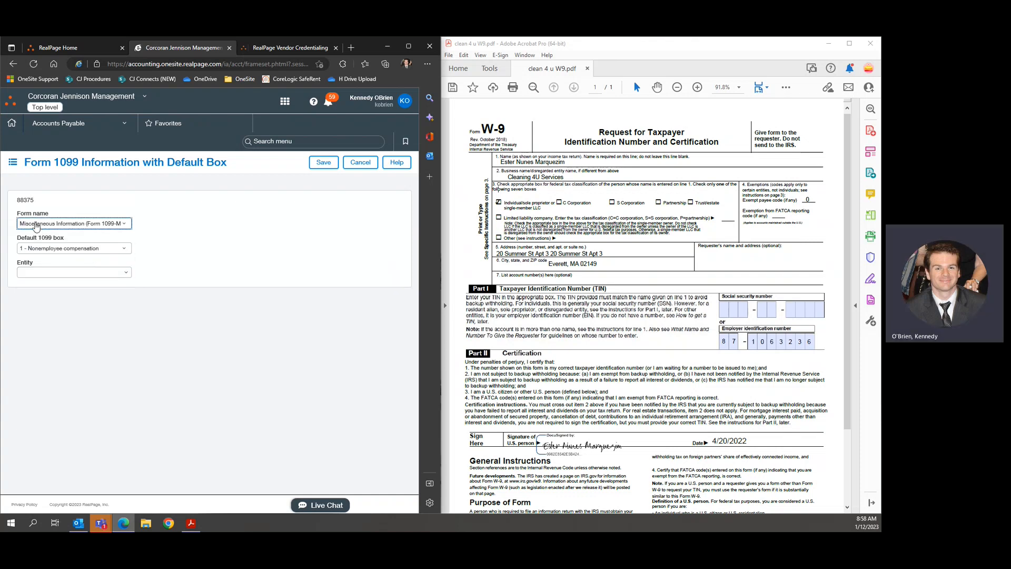
left_click(105, 249)
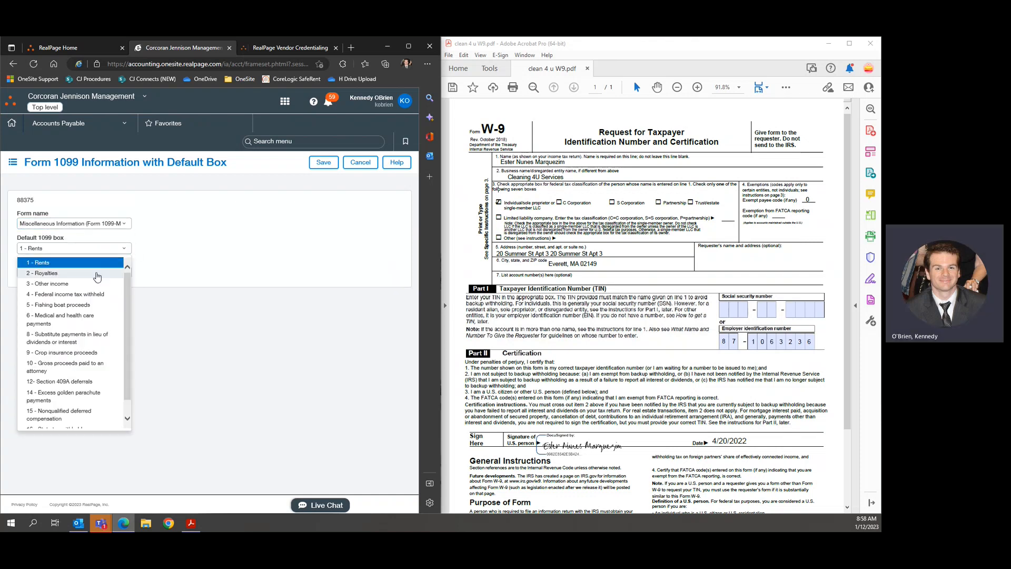
left_click(193, 255)
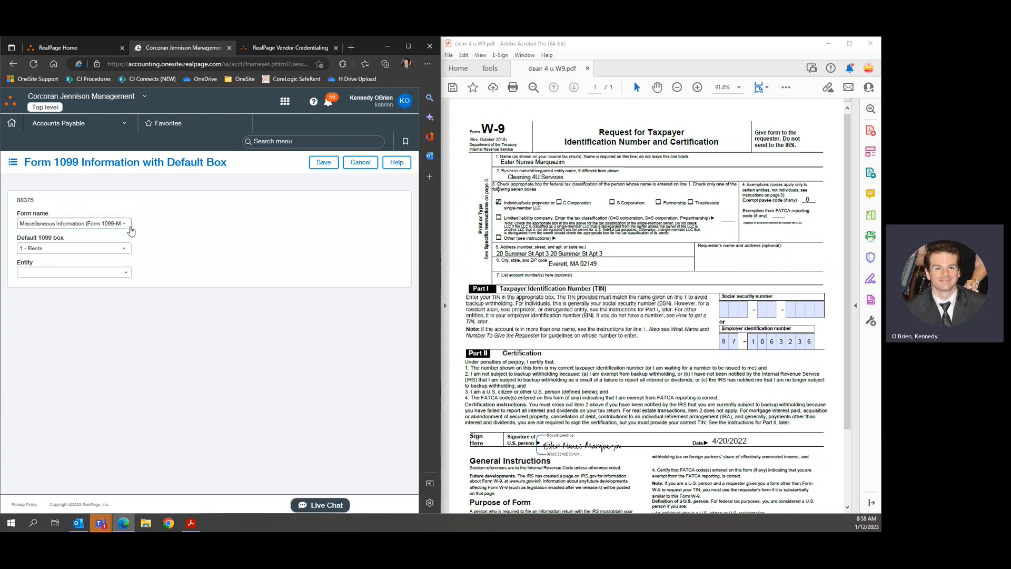
left_click(127, 252)
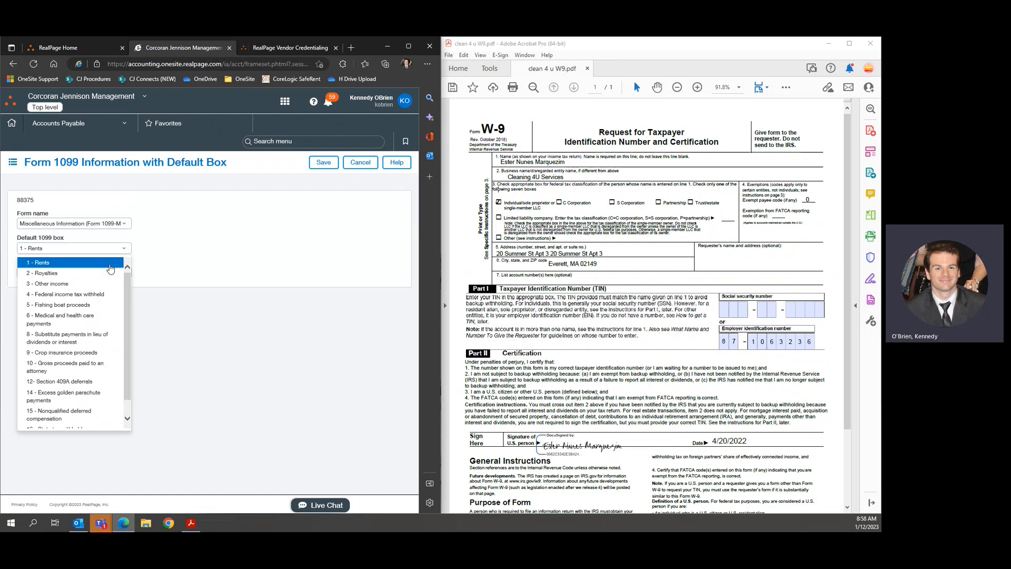
left_click(36, 285)
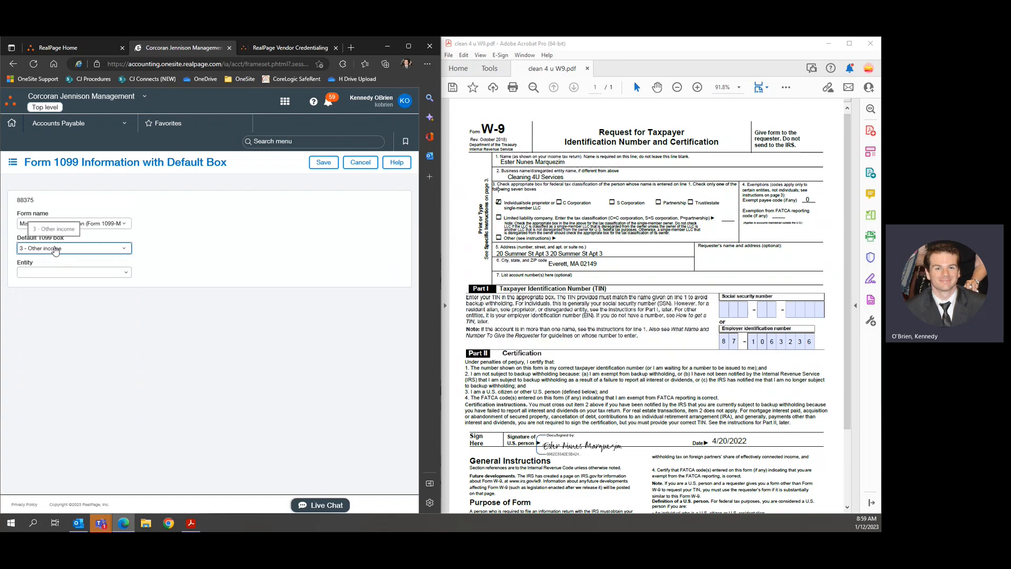
left_click(124, 251)
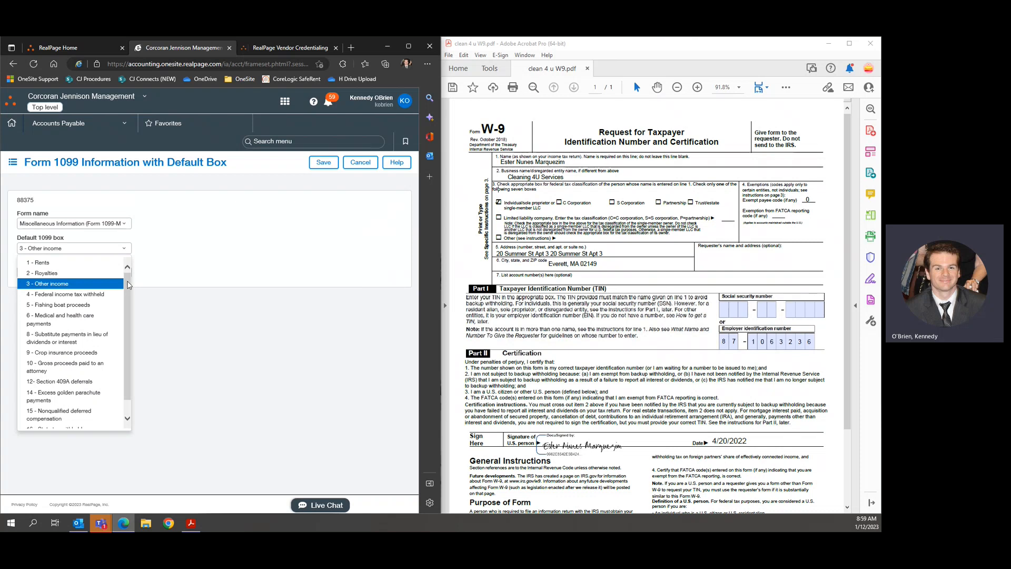
Try default box 10 - Gross proceeds paid to an attorney, then return to 3 - Other income.
left_click_drag(128, 285, 131, 296)
scroll(132, 297, "down", 1)
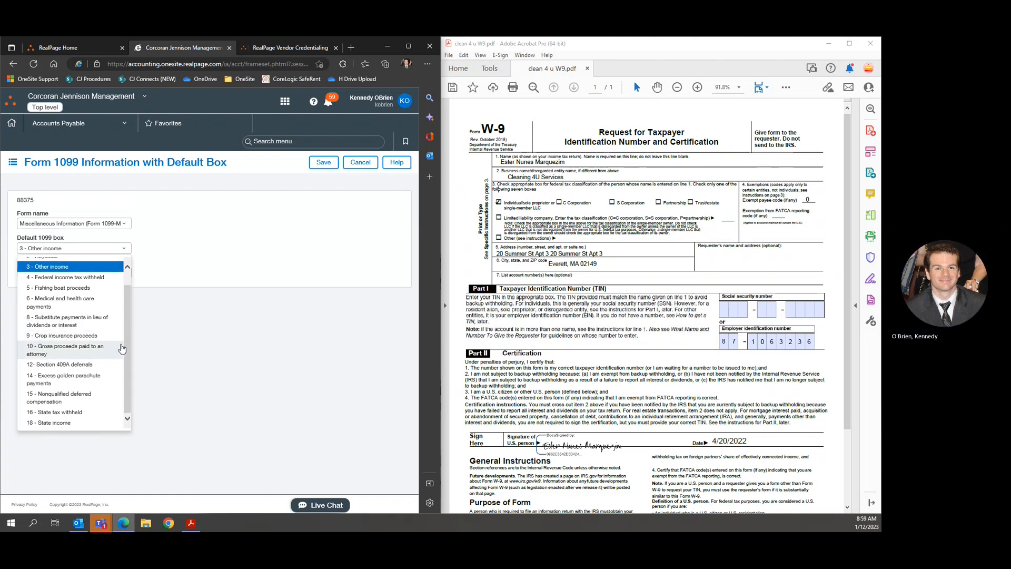
scroll(135, 320, "up", 1)
scroll(121, 329, "down", 1)
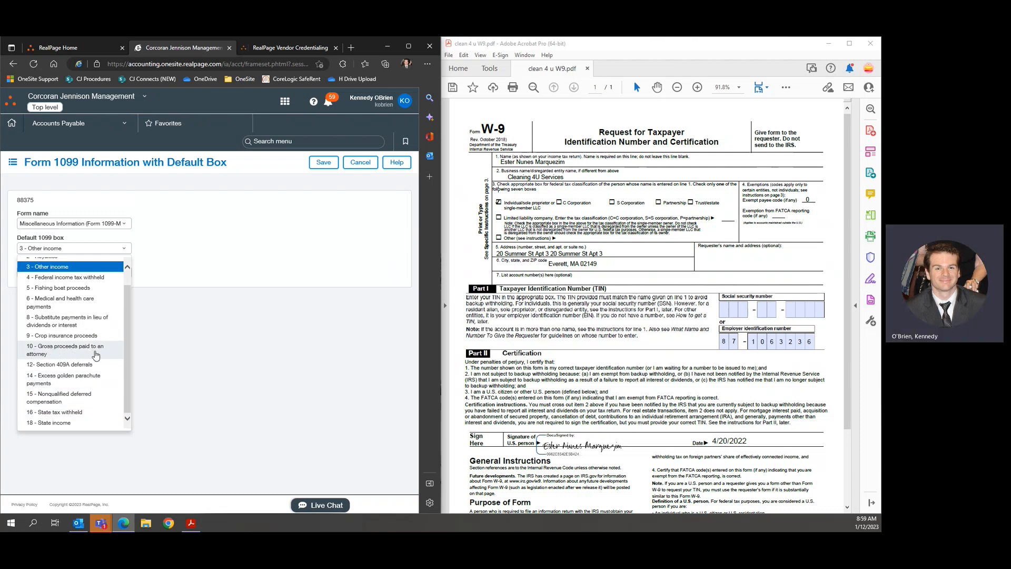
left_click(55, 351)
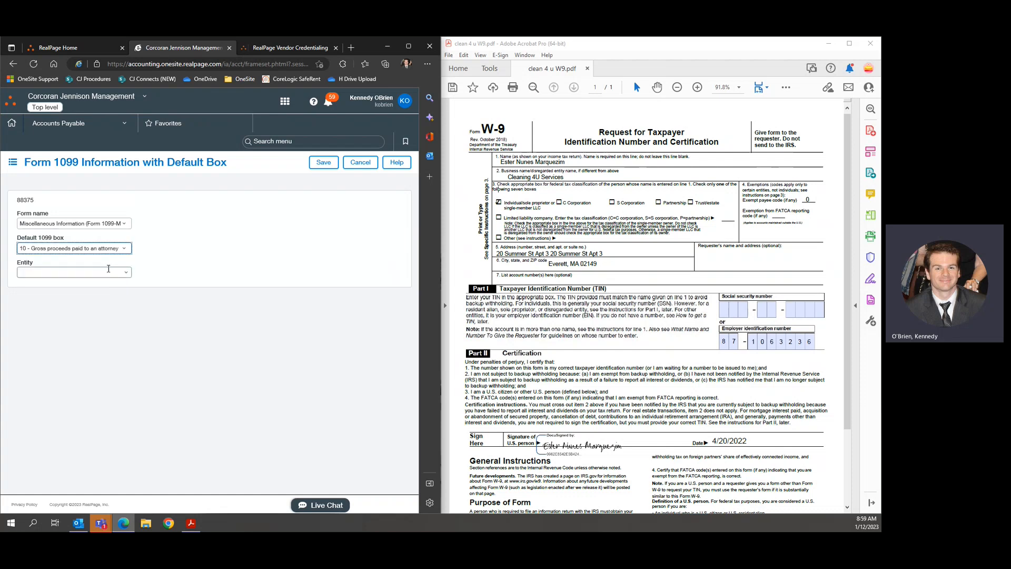
left_click(100, 248)
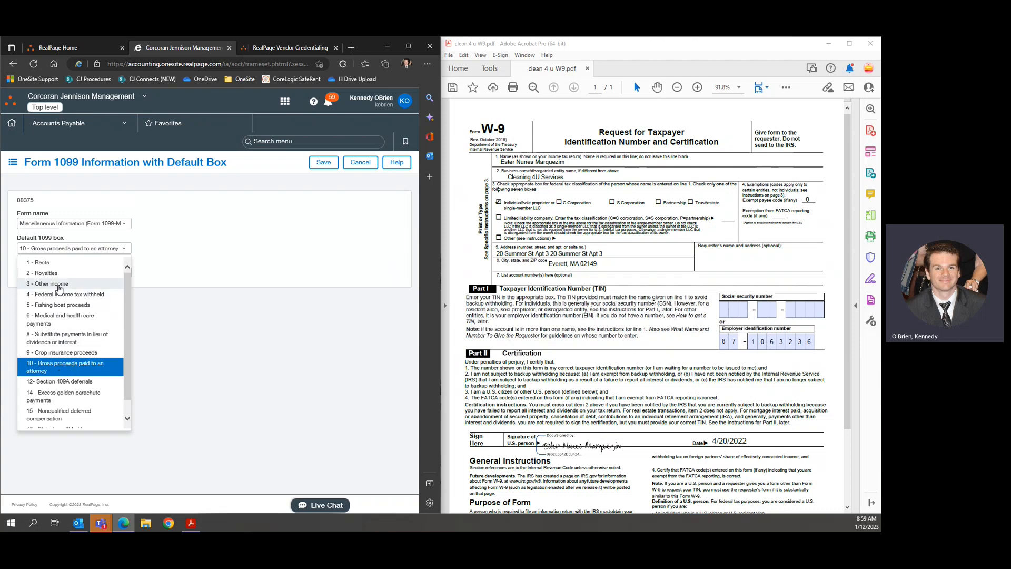
left_click(60, 284)
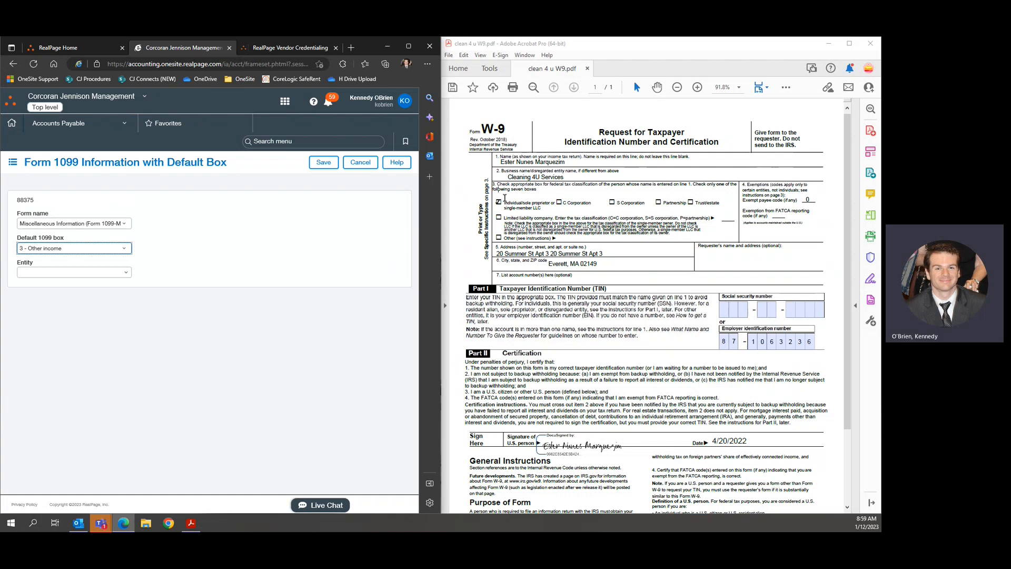
Change the form to Nonemployee Compensation (Form NEC), keep box 1 - Nonemployee compensation, and save.
left_click(74, 223)
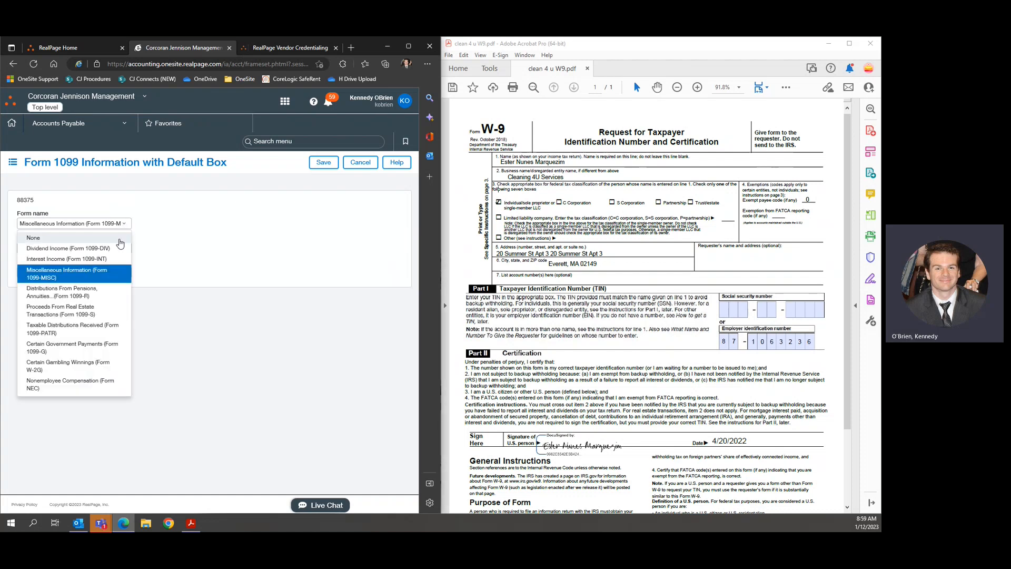
left_click(73, 384)
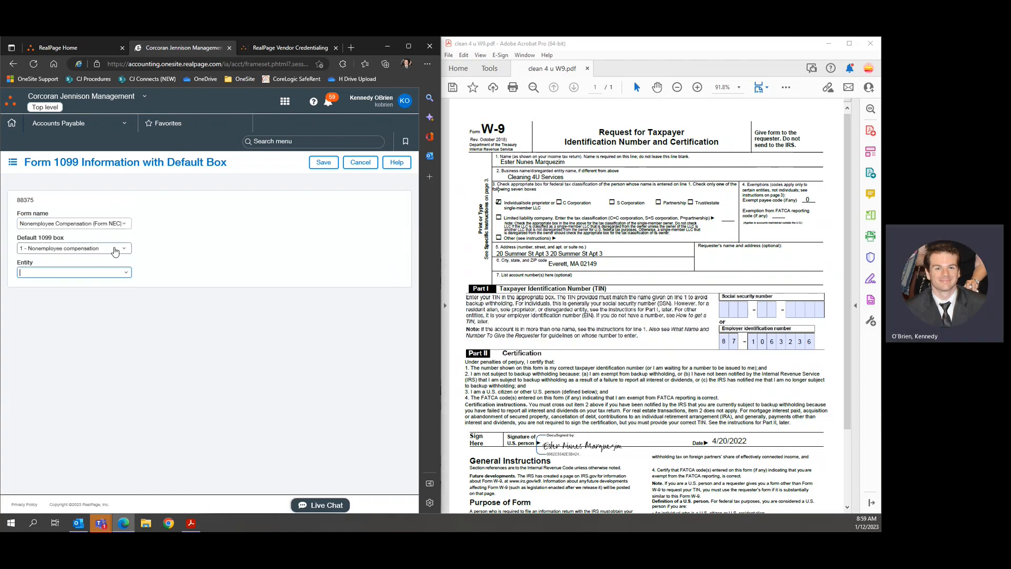
left_click(105, 254)
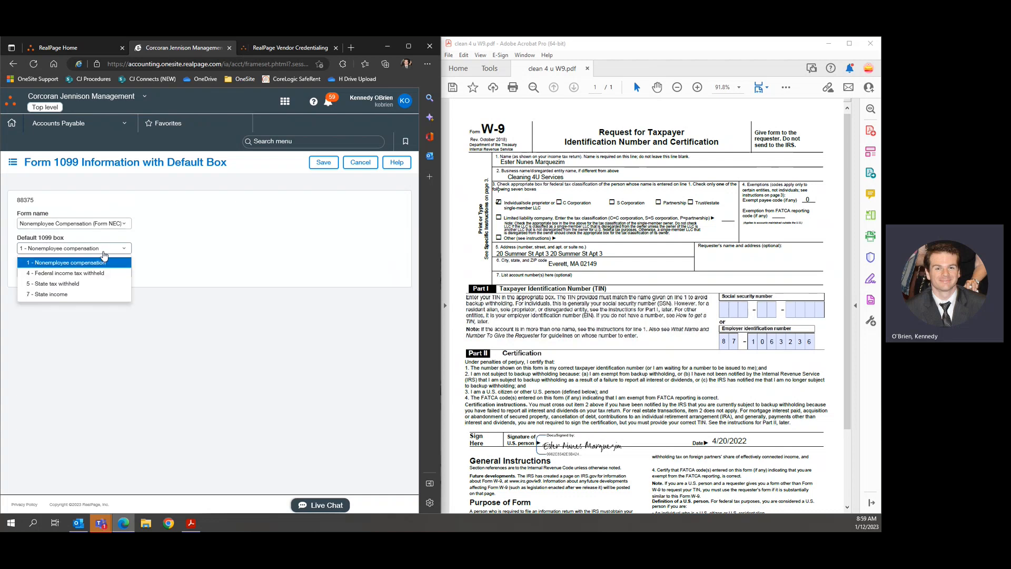
left_click(94, 251)
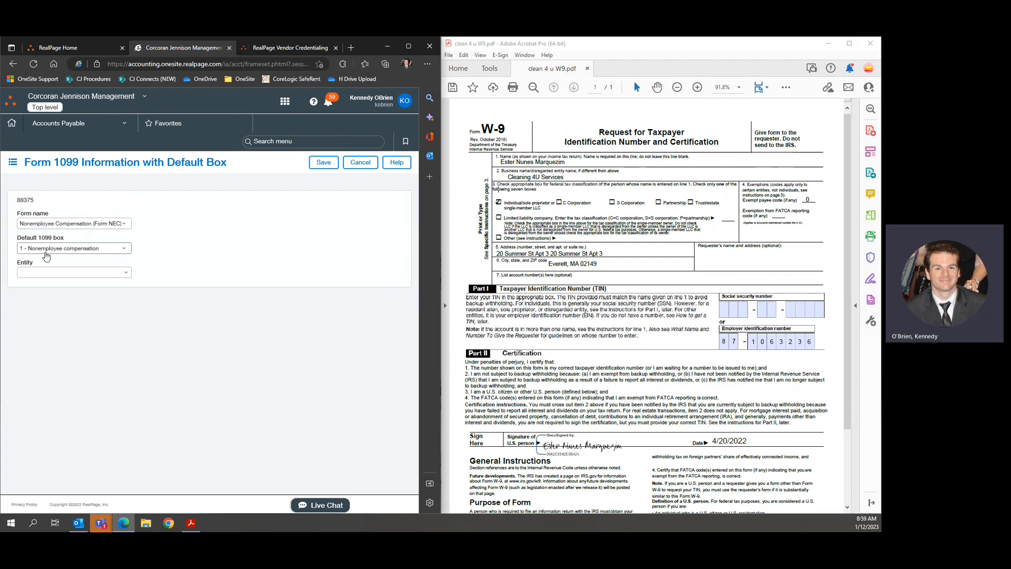
left_click(112, 251)
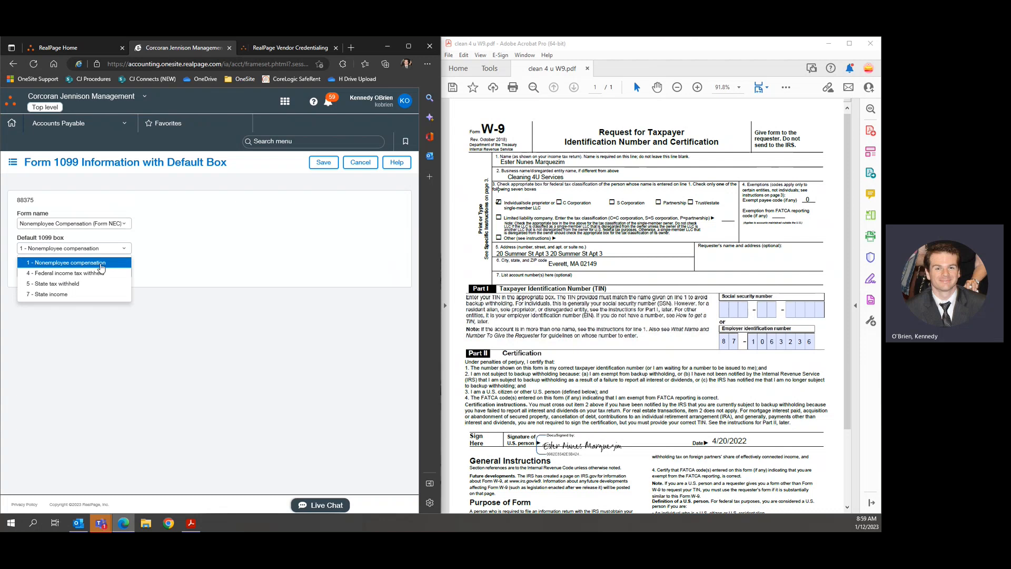
left_click(234, 256)
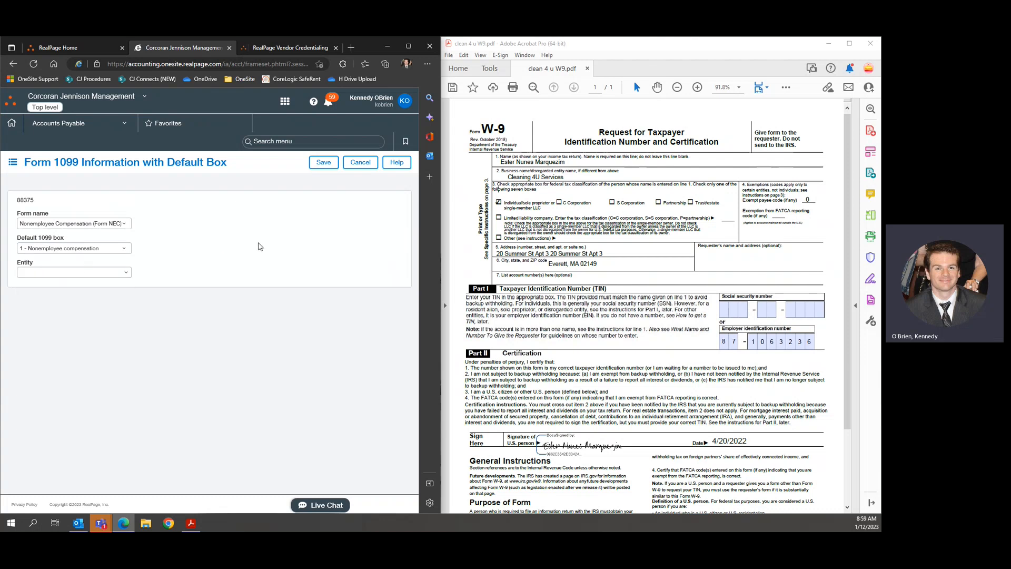
left_click(322, 164)
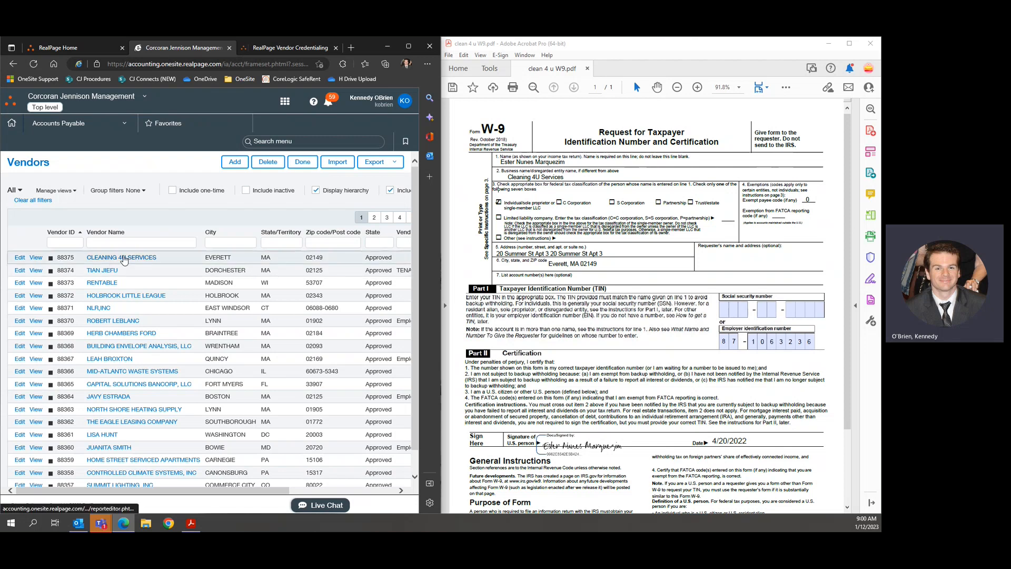
Finish with the Vendors list, close the old Vendor Credentialing tab, and relaunch it from the Unified Platform home.
left_click(304, 165)
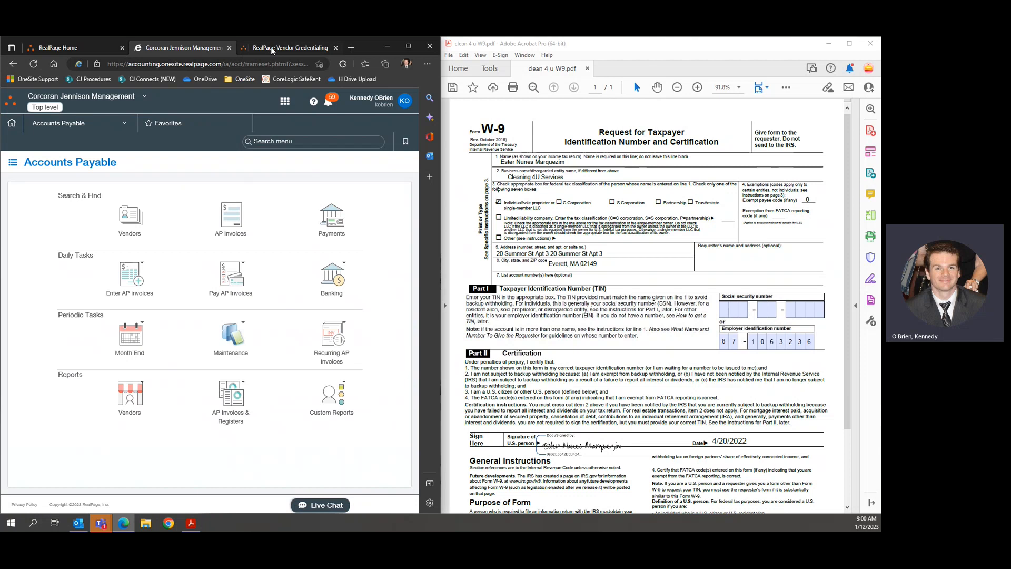
left_click(298, 49)
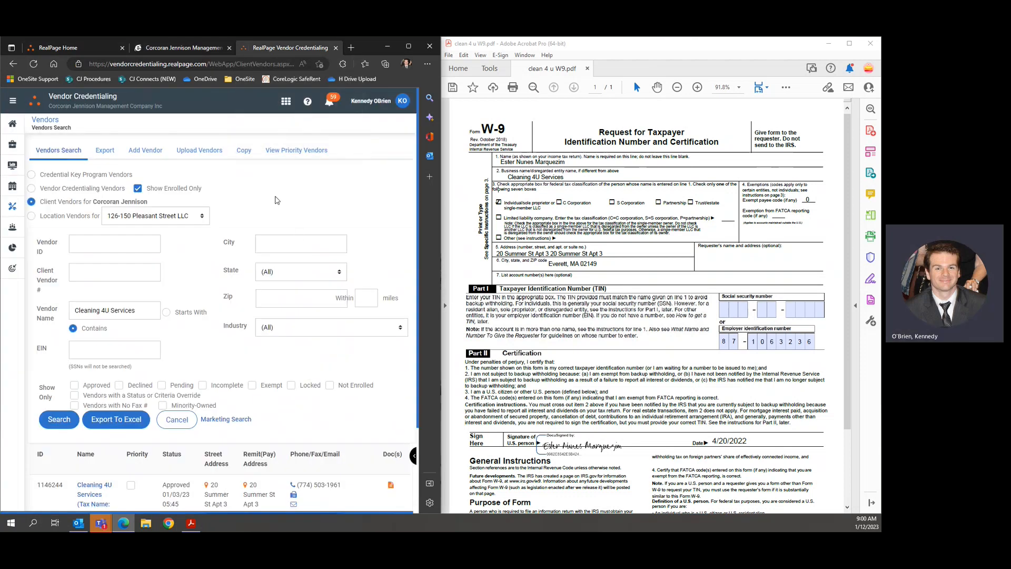
left_click(336, 48)
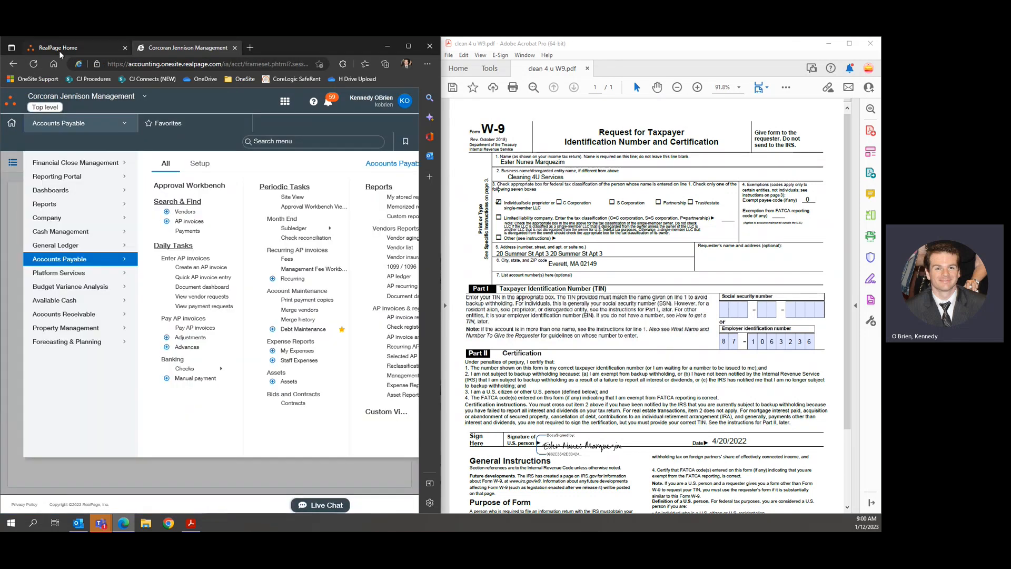
left_click(60, 51)
left_click(408, 46)
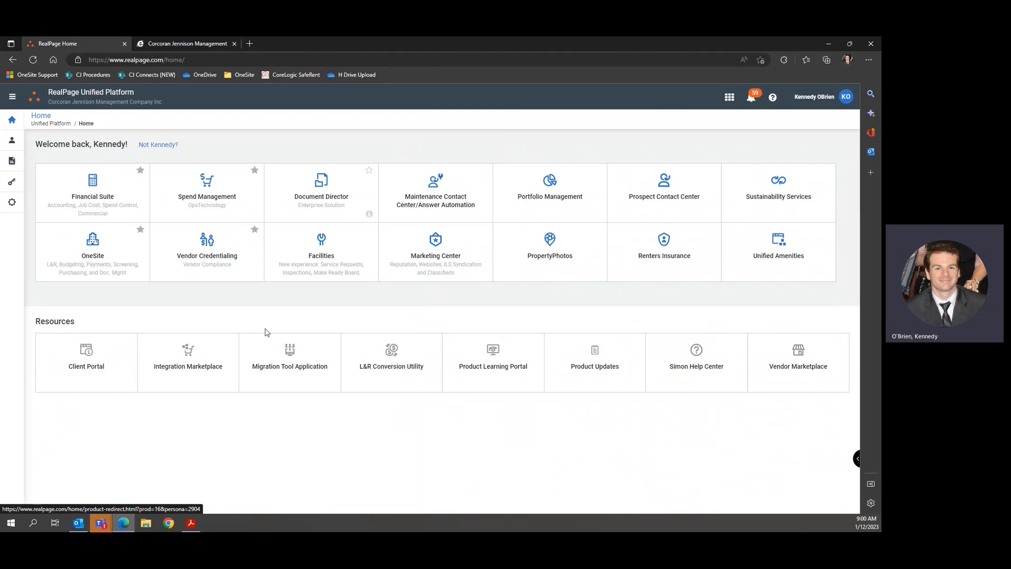
left_click(205, 249)
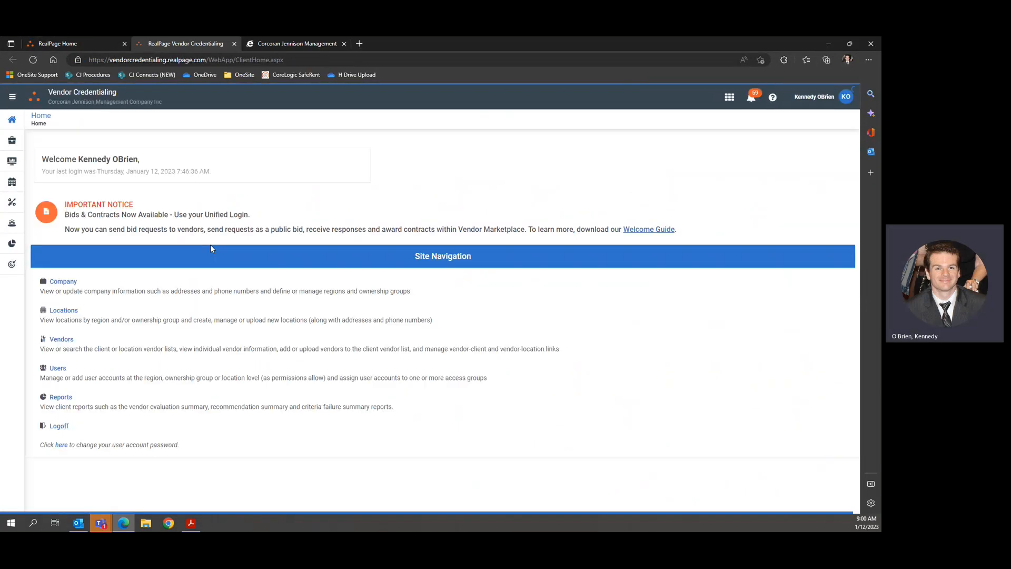
On the vendor search page, clear the prefilled vendor name and search for 'holbrook'.
mouse_move(12, 202)
left_click(48, 224)
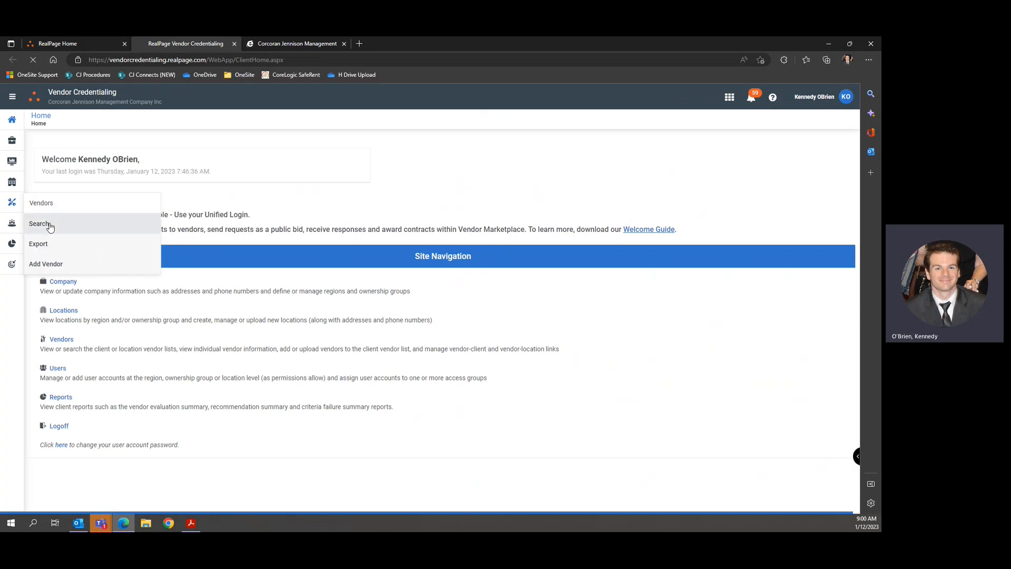
double_click(177, 257)
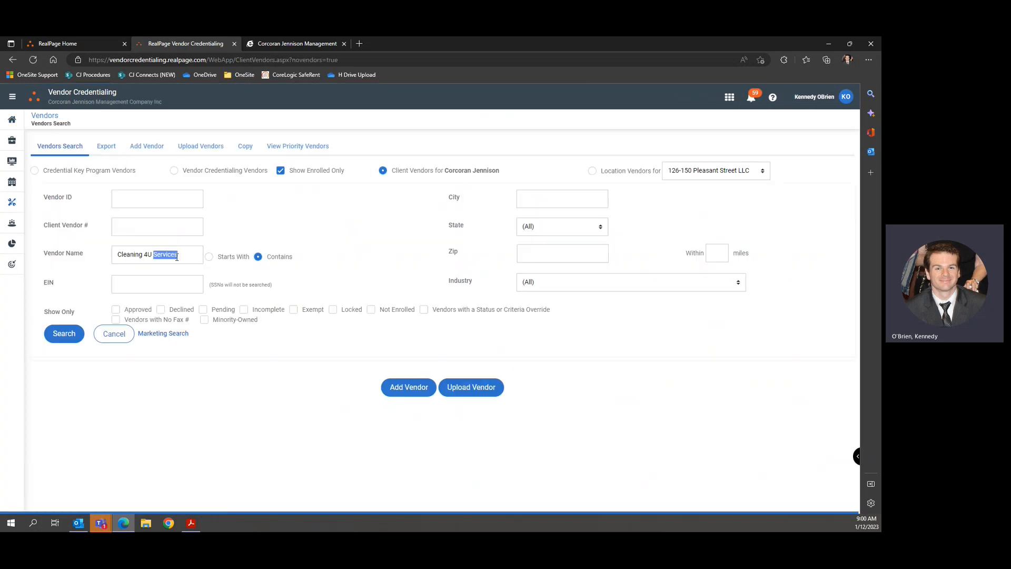
key("ctrl+a")
key("BackSpace")
left_click(156, 252)
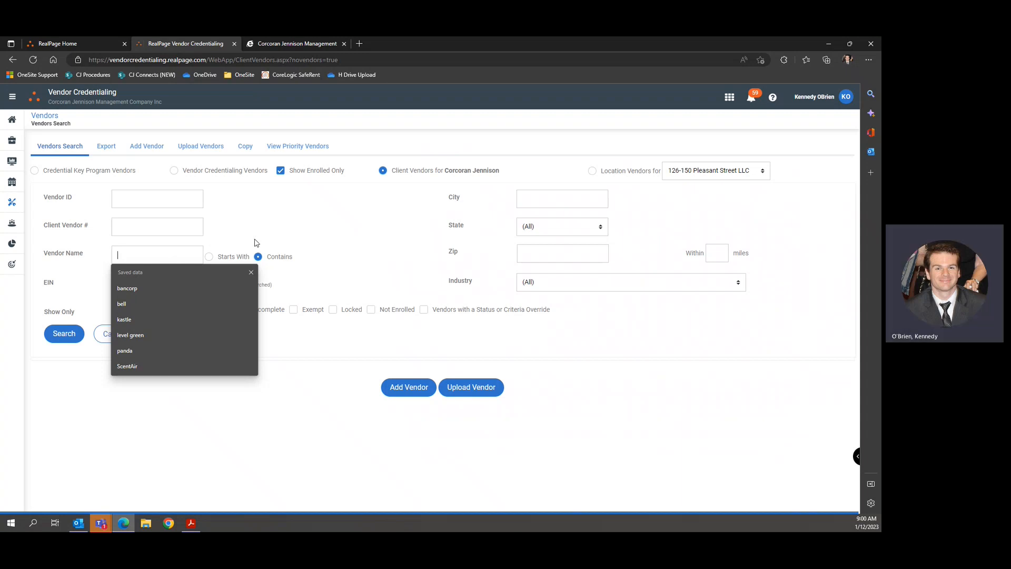
type("holbrook")
key("Return")
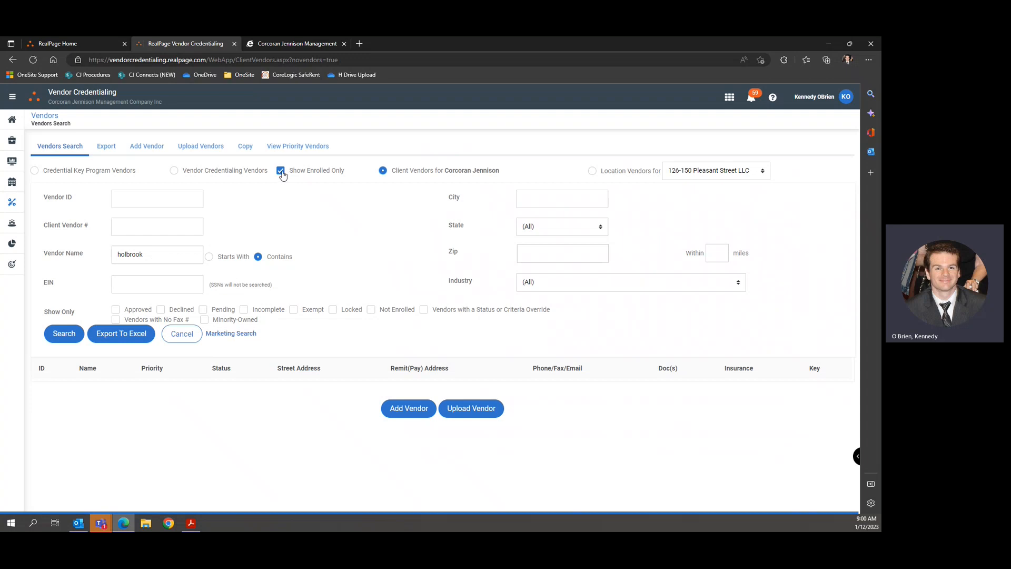
Untick Show Enrolled Only and search 'holbrook little', confirming no matching vendor exists.
left_click(280, 172)
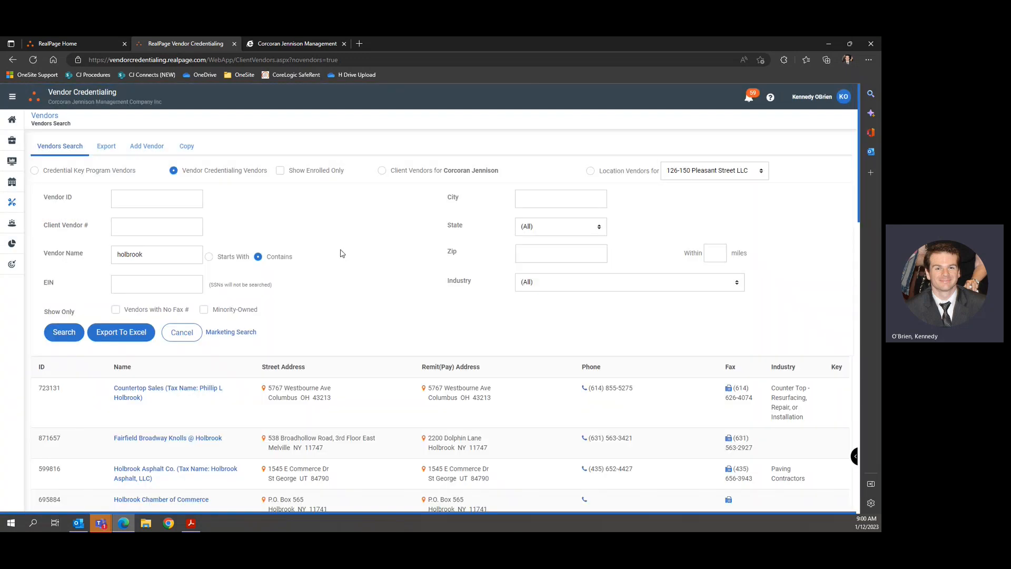
scroll(178, 412, "down", 1)
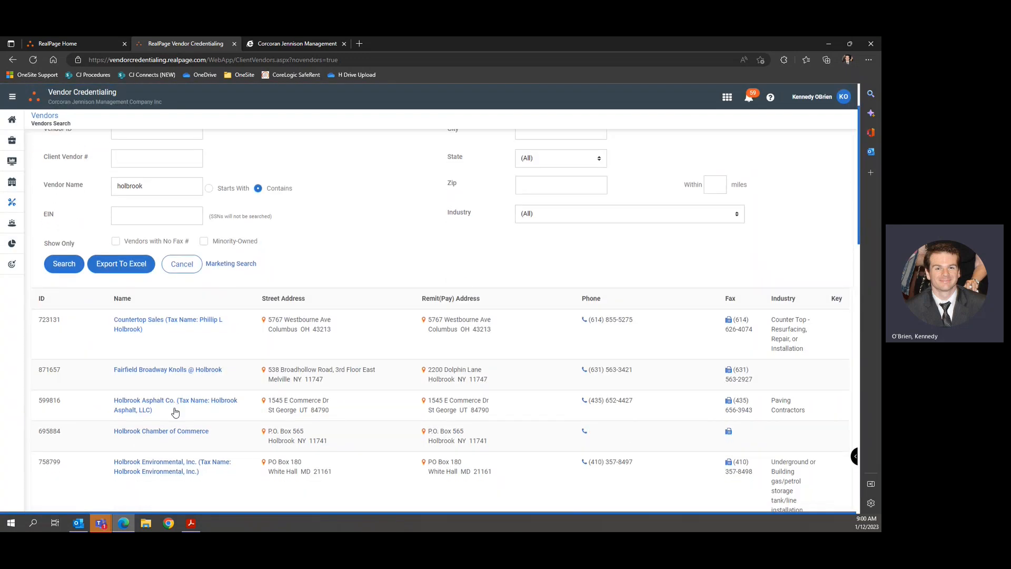
scroll(176, 410, "down", 10)
scroll(176, 410, "up", 12)
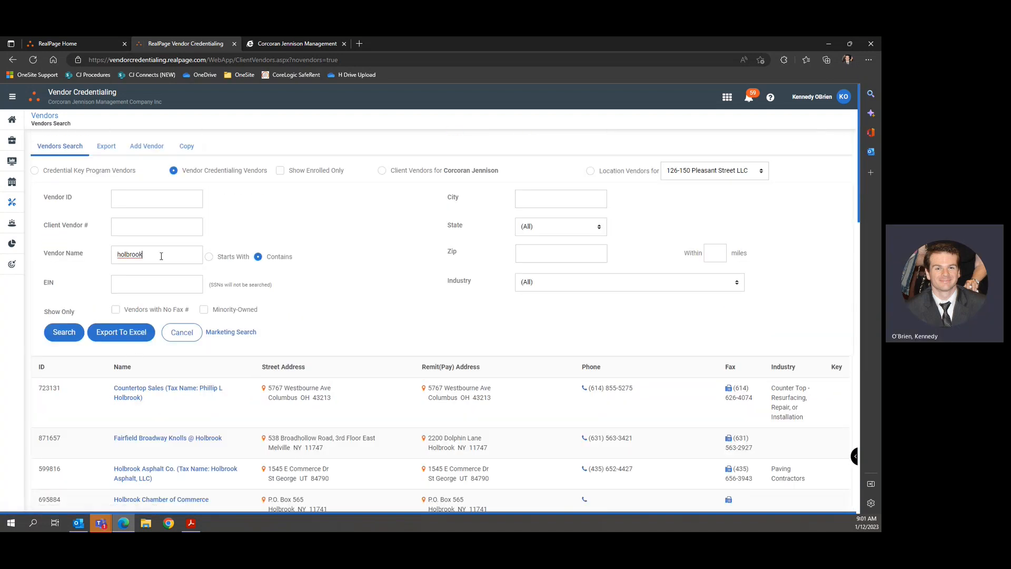
type("le")
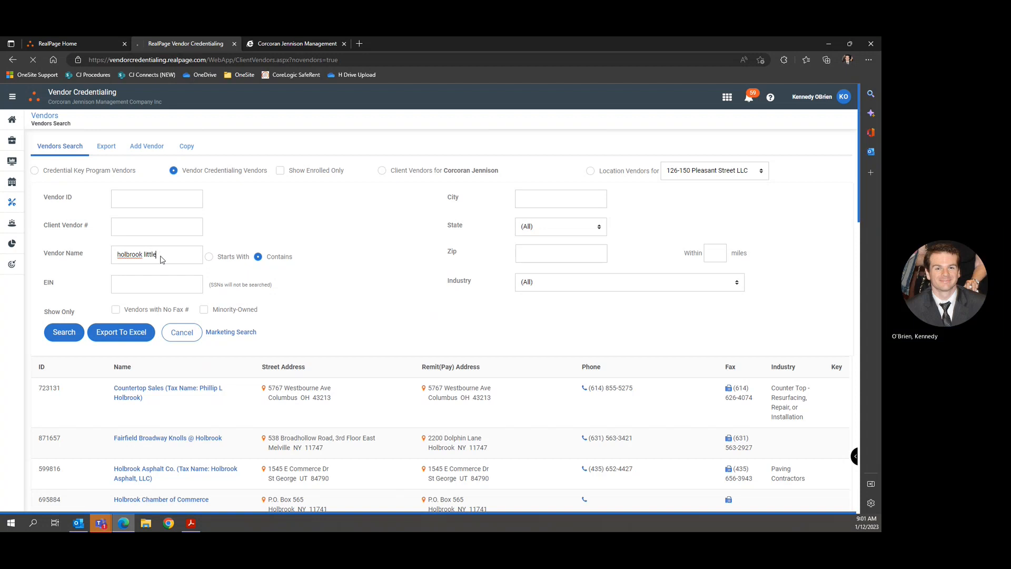
key("Return")
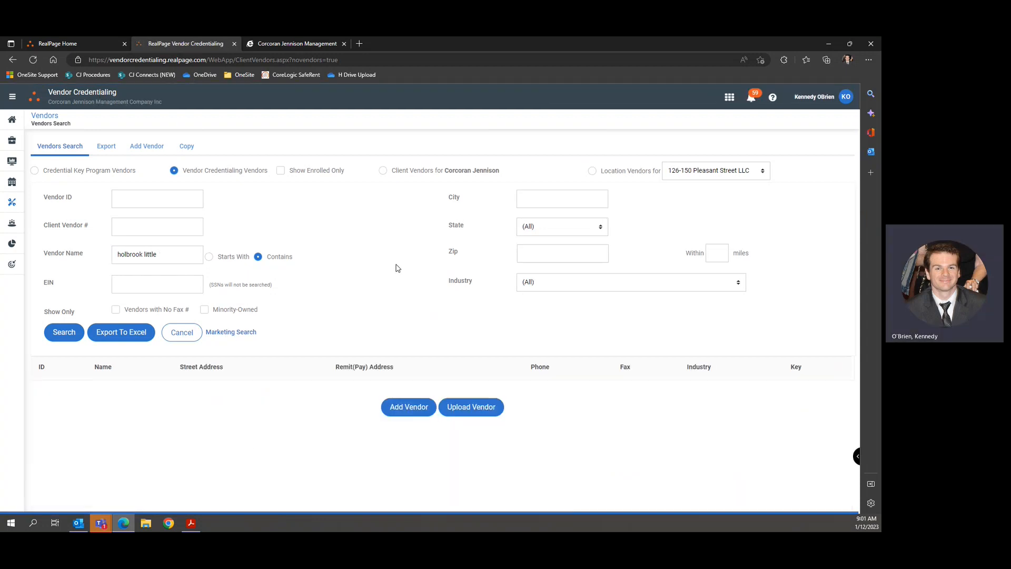
double_click(166, 256)
left_click(167, 256)
left_click(278, 238)
triple_click(173, 260)
left_click(267, 222)
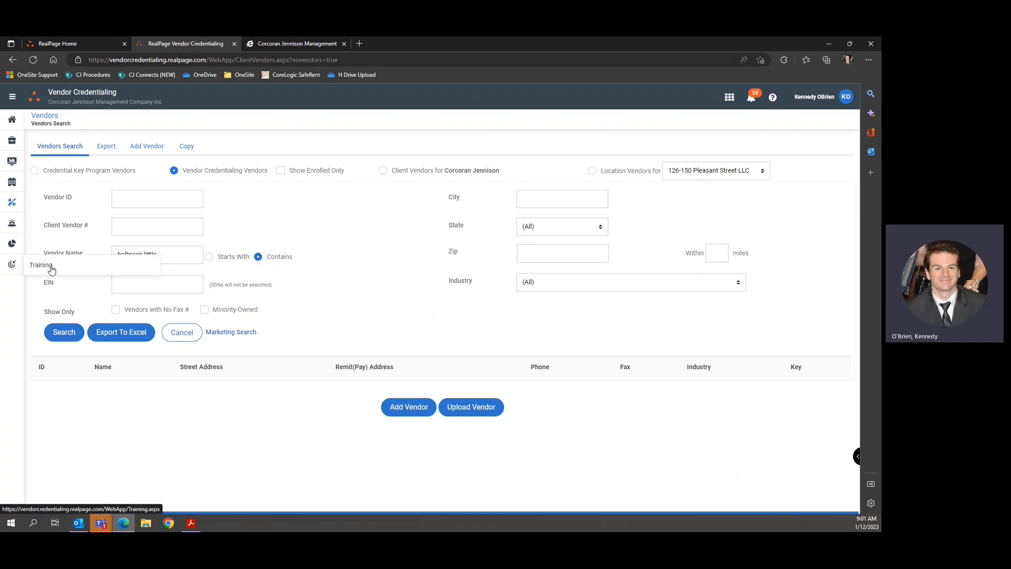
left_click(51, 269)
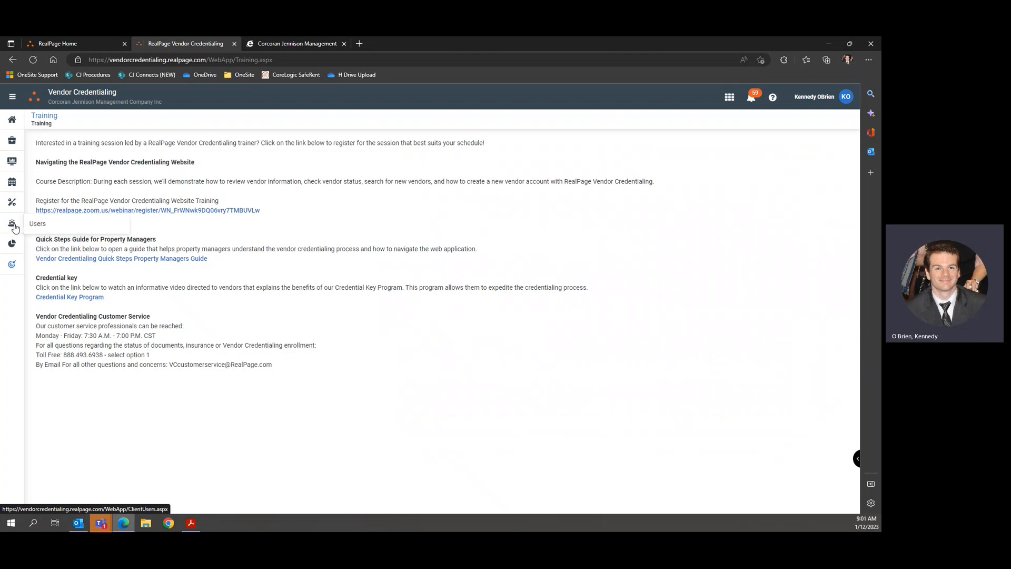
mouse_move(12, 204)
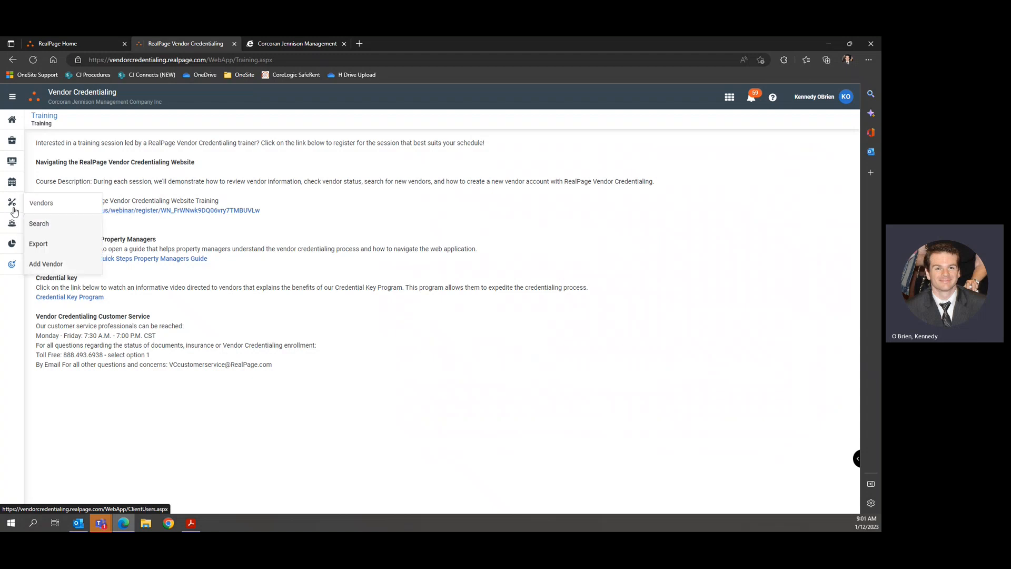
left_click(37, 222)
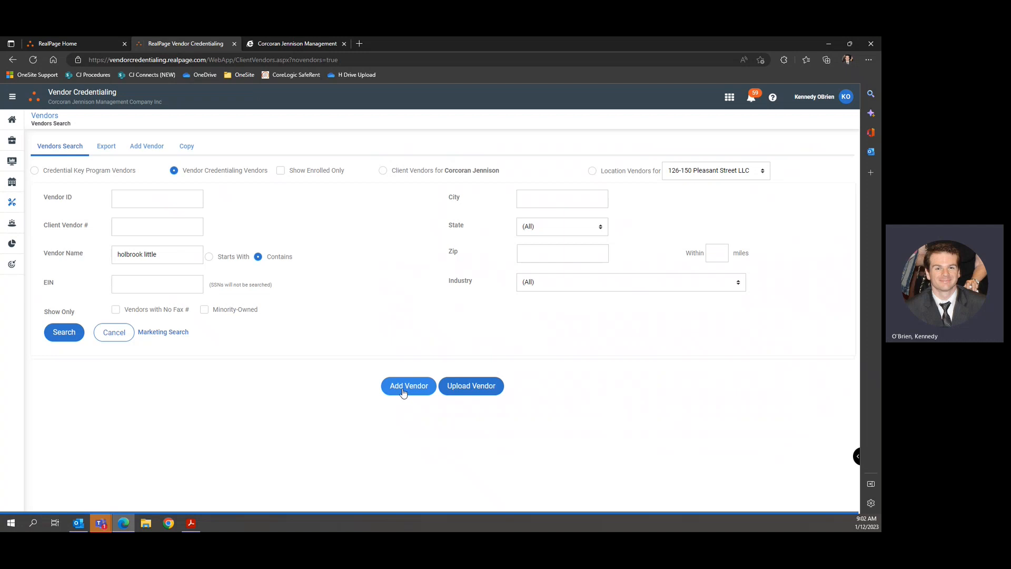
Start a new vendor and enter 'Holbrook Little League' as the Vendor Name, moving on to Tax Name.
left_click(147, 149)
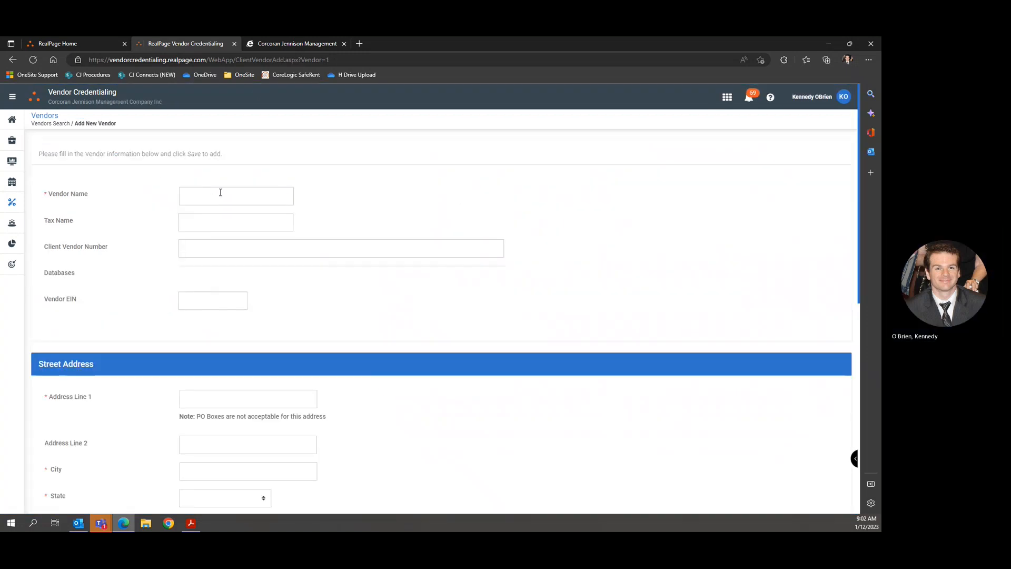
left_click(234, 199)
type("Ho")
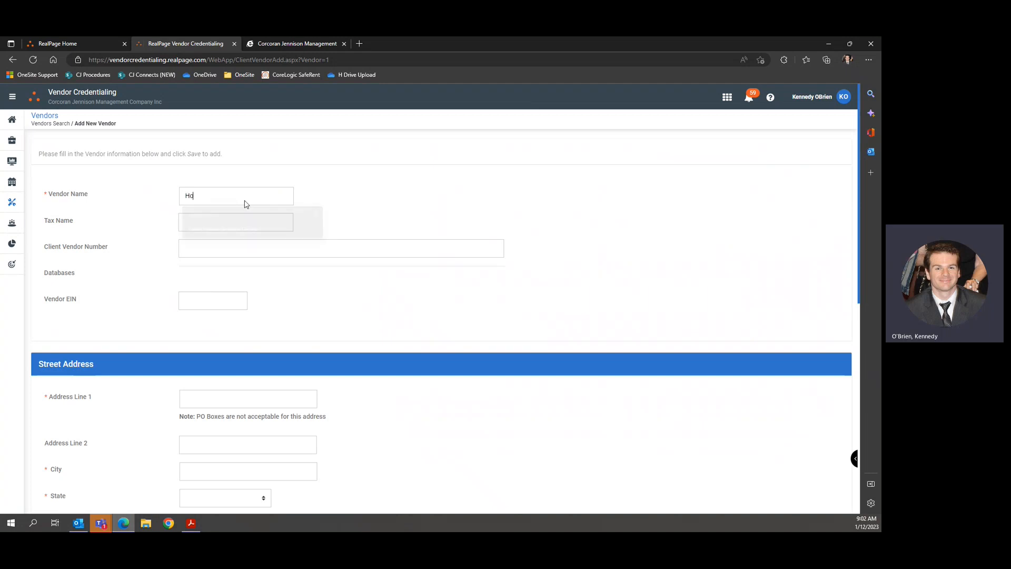
type("lbrook Litt")
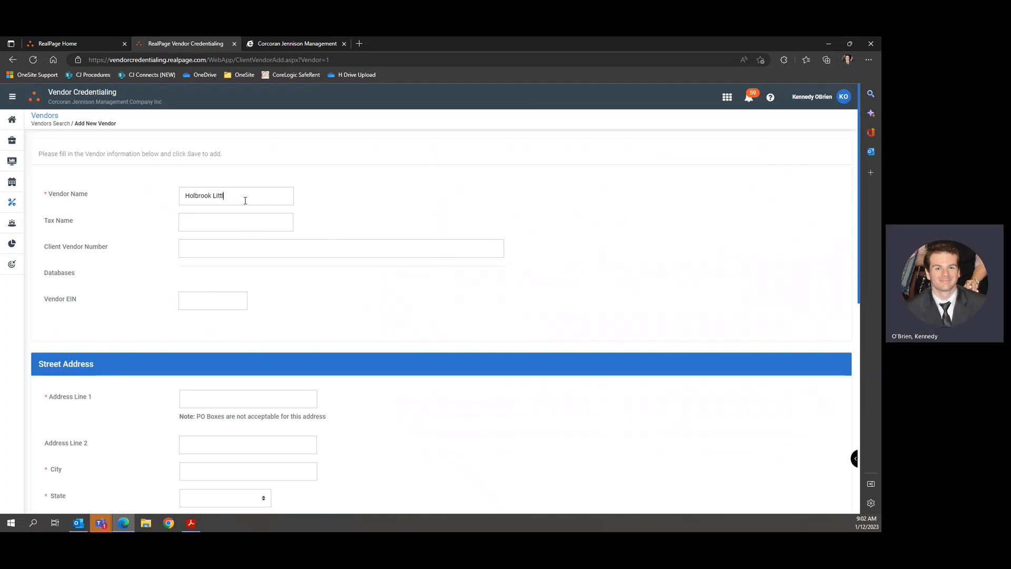
type("le League")
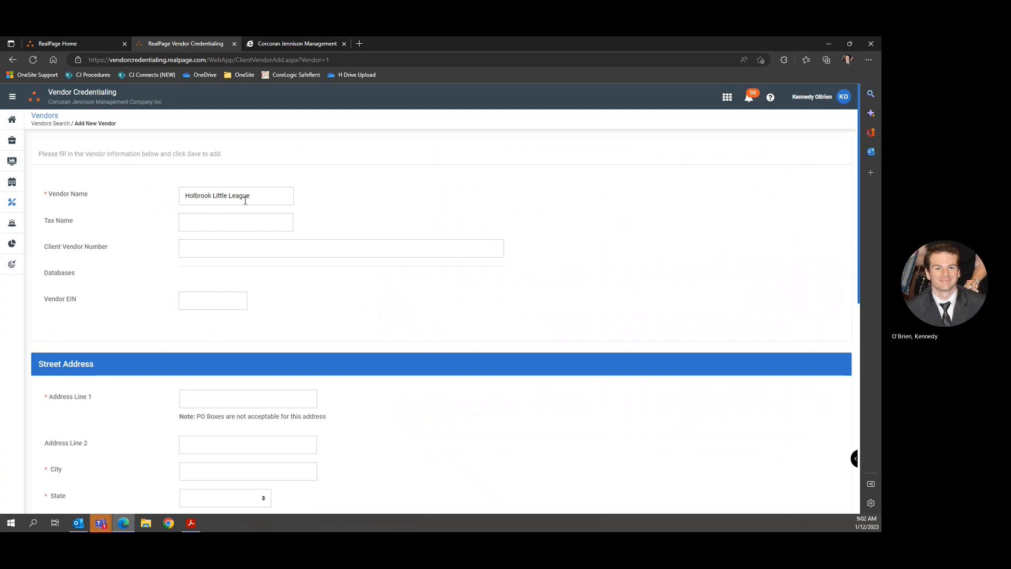
key("Tab")
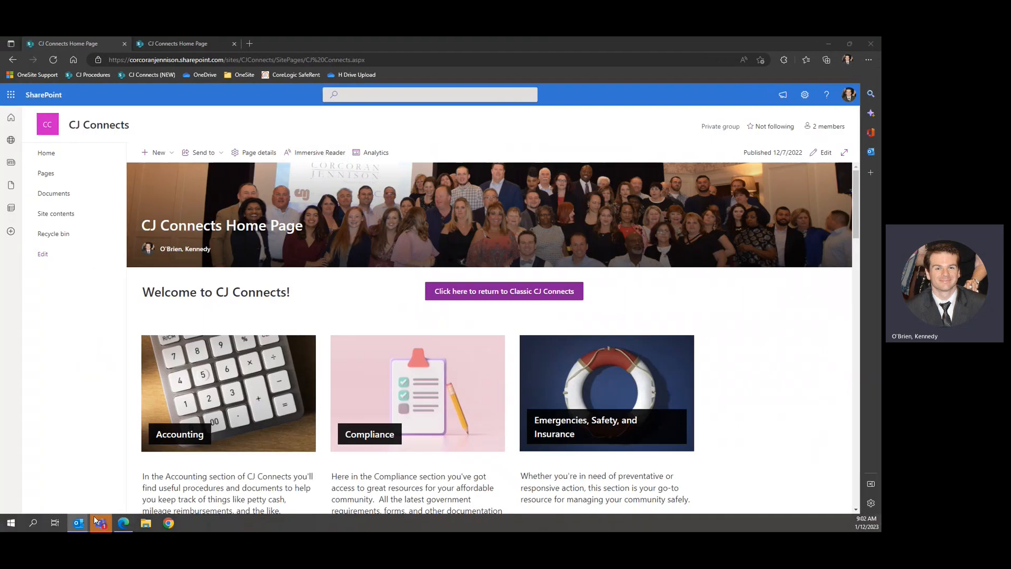
Maximize Outlook and search the mail for 'little league' emails.
mouse_move(80, 529)
left_click_drag(653, 51, 578, 39)
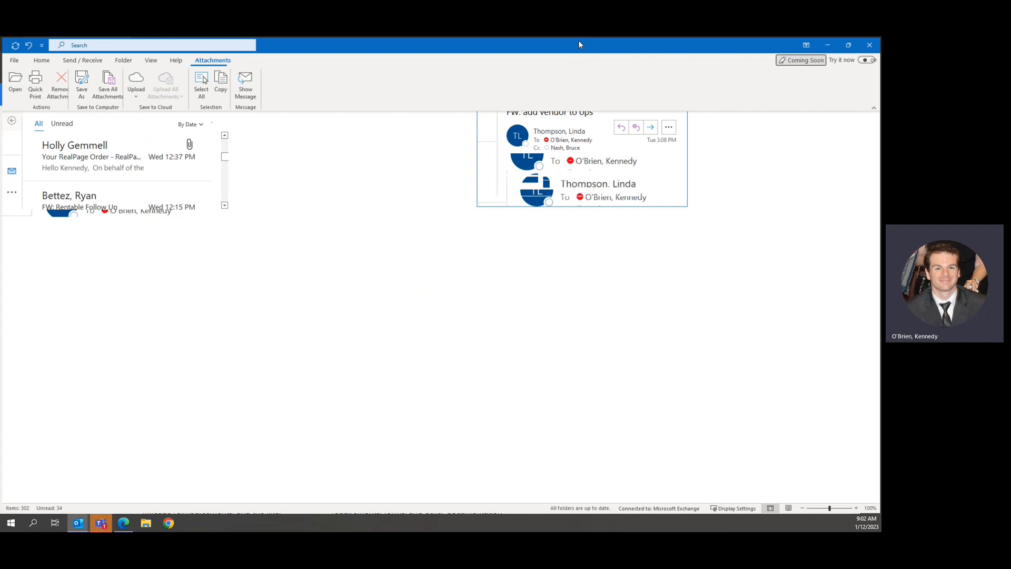
left_click(28, 159)
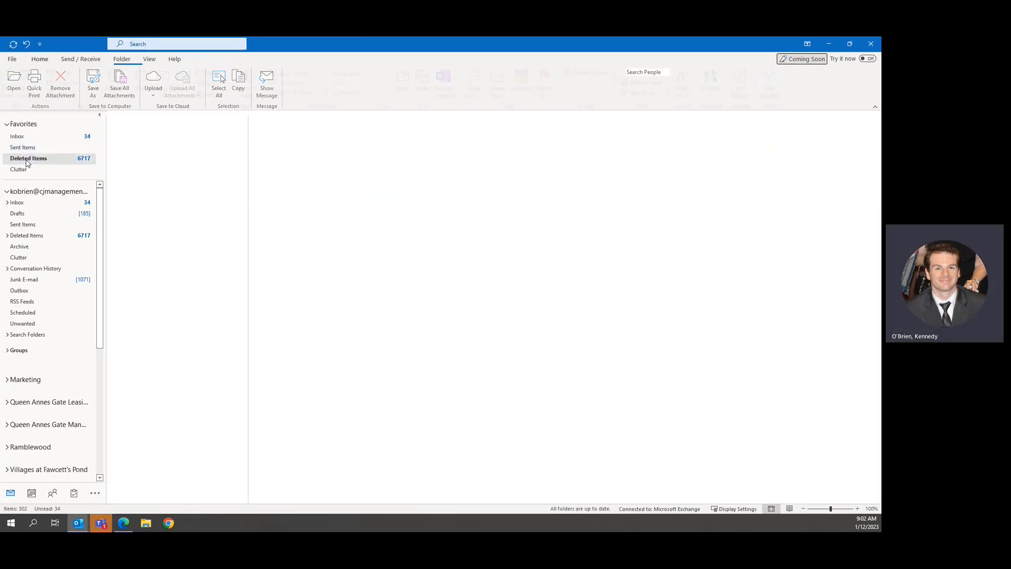
left_click(184, 45)
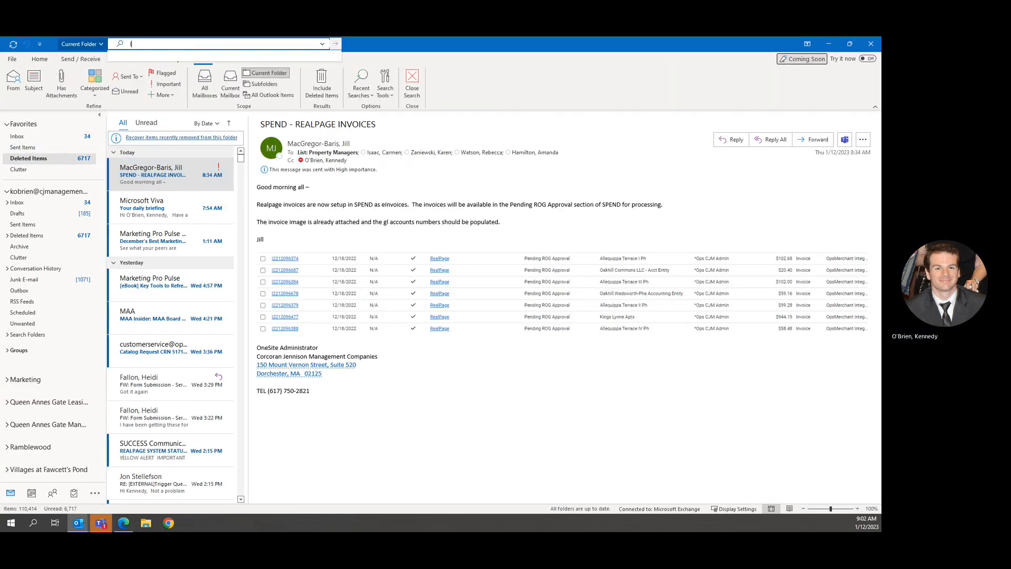
type("little leageu")
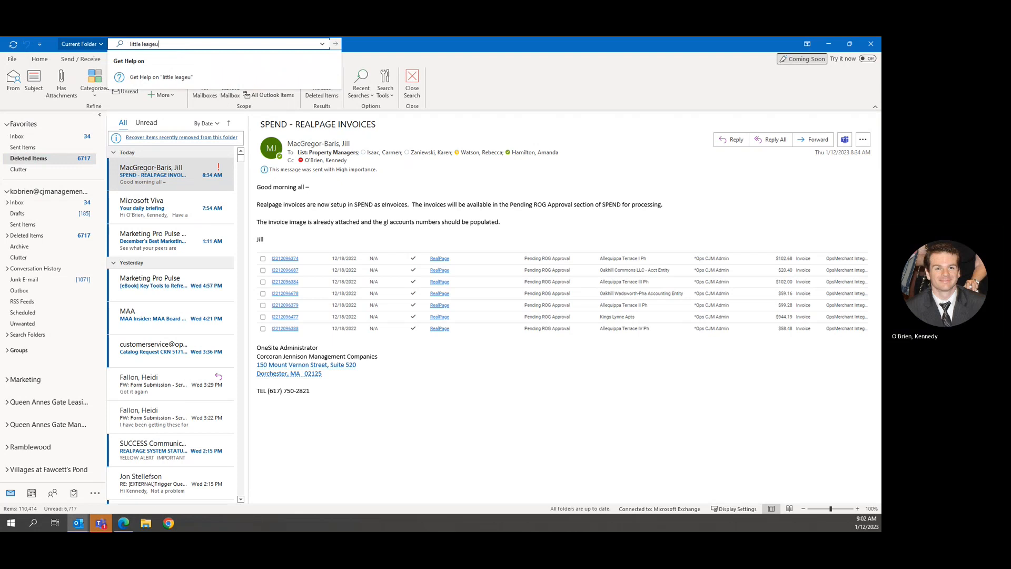
type("e")
key("Return")
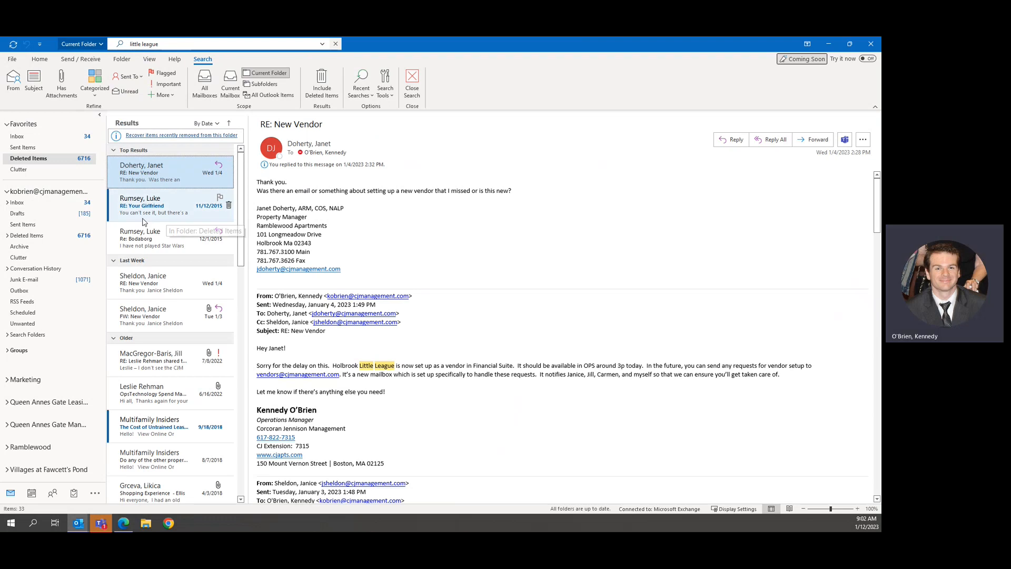
scroll(445, 294, "down", 10)
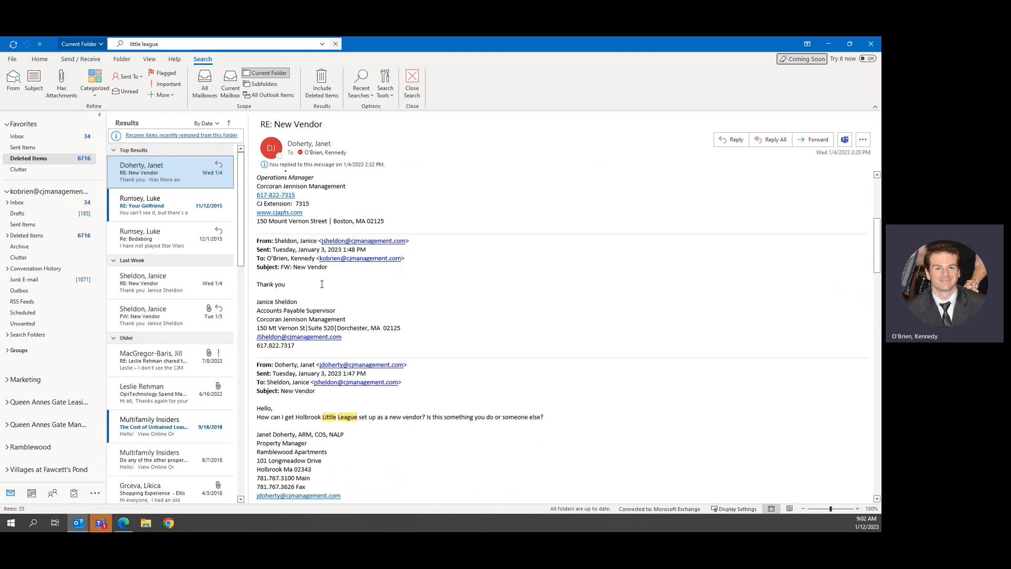
scroll(407, 355, "down", 12)
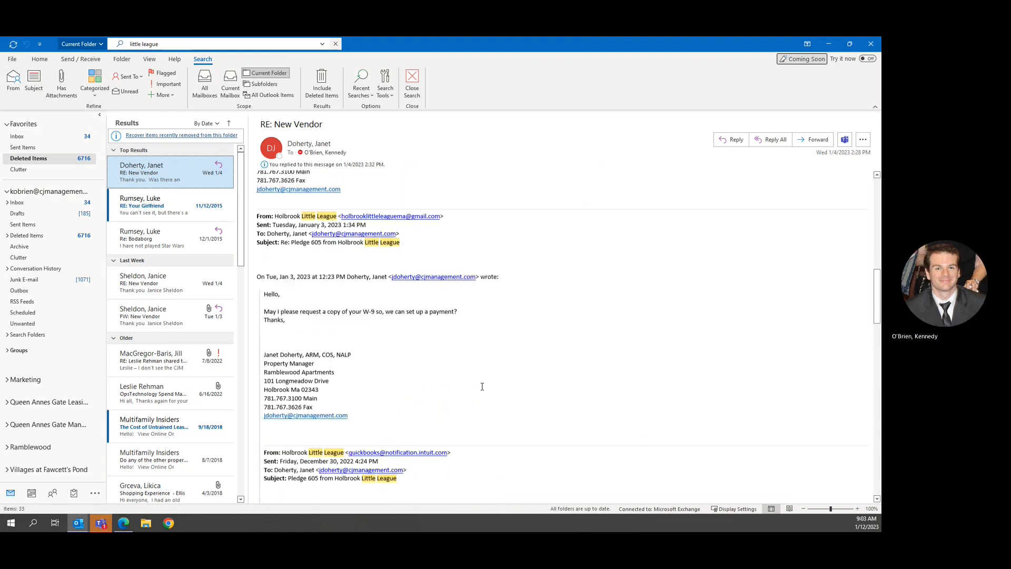
scroll(481, 379, "up", 5)
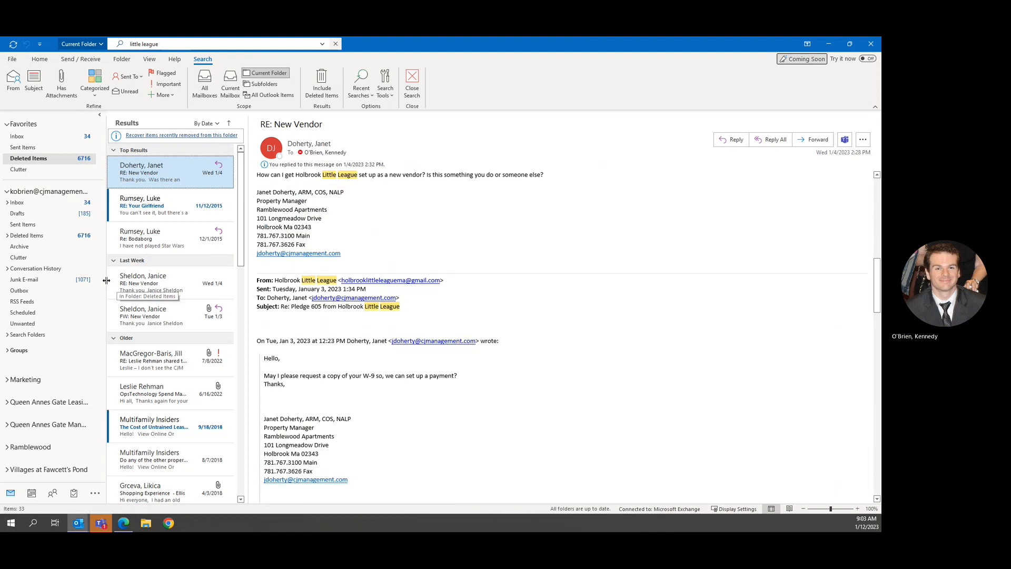
From the FW: New Vendor email, save HLL w9.pdf to the Desktop as 'W9 - Holbrook Little League'.
left_click(168, 315)
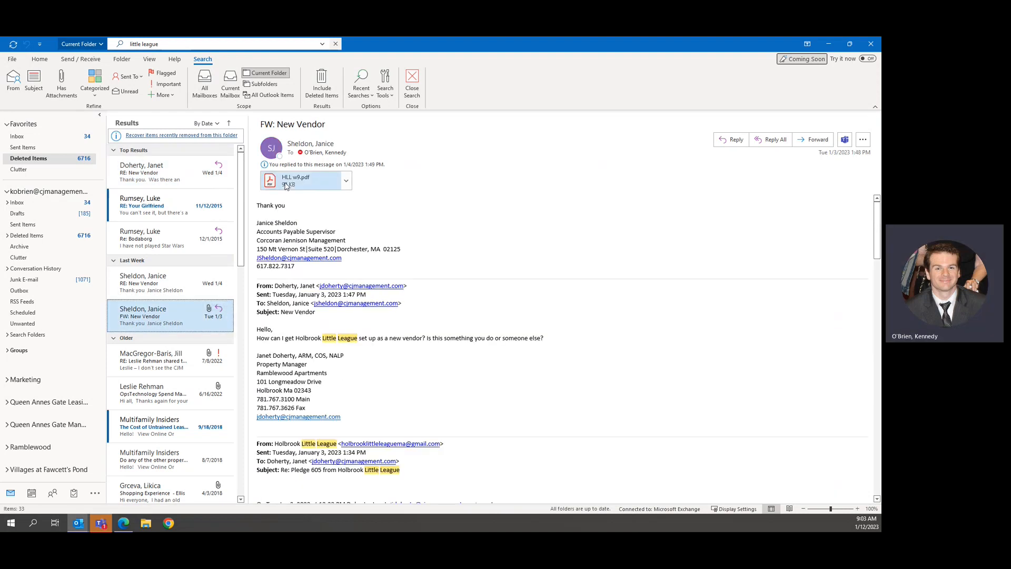
right_click(287, 185)
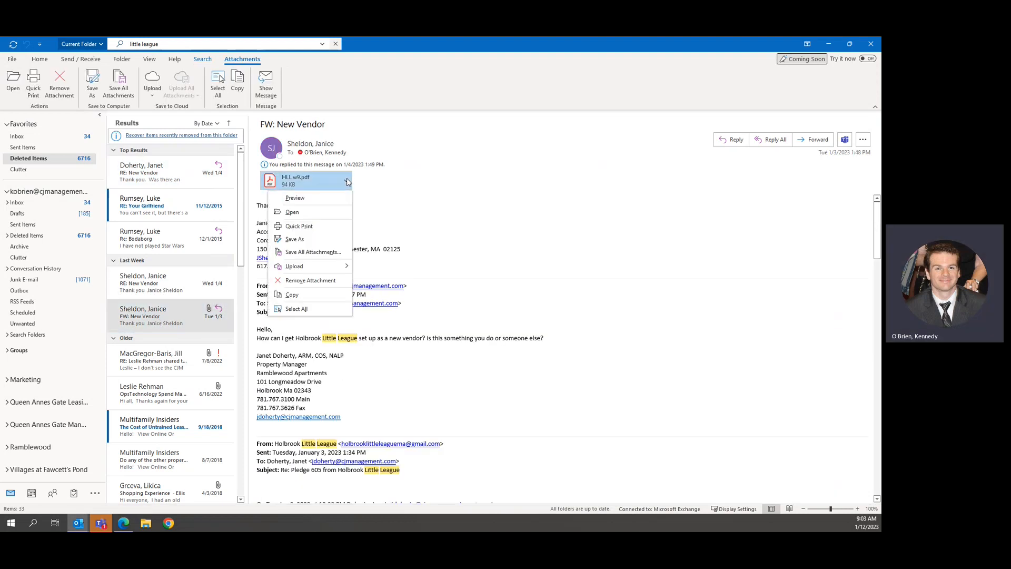
left_click(325, 244)
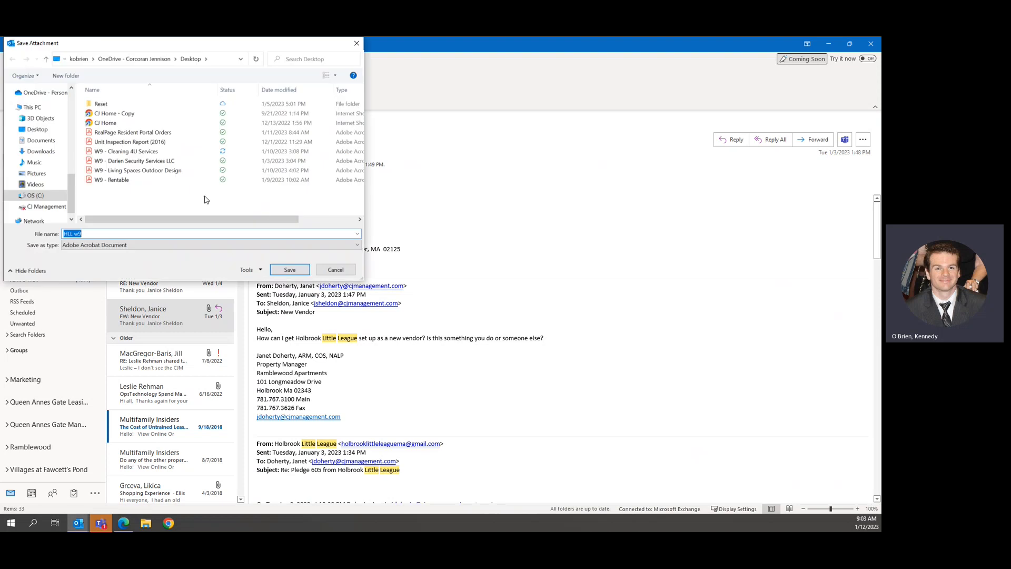
left_click(132, 180)
double_click(106, 234)
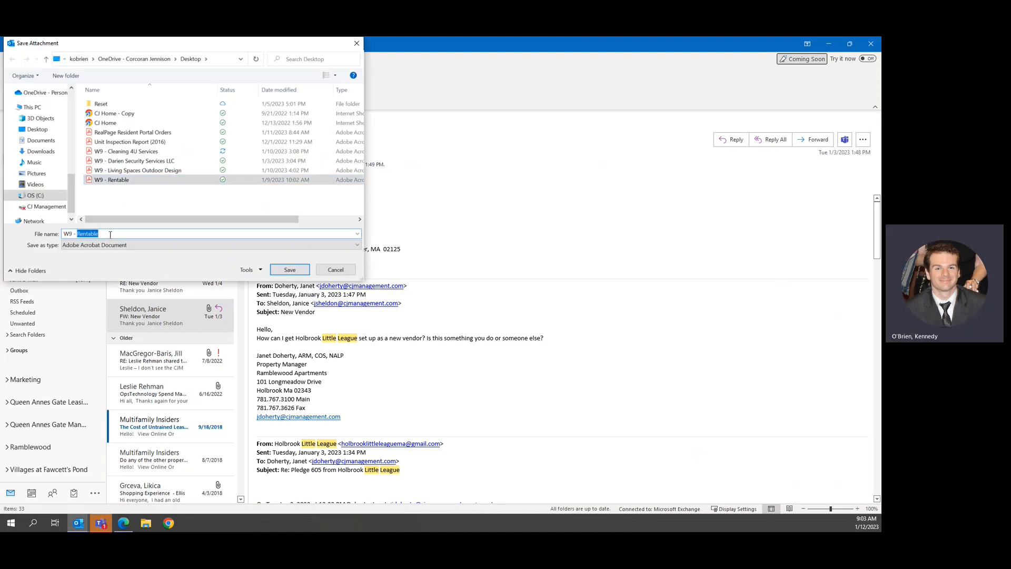
type("Hol")
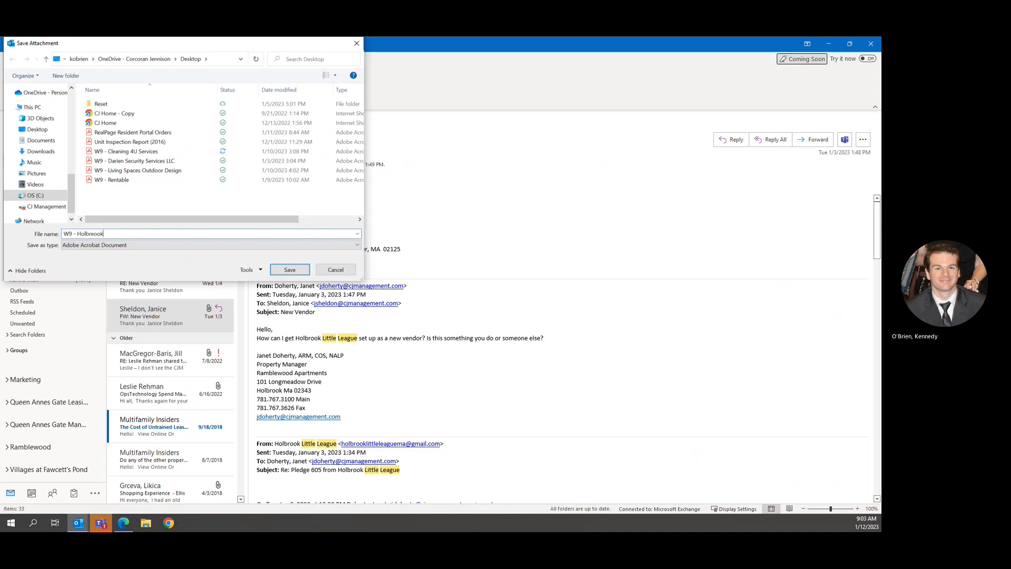
type("brook")
left_click(290, 270)
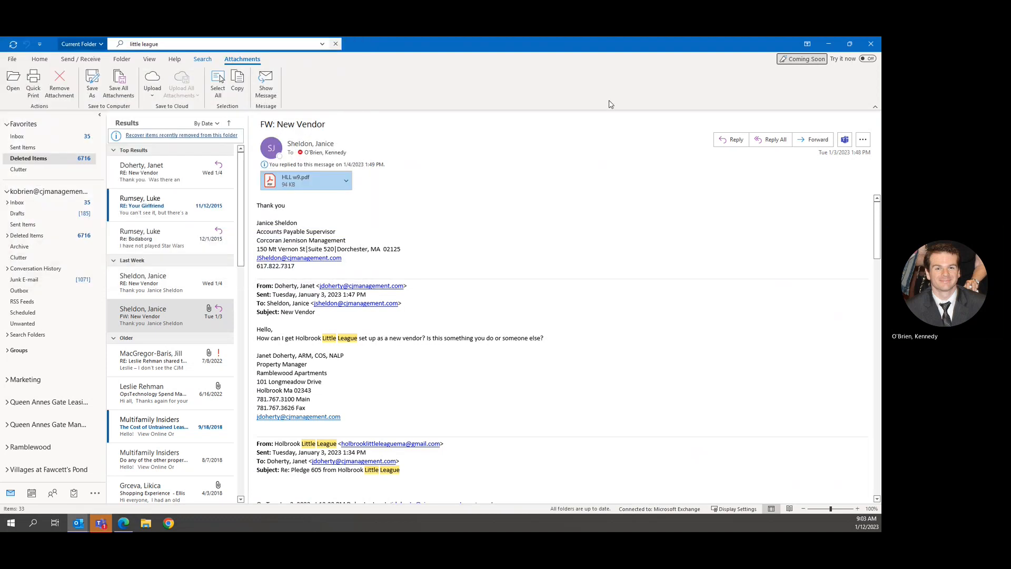
Open the 'W9 - Holbrook Little League' PDF from the Desktop in File Explorer.
key("alt+Tab")
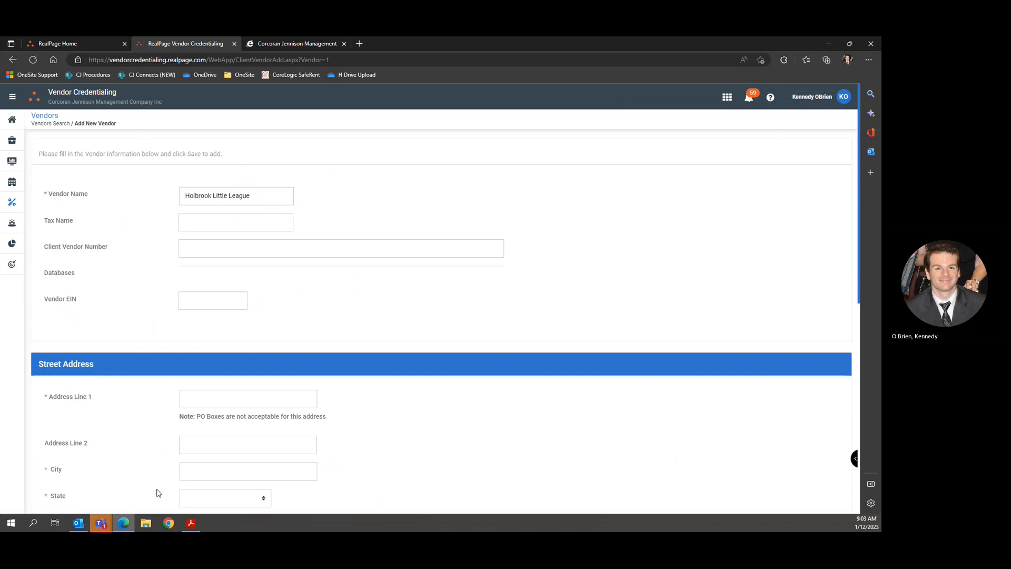
left_click(146, 523)
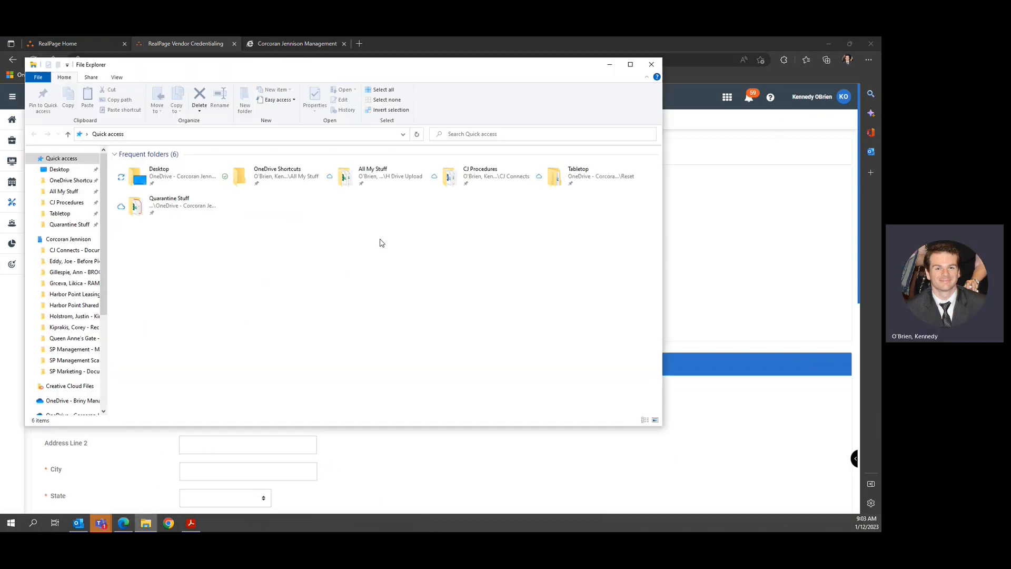
double_click(161, 176)
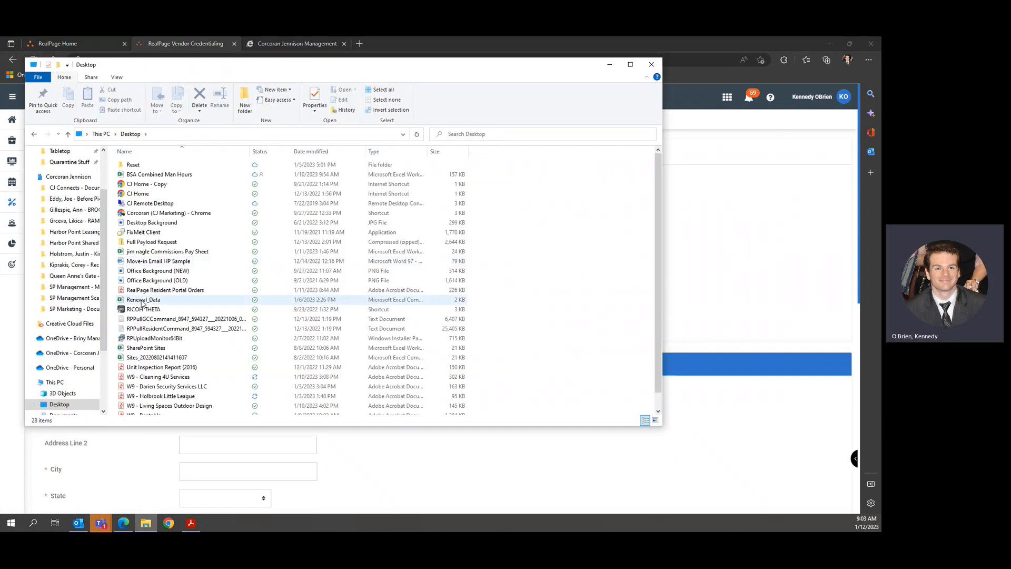
scroll(162, 326, "down", 1)
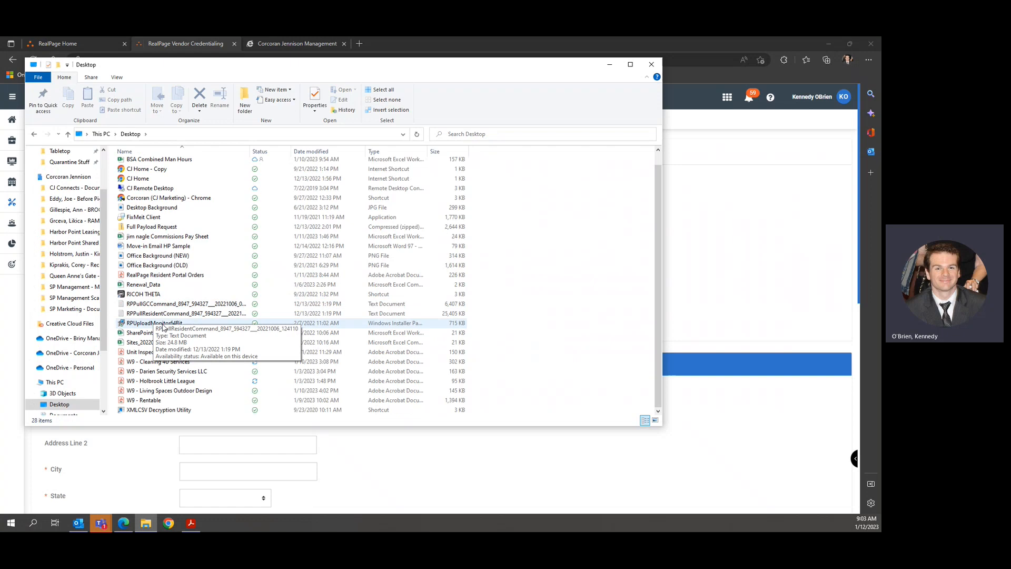
double_click(161, 381)
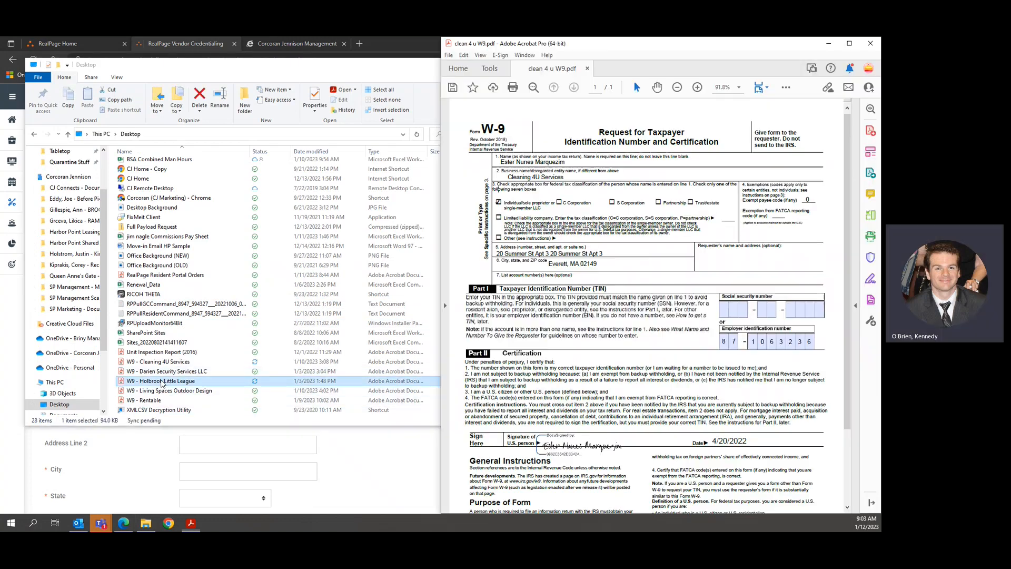
Minimize Explorer, check the Holbrook Little League vendor name, and select the Client Vendor Number field.
left_click(365, 65)
left_click(609, 64)
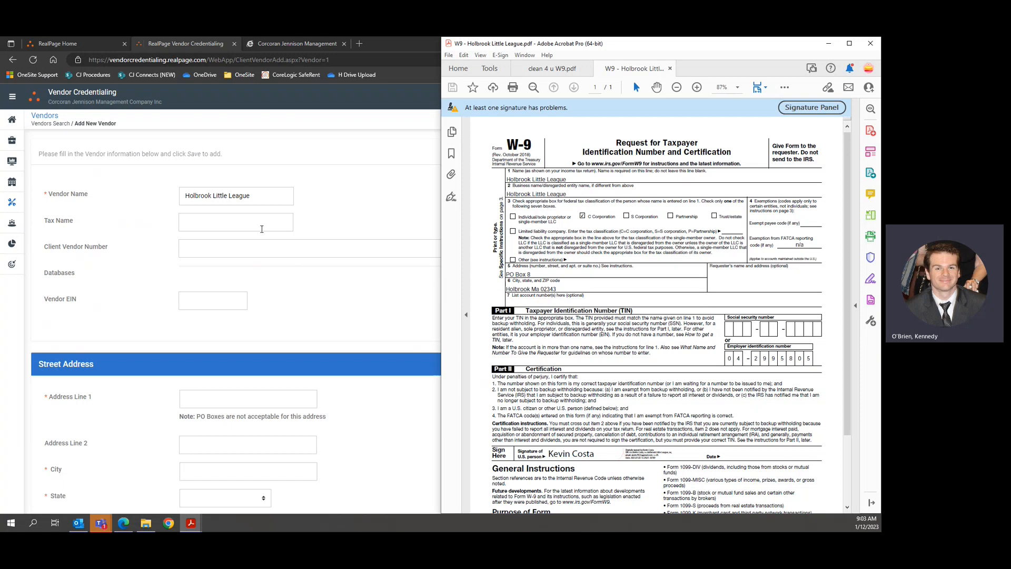
triple_click(253, 194)
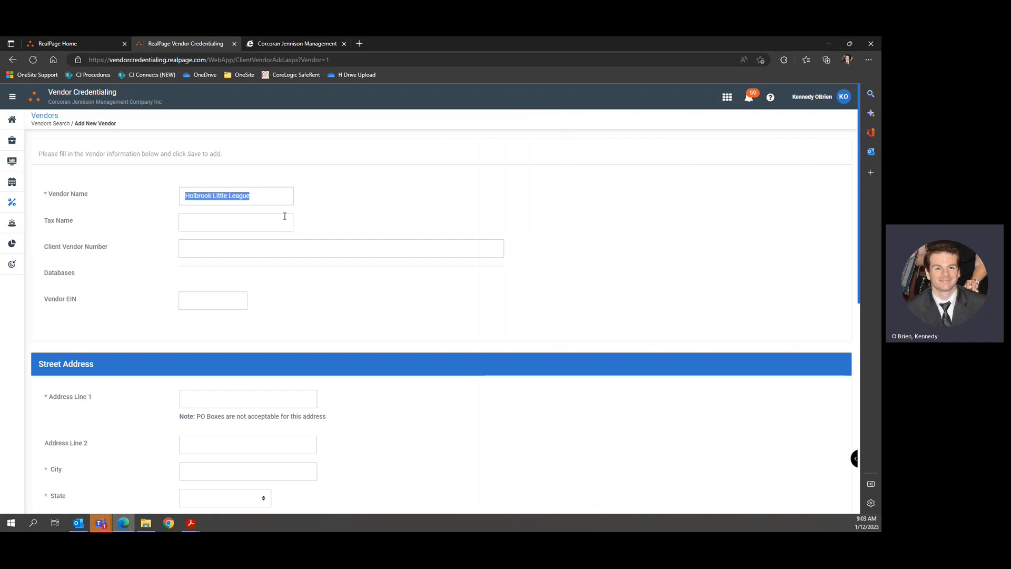
left_click(64, 219)
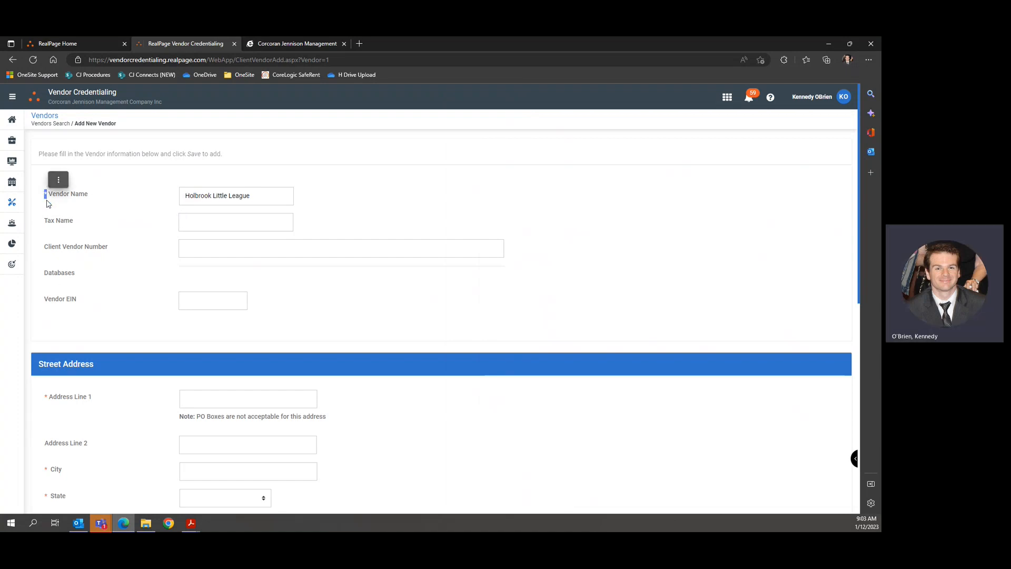
left_click(234, 195)
left_click(205, 248)
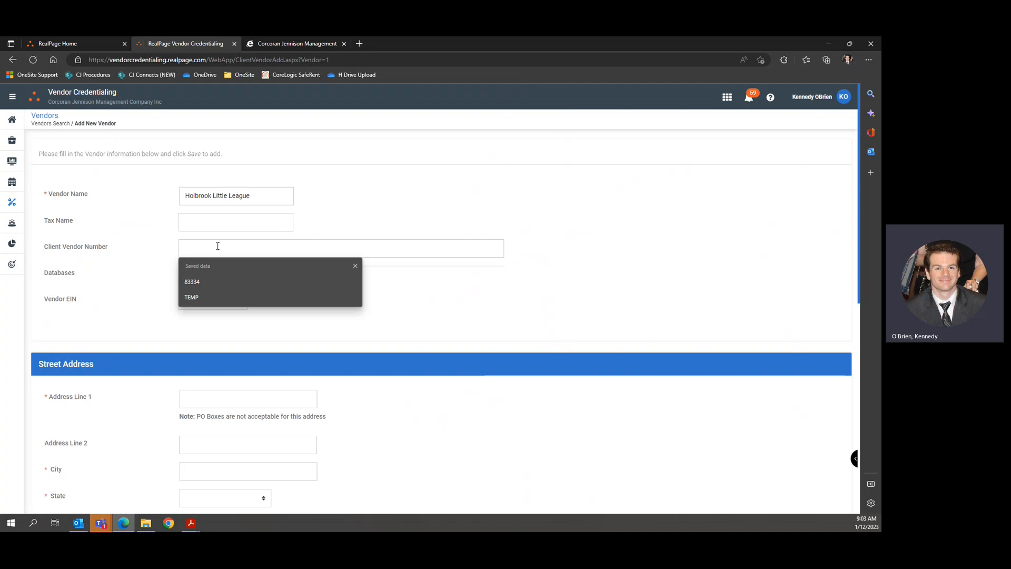
left_click(347, 203)
left_click(309, 46)
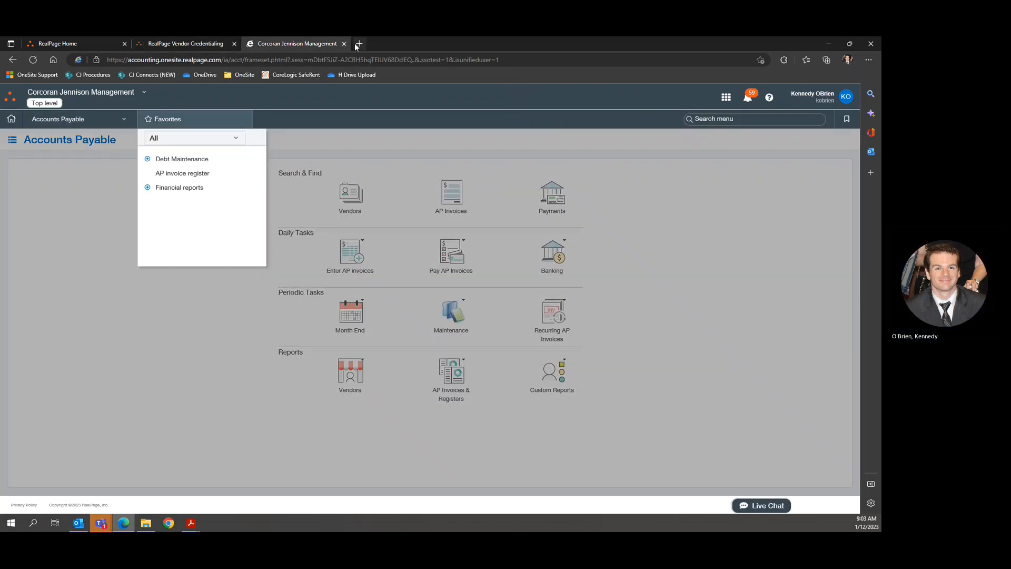
Open Financial Suite's Accounts Payable Vendors list filtered by 'holbrook' to find approved vendor 88372.
left_click(343, 44)
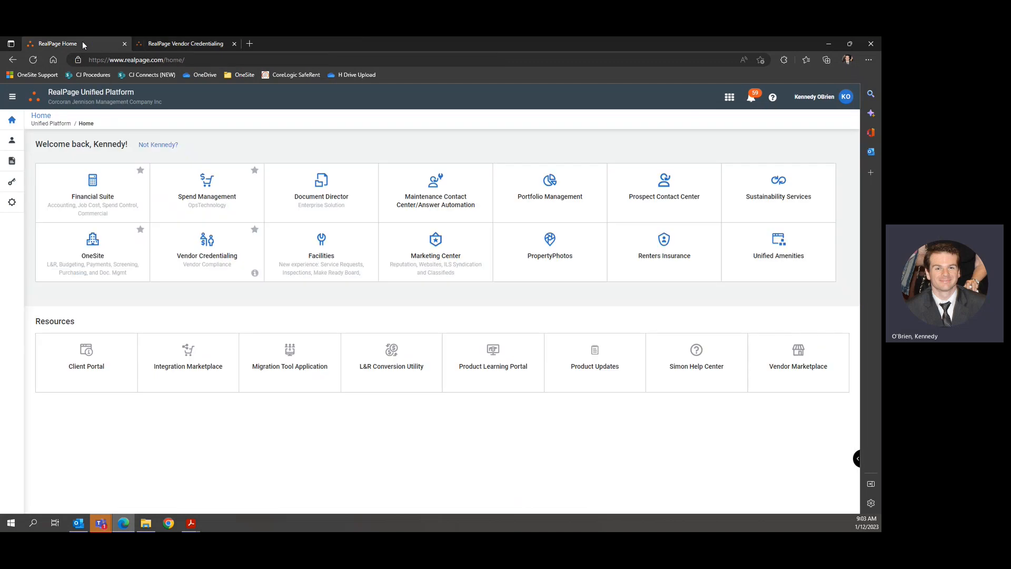
left_click(93, 200)
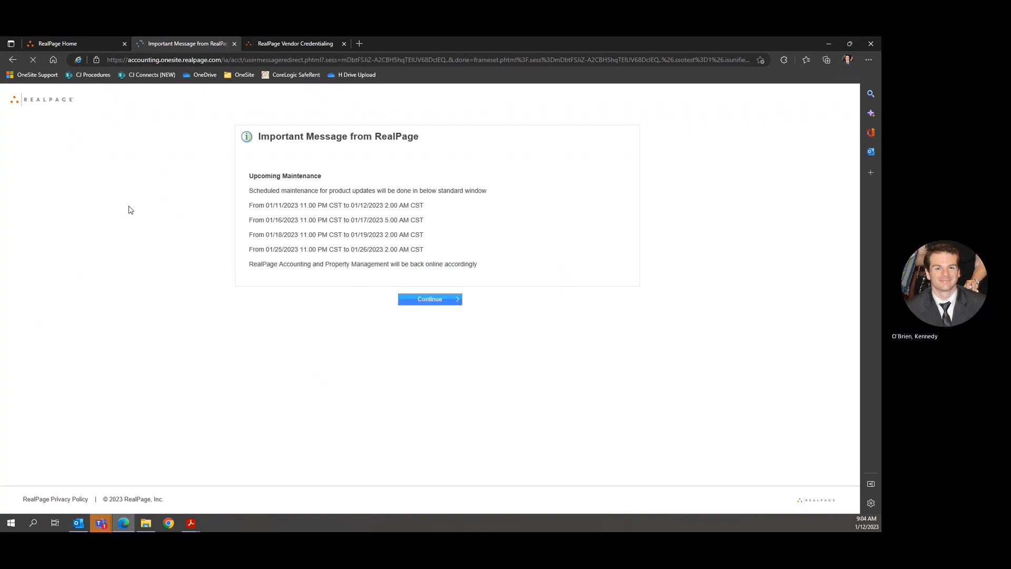
left_click(430, 299)
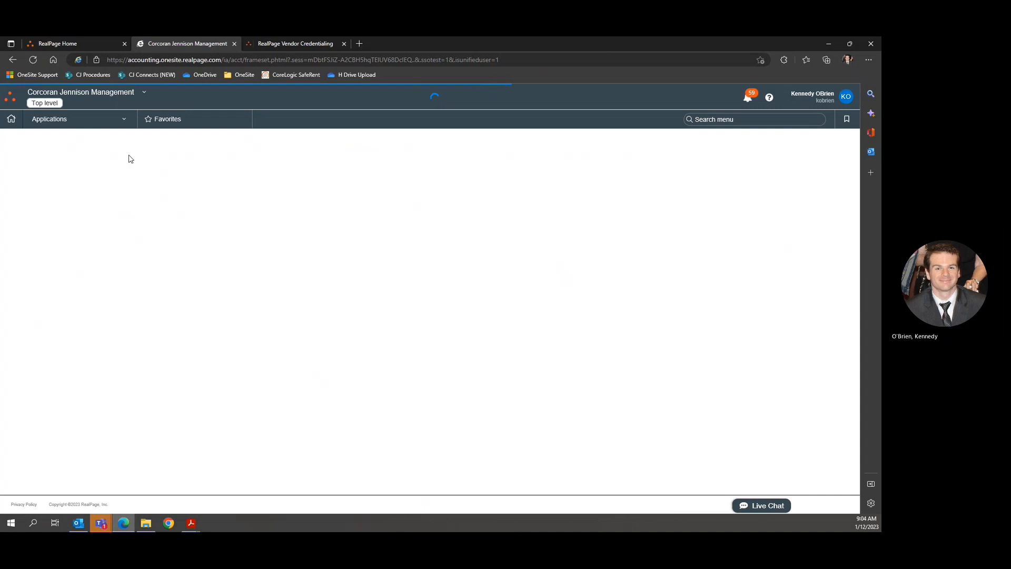
left_click(124, 119)
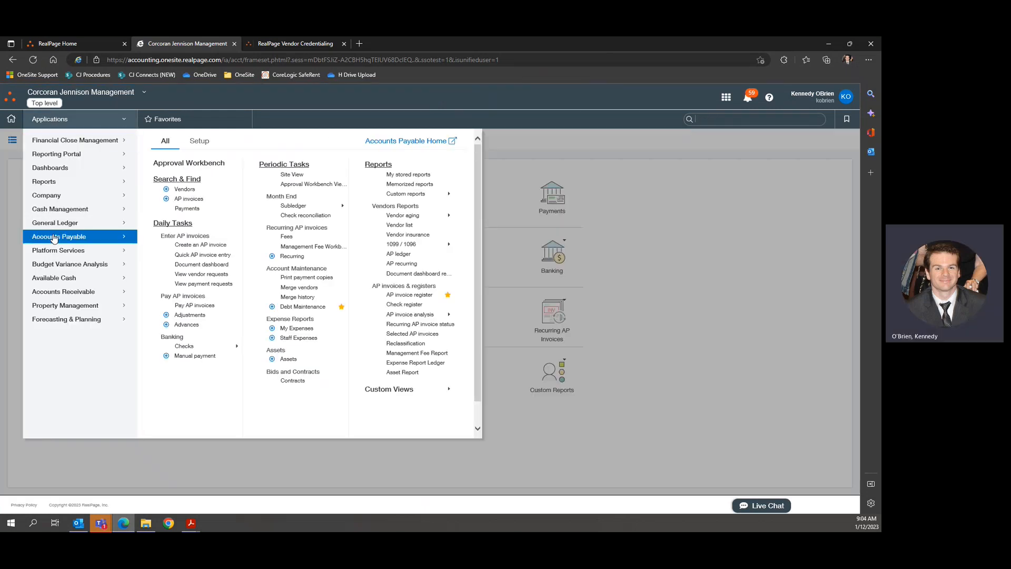
left_click(188, 192)
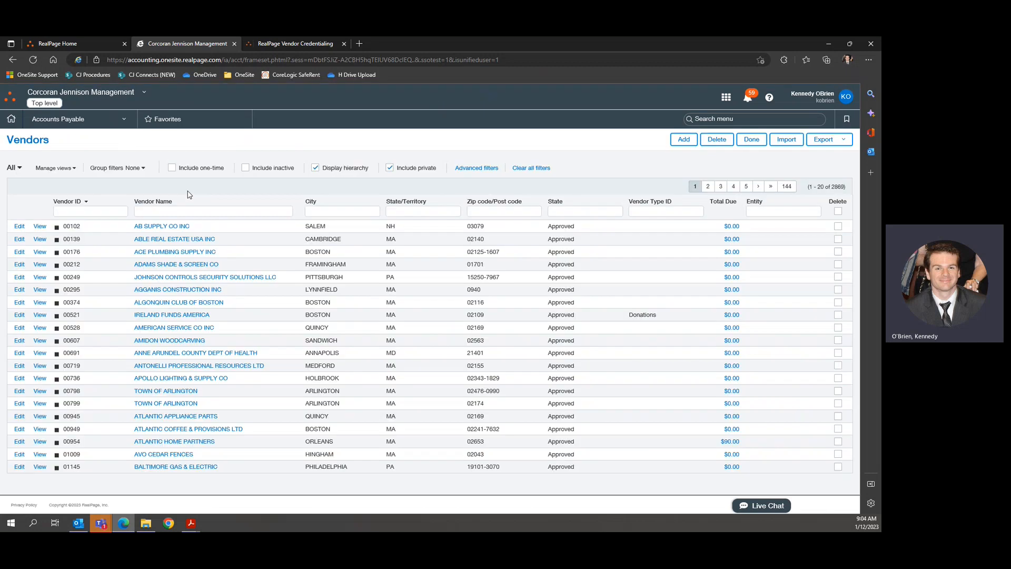
left_click(183, 212)
type("holb")
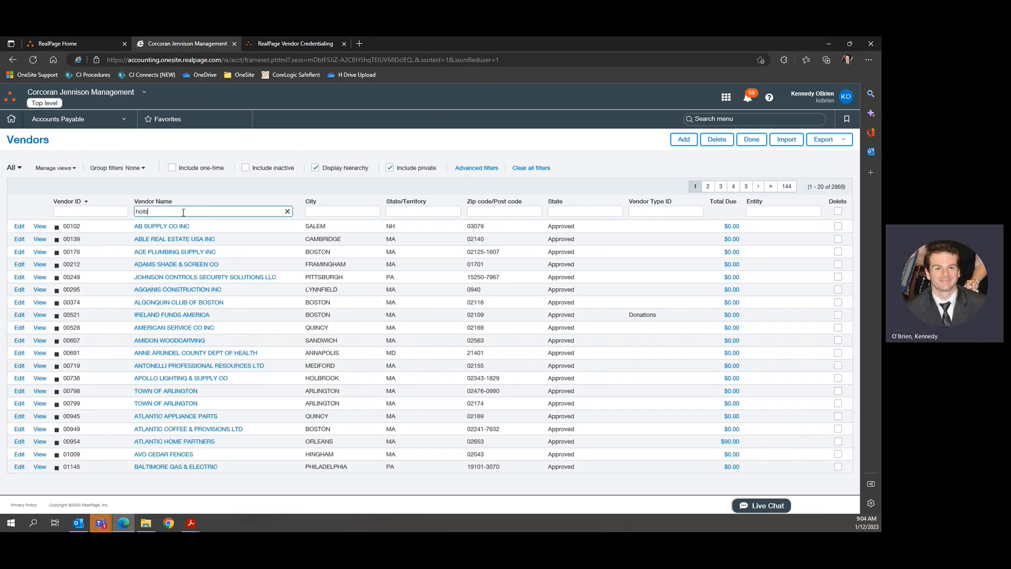
type("rook")
key("Return")
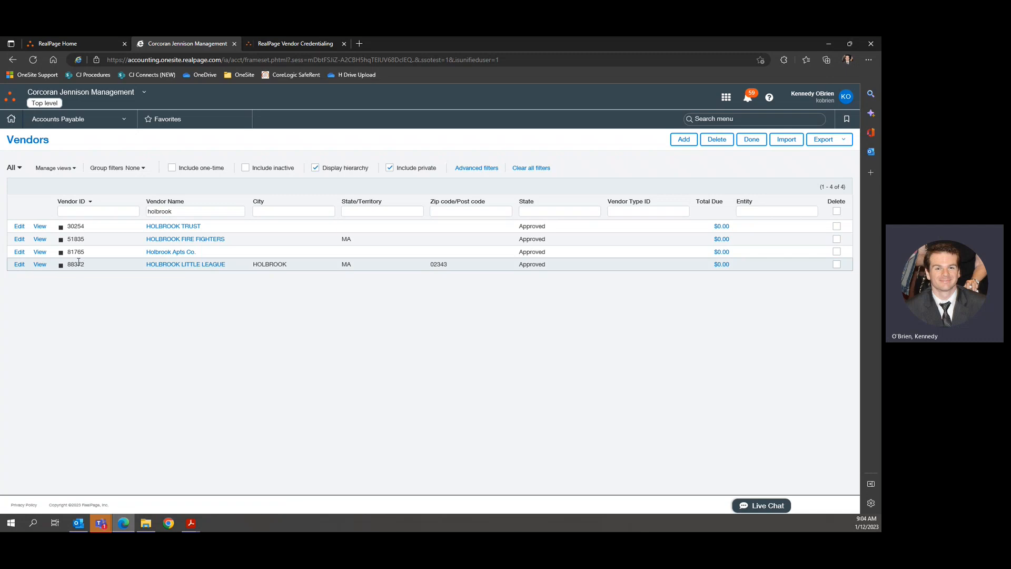
left_click(292, 44)
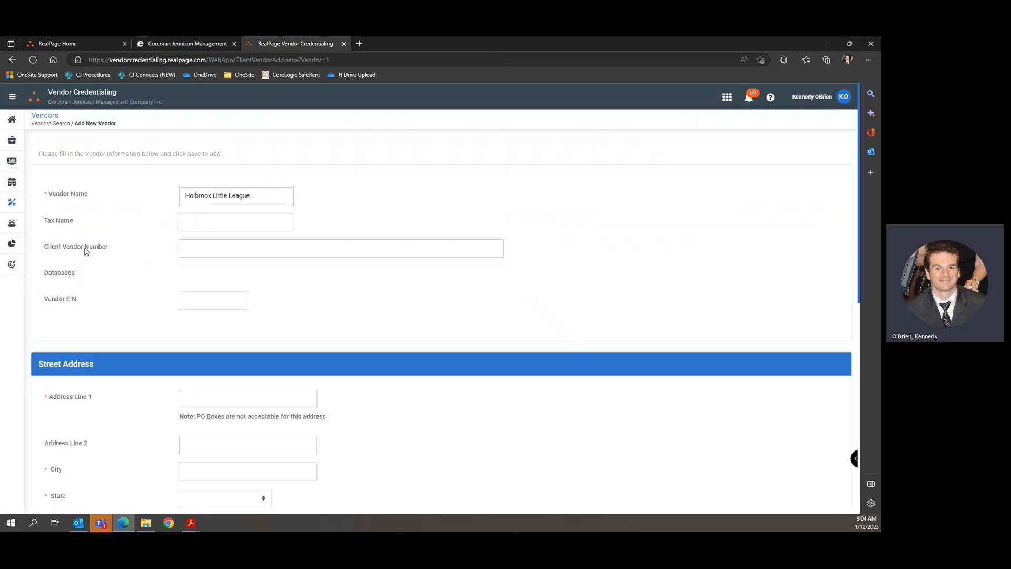
Enter 883 in the Client Vendor Number field.
left_click(208, 245)
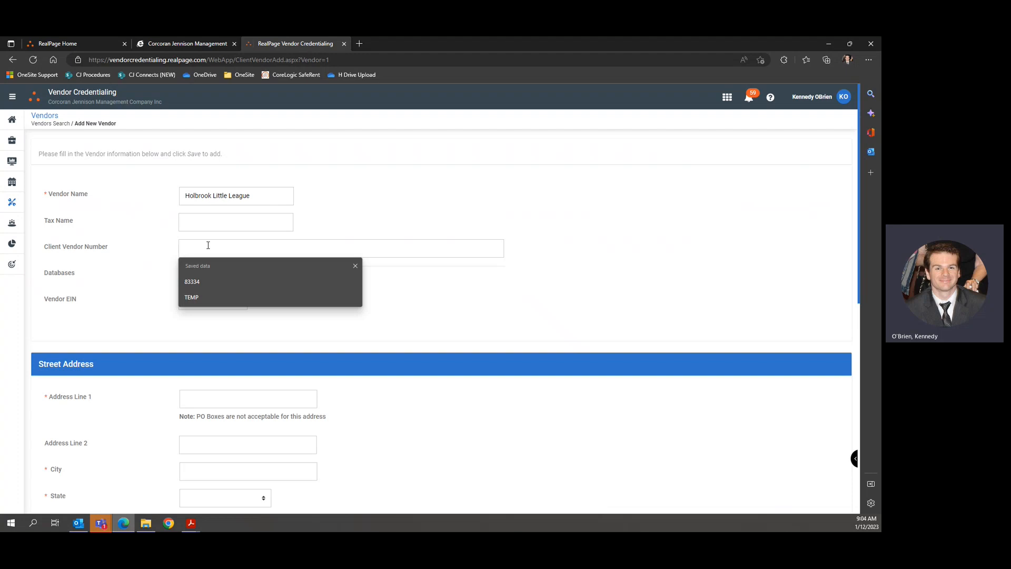
type("88372")
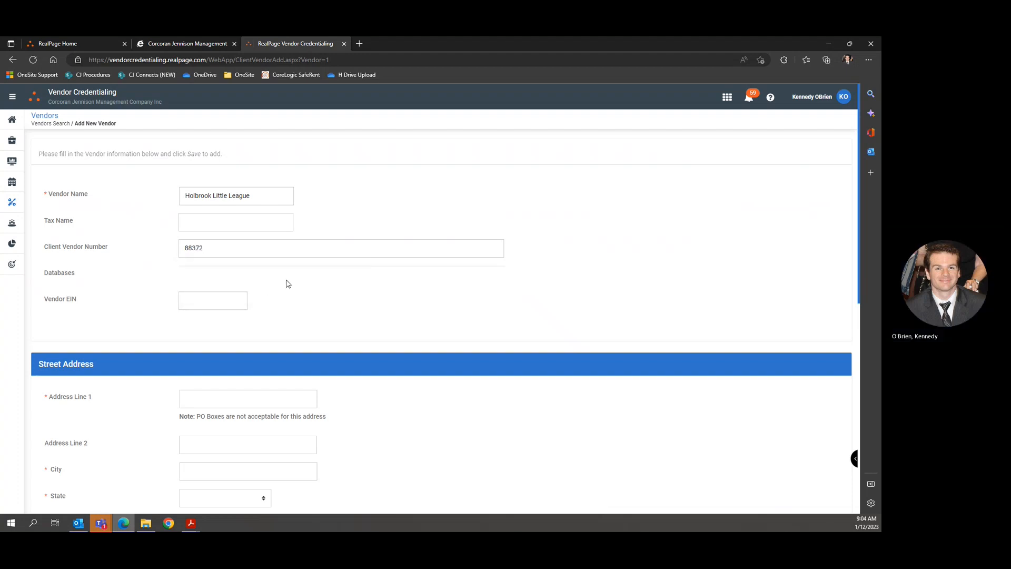
scroll(286, 285, "down", 2)
scroll(180, 243, "up", 2)
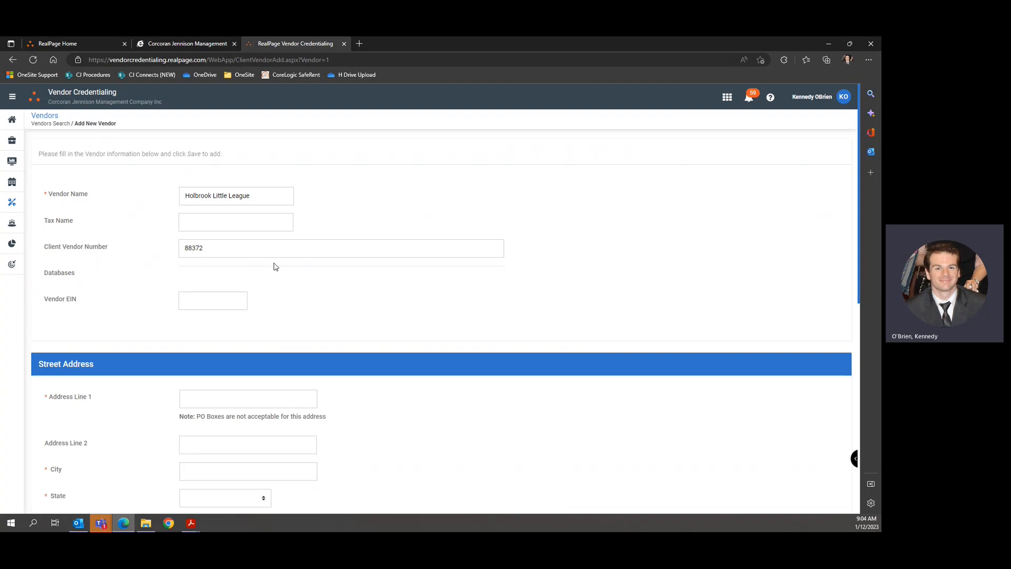
scroll(339, 275, "down", 3)
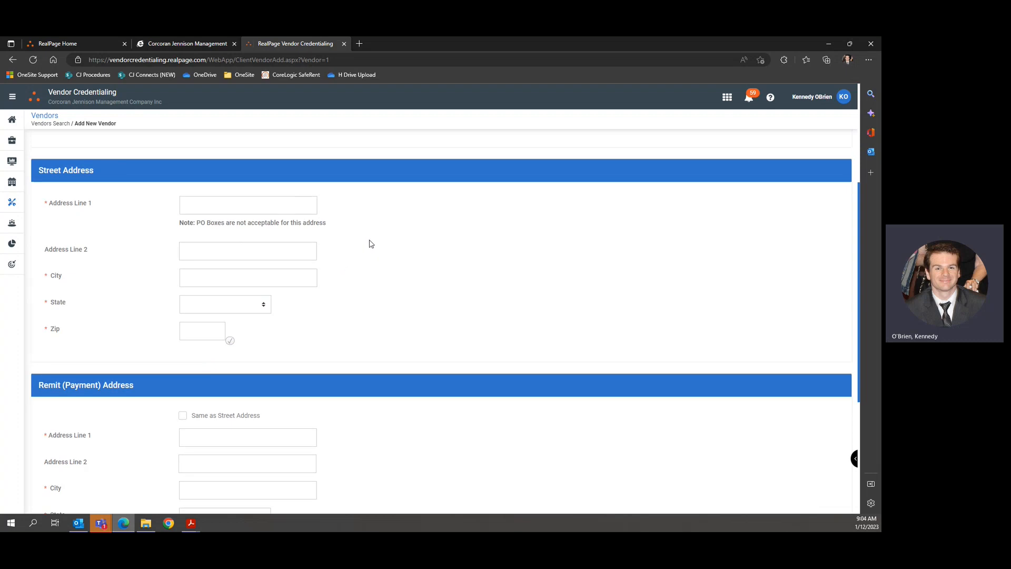
left_click(268, 203)
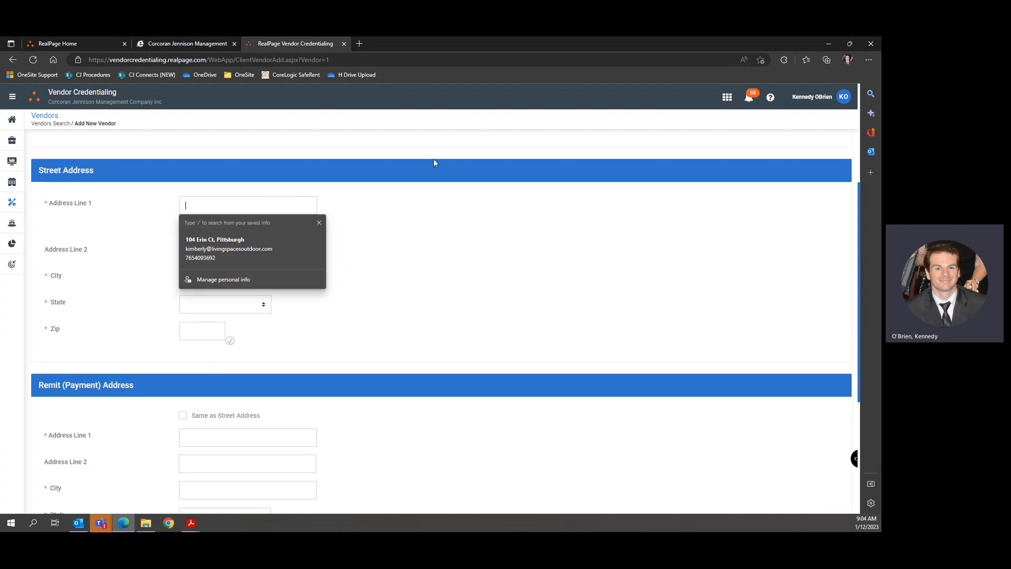
mouse_move(191, 523)
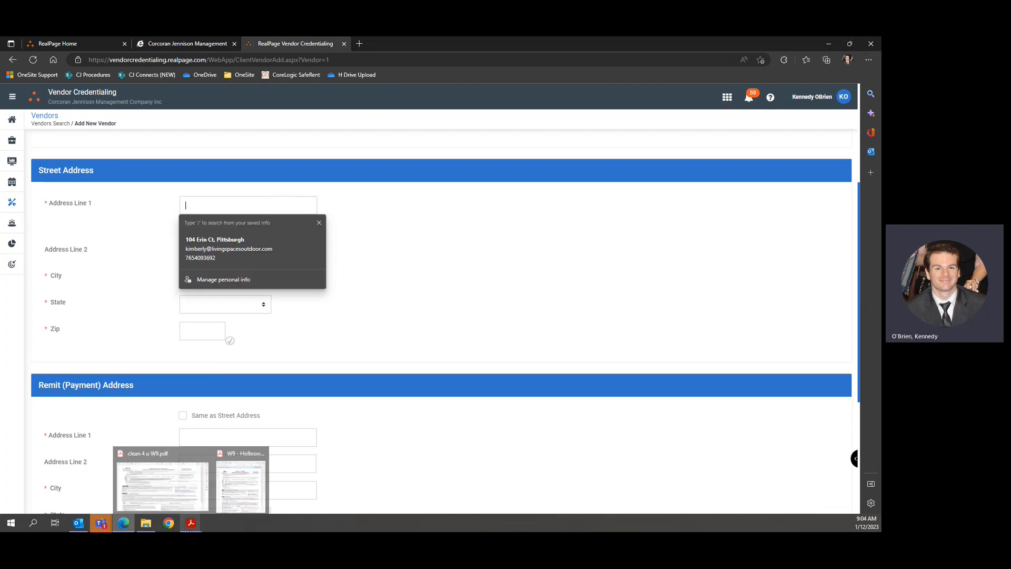
left_click(231, 495)
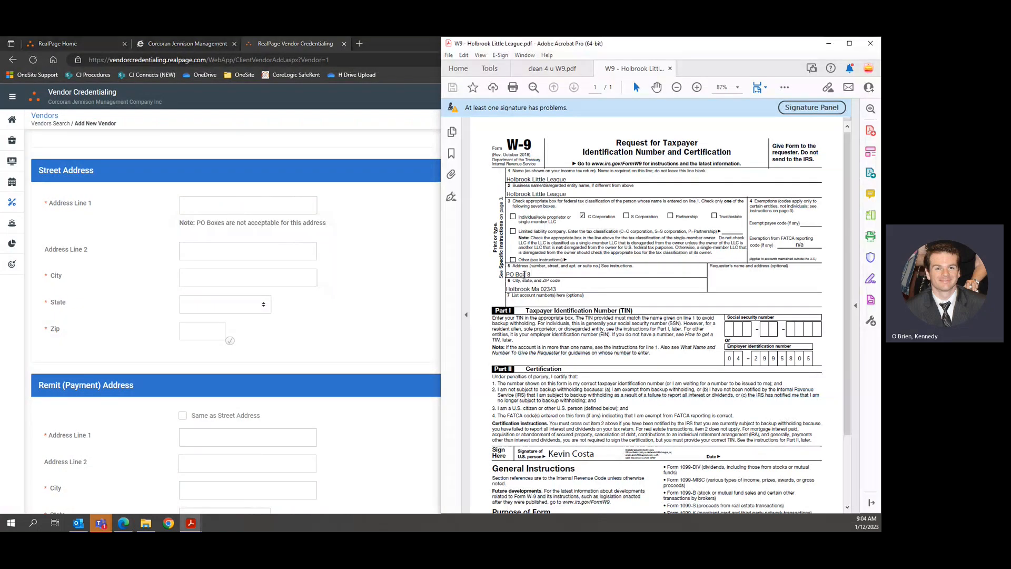
left_click(241, 208)
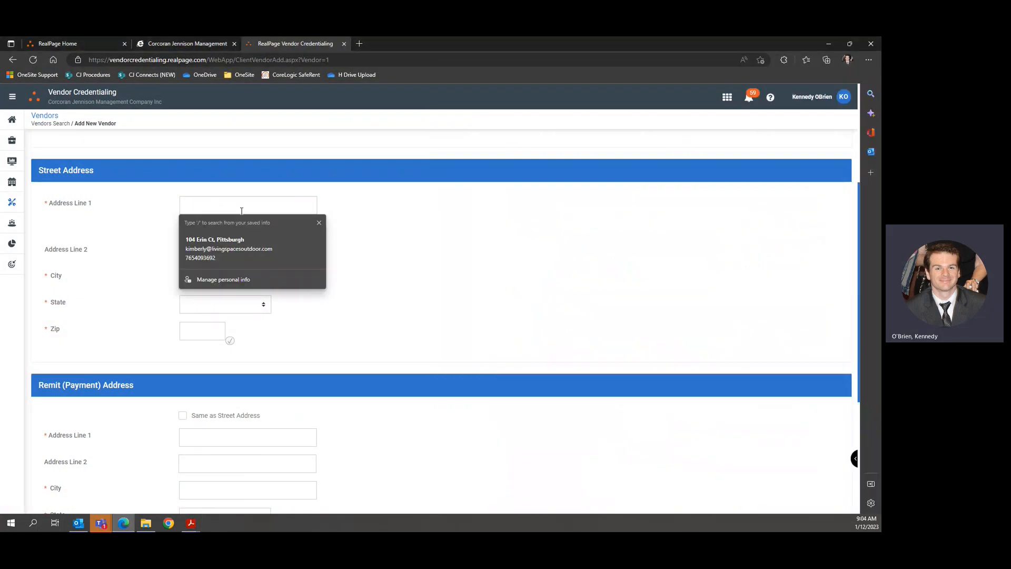
type("PO Box 8")
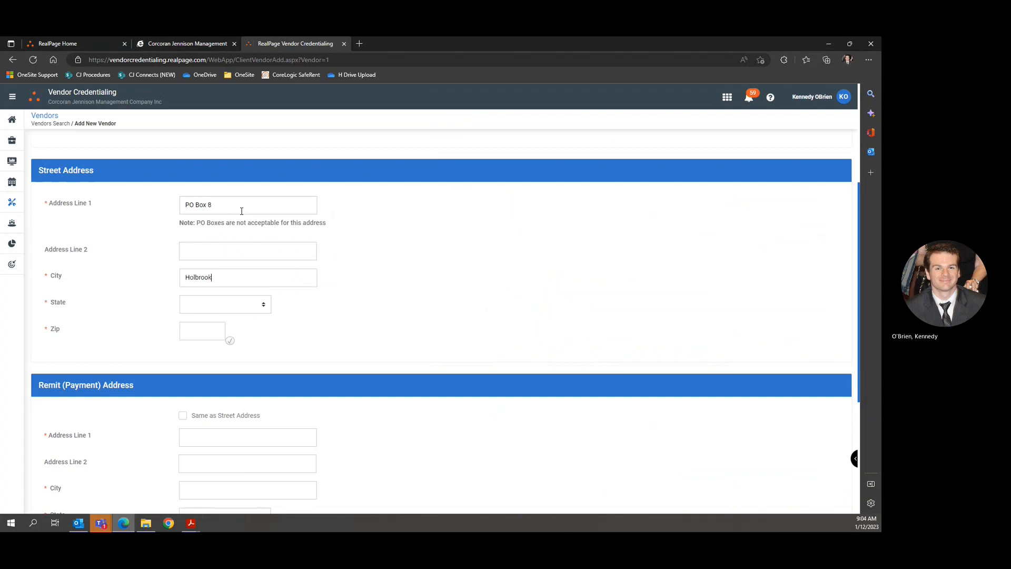
key("Tab")
type("mass")
key("Tab")
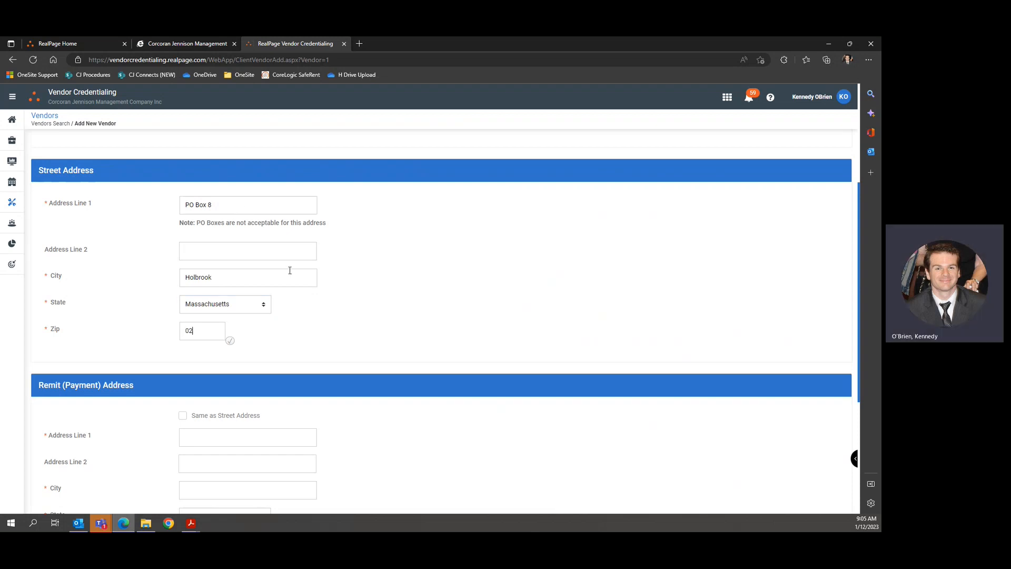
Check the W-9, then accept the normalized, verified address with zip 02343-0008.
mouse_move(190, 522)
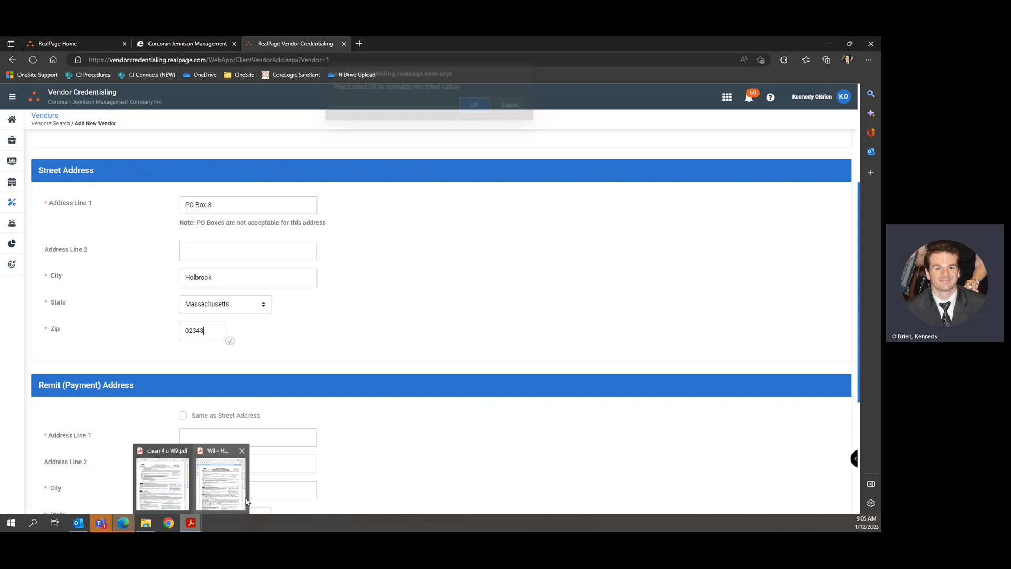
mouse_move(245, 500)
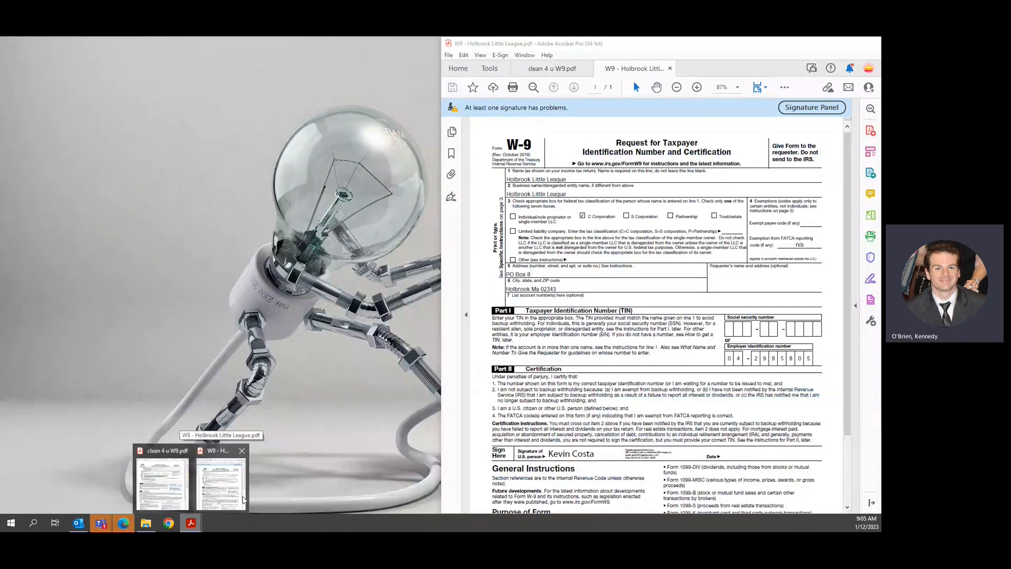
left_click(245, 500)
left_click(336, 349)
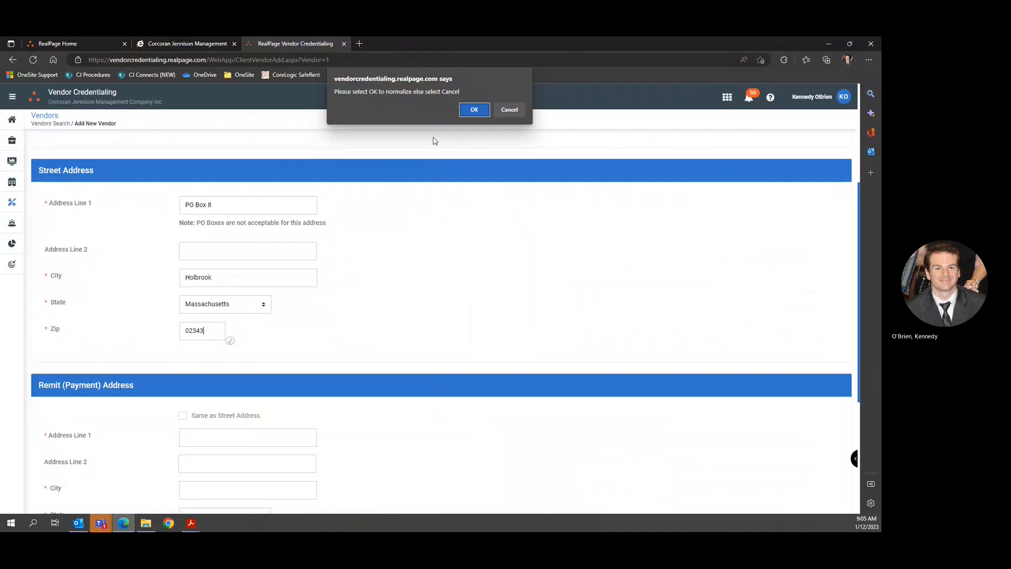
left_click(474, 111)
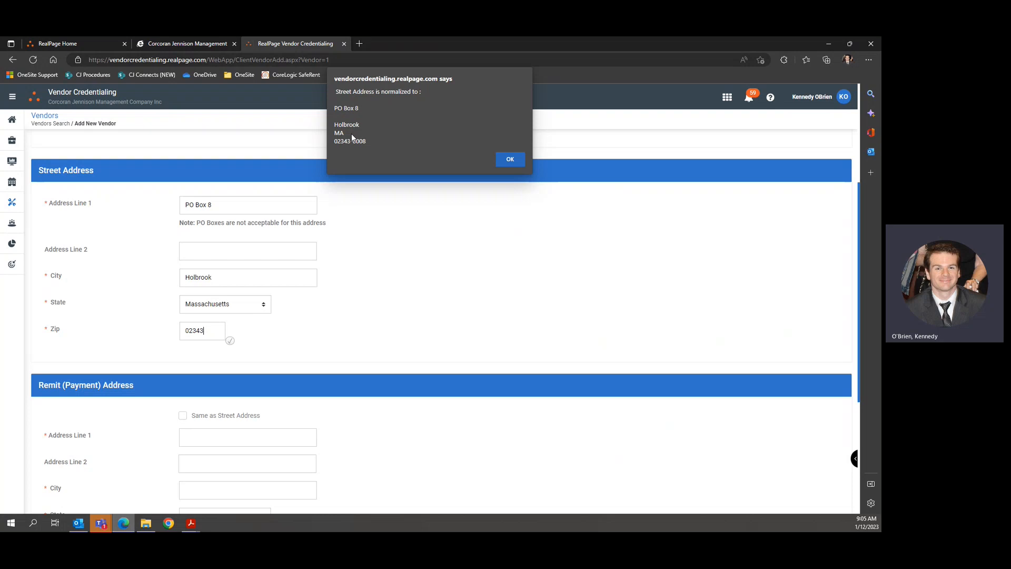
left_click(511, 160)
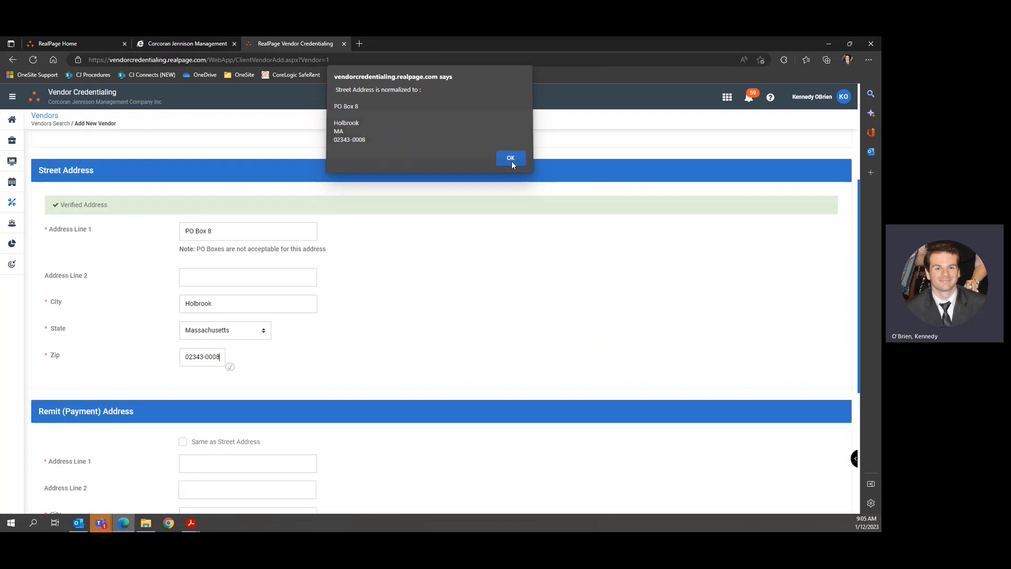
Copy the 'Verified Address' confirmation text.
left_click_drag(55, 206, 108, 205)
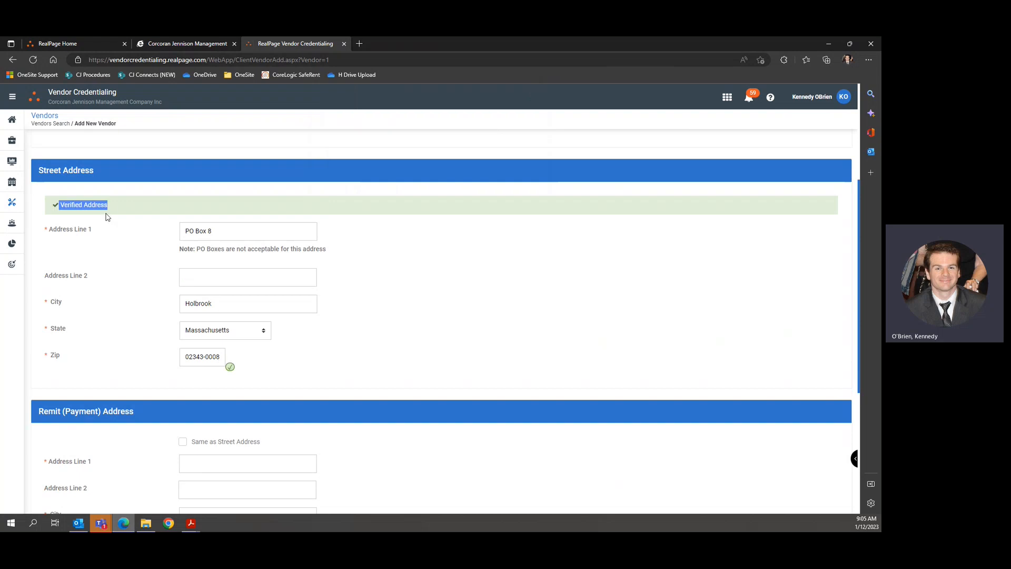
right_click(112, 191)
left_click(131, 203)
left_click(536, 286)
Check 'Same as Street Address' under Remit (Payment) Address, then save Holbrook Little League.
scroll(424, 277, "down", 5)
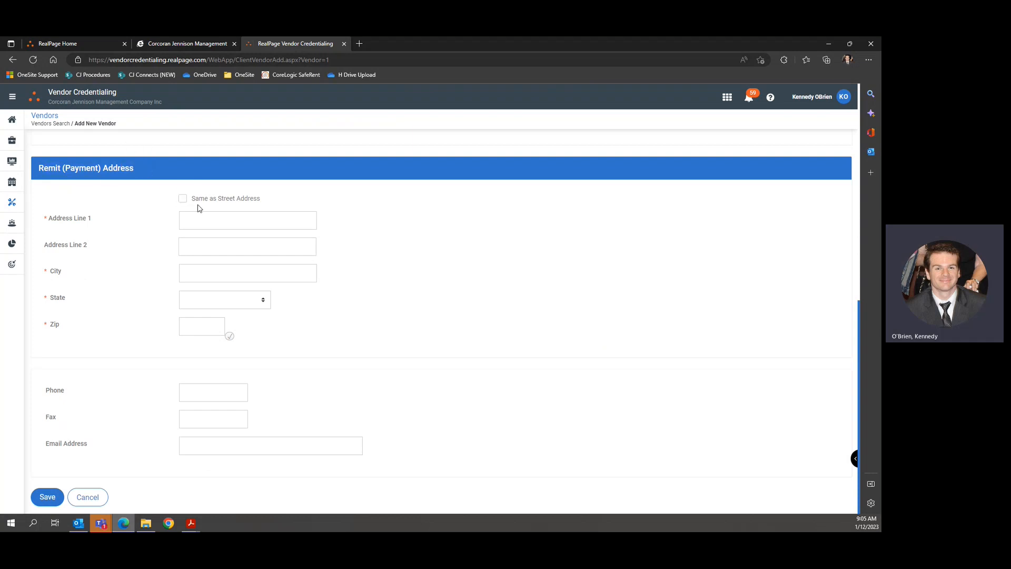
mouse_move(191, 523)
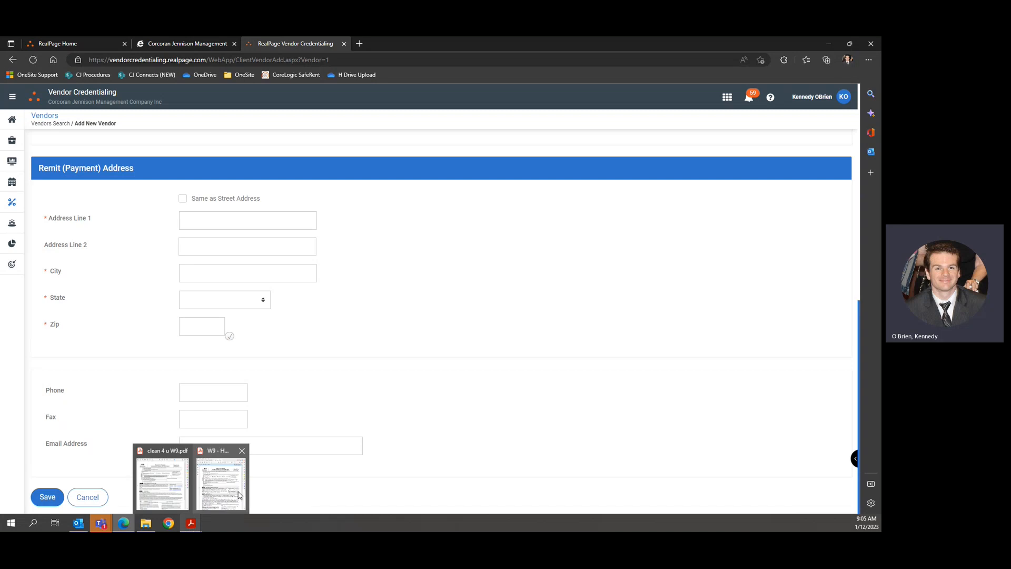
mouse_move(239, 495)
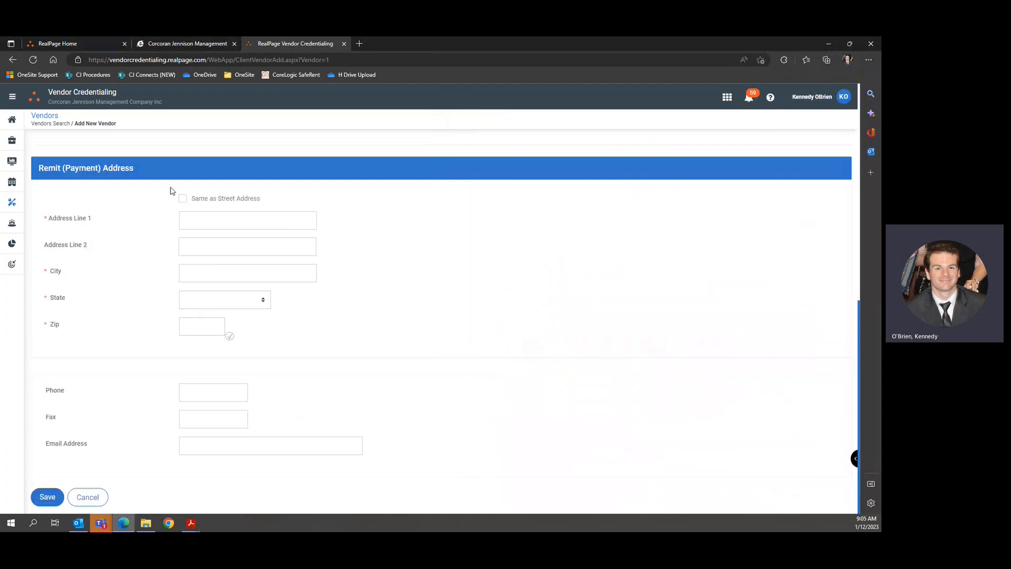
left_click(182, 198)
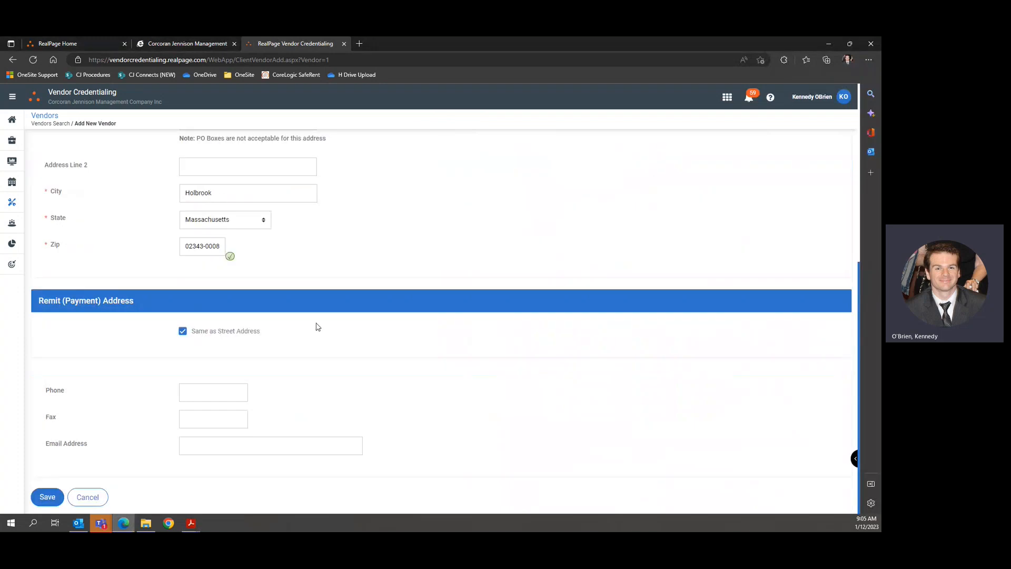
scroll(347, 367, "up", 6)
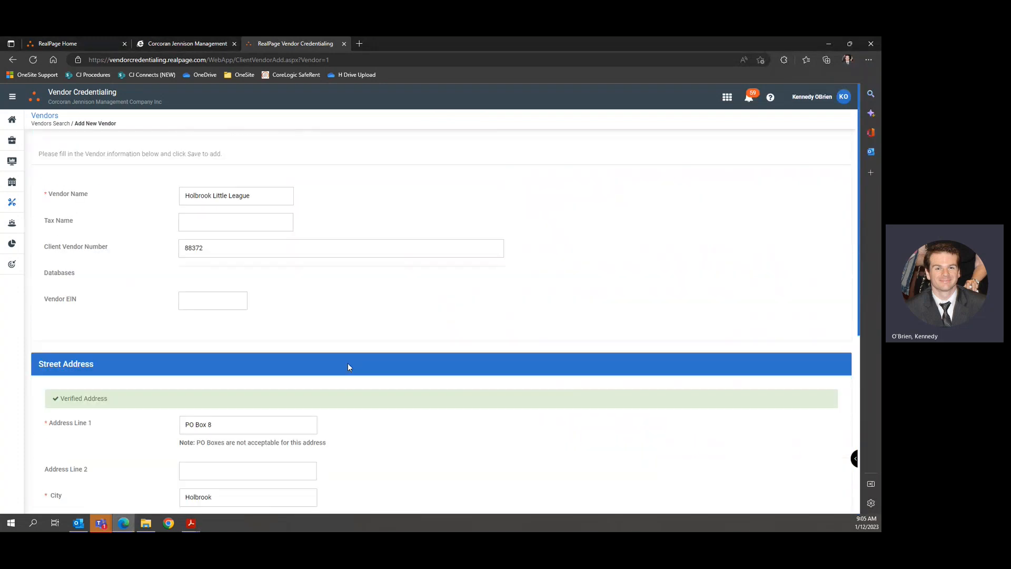
scroll(344, 363, "down", 6)
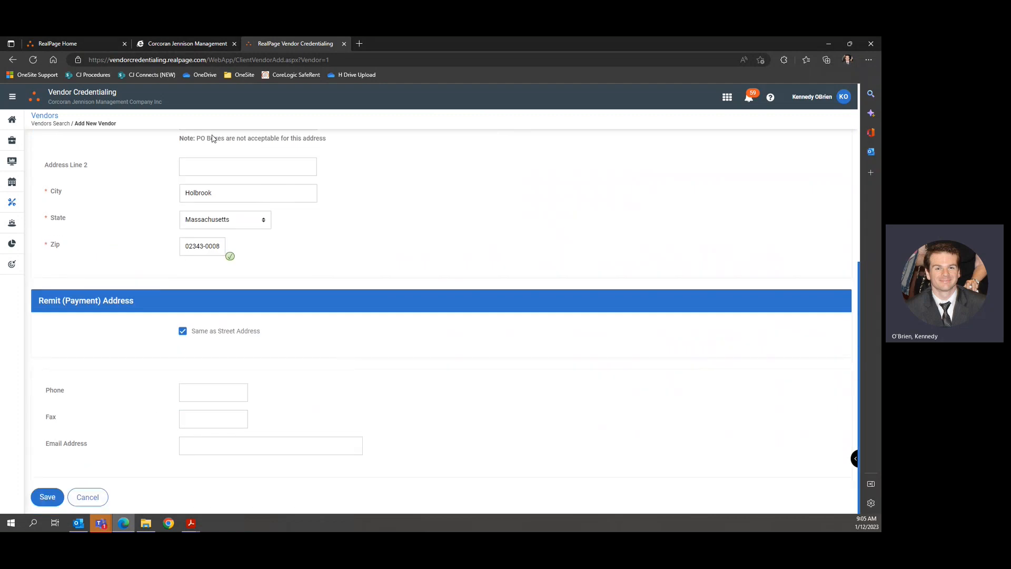
scroll(258, 293, "up", 3)
scroll(258, 300, "down", 3)
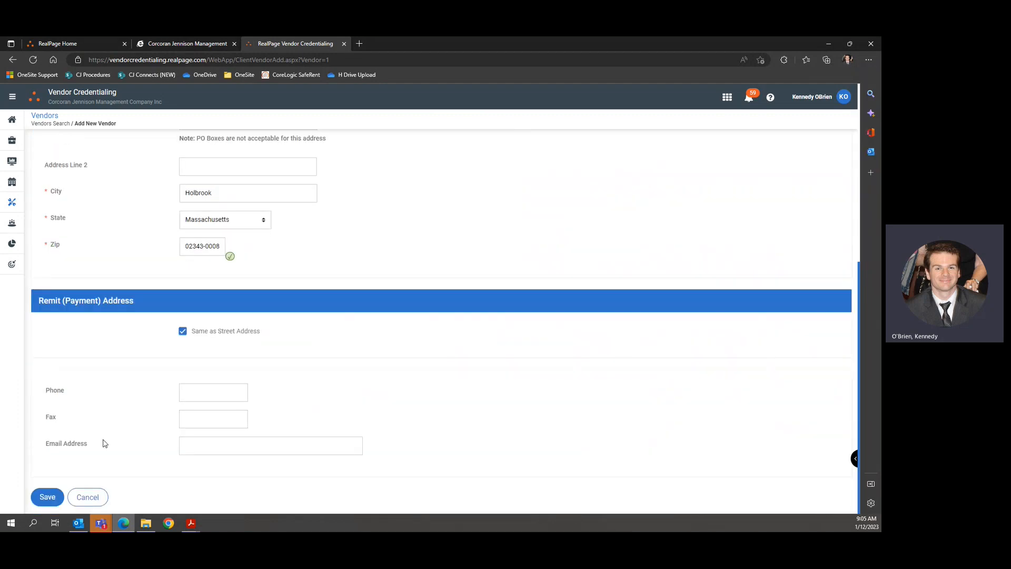
left_click(57, 496)
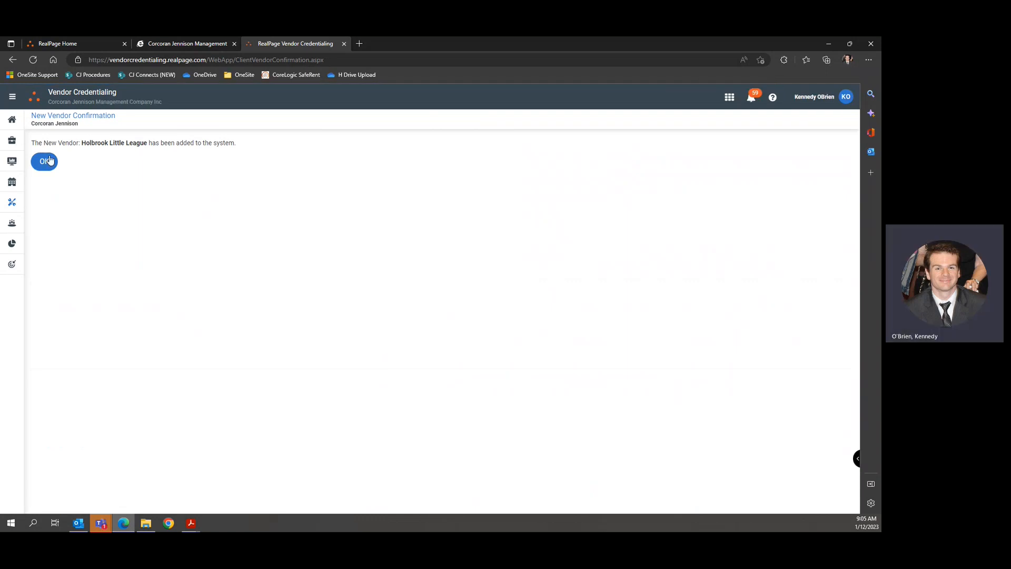
Confirm the new vendor, then select vendor ID 1180715 on Holbrook Little League's Not Enrolled record.
left_click(45, 161)
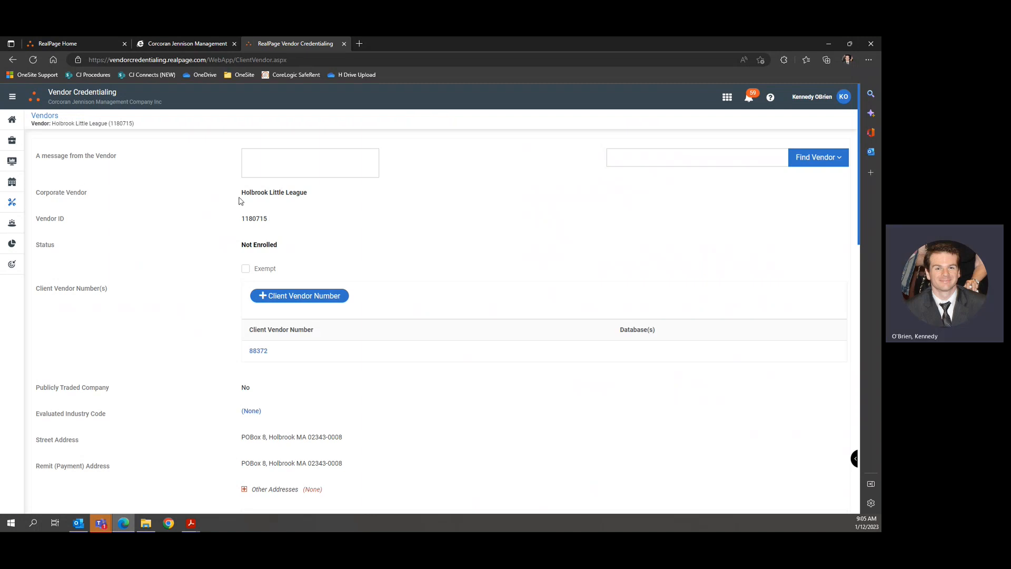
triple_click(267, 247)
left_click(337, 245)
double_click(260, 218)
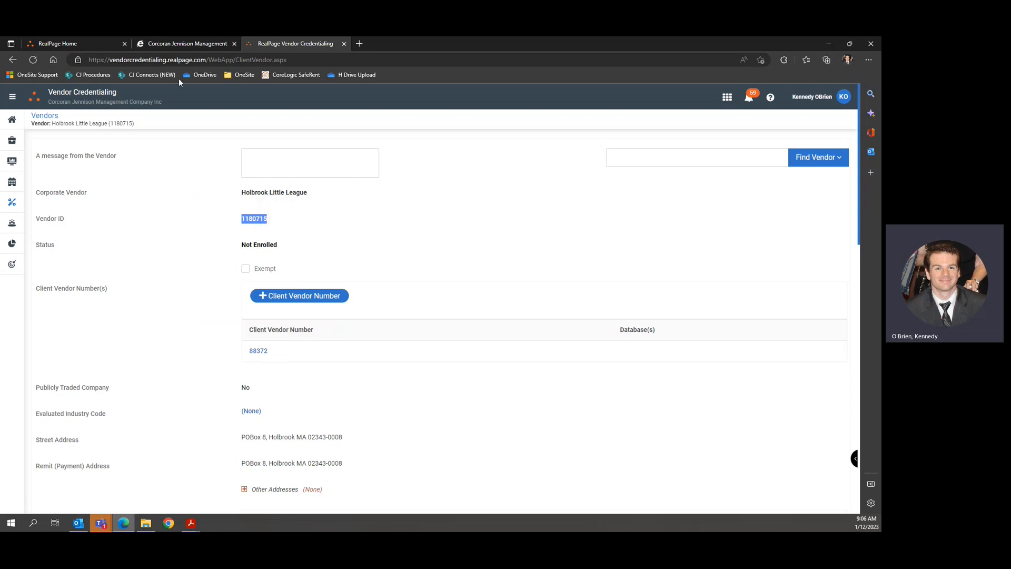
Copy vendor ID 1180715 from the record and switch to the forwarded request email in Outlook.
left_click(280, 249)
scroll(421, 358, "down", 7)
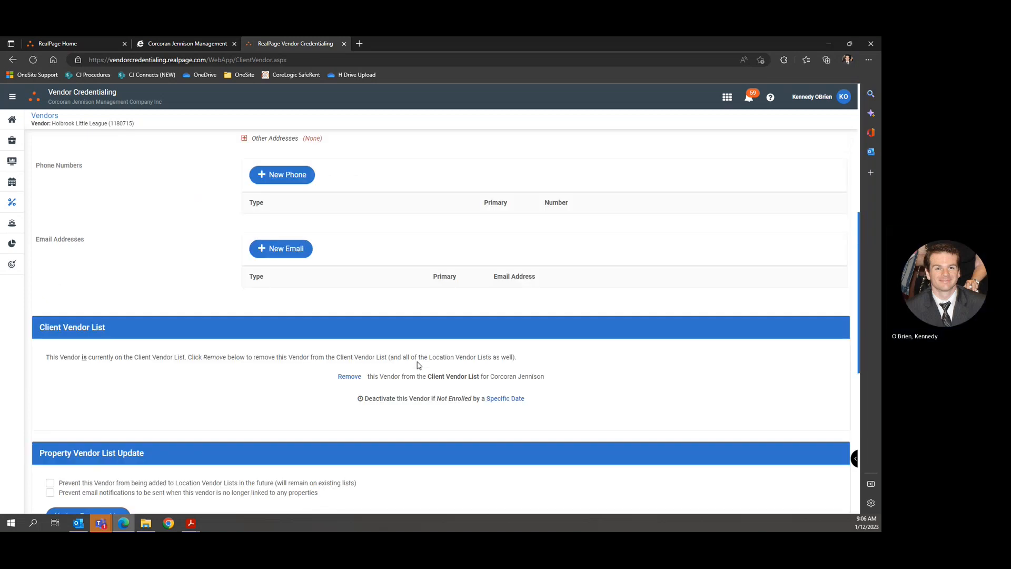
scroll(311, 299, "up", 7)
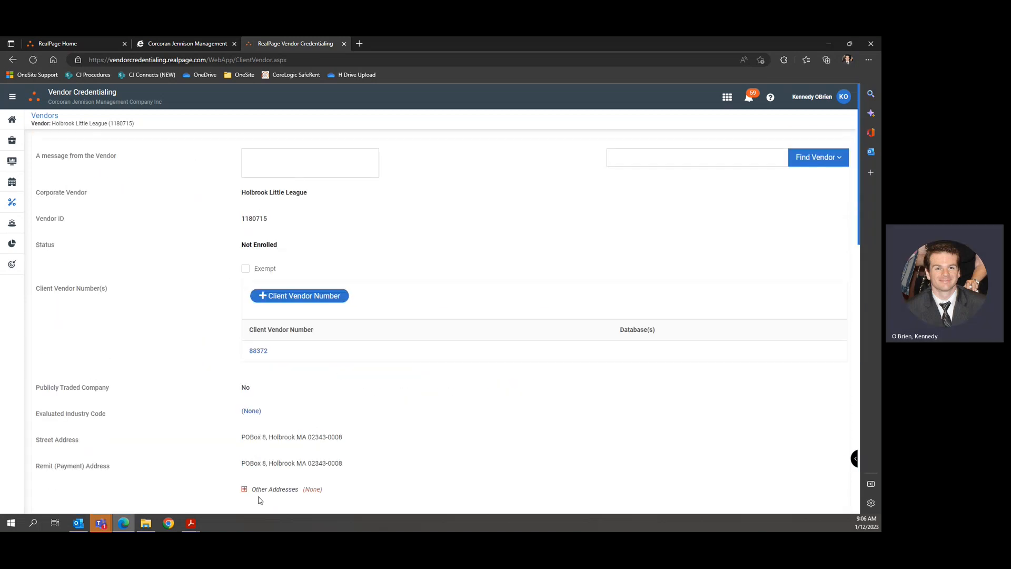
double_click(260, 218)
left_click(342, 242)
scroll(398, 242, "down", 15)
scroll(388, 315, "up", 15)
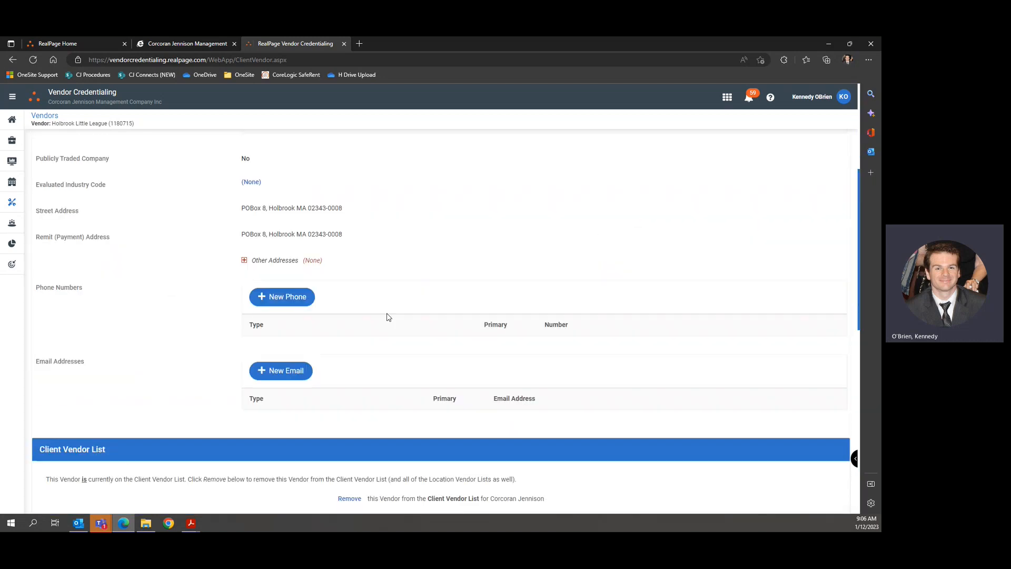
double_click(261, 219)
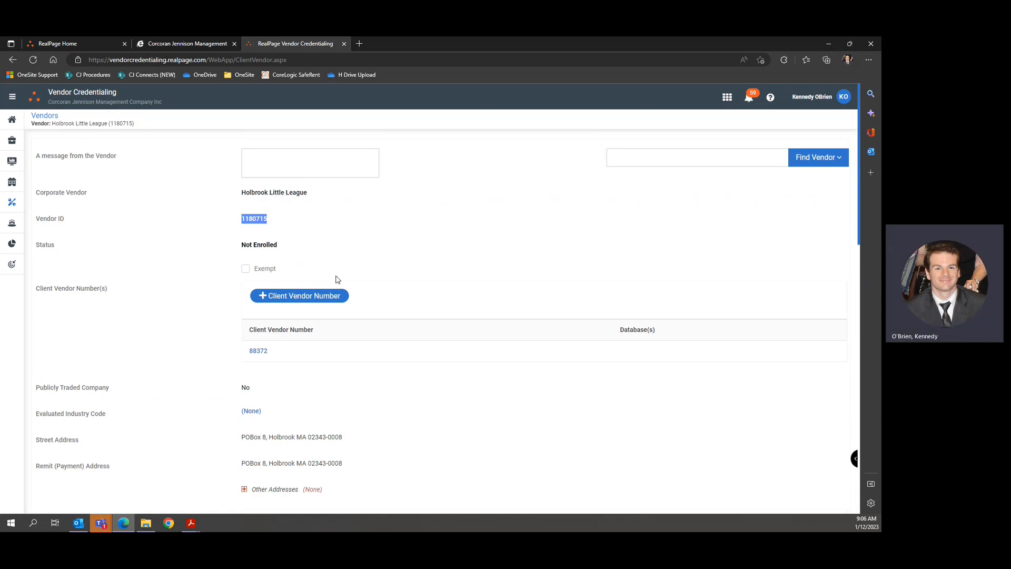
left_click(79, 523)
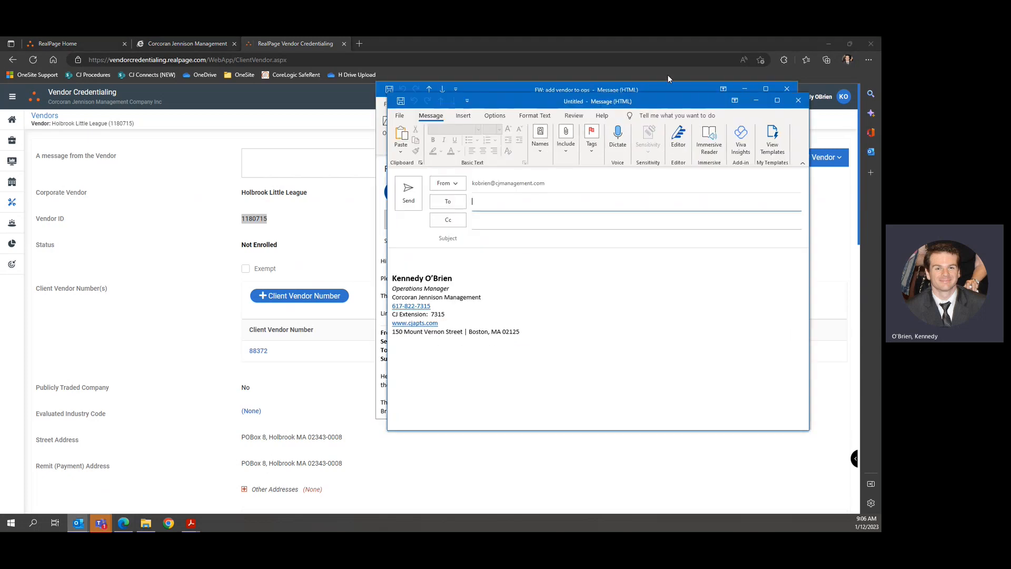
Copy the customer service e-mail address from the vendor credentialing Training page.
left_click(745, 89)
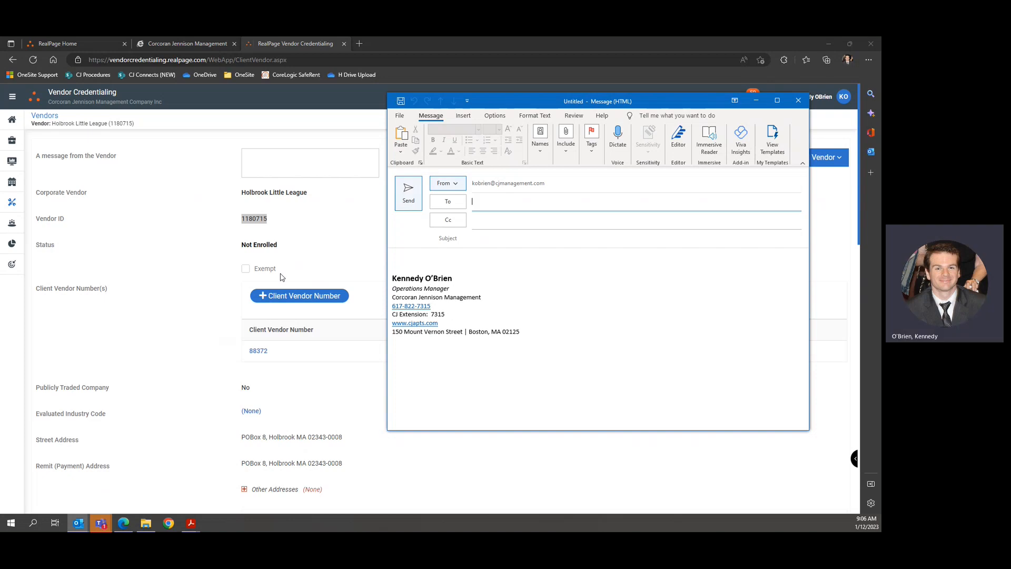
left_click(156, 272)
left_click(14, 263)
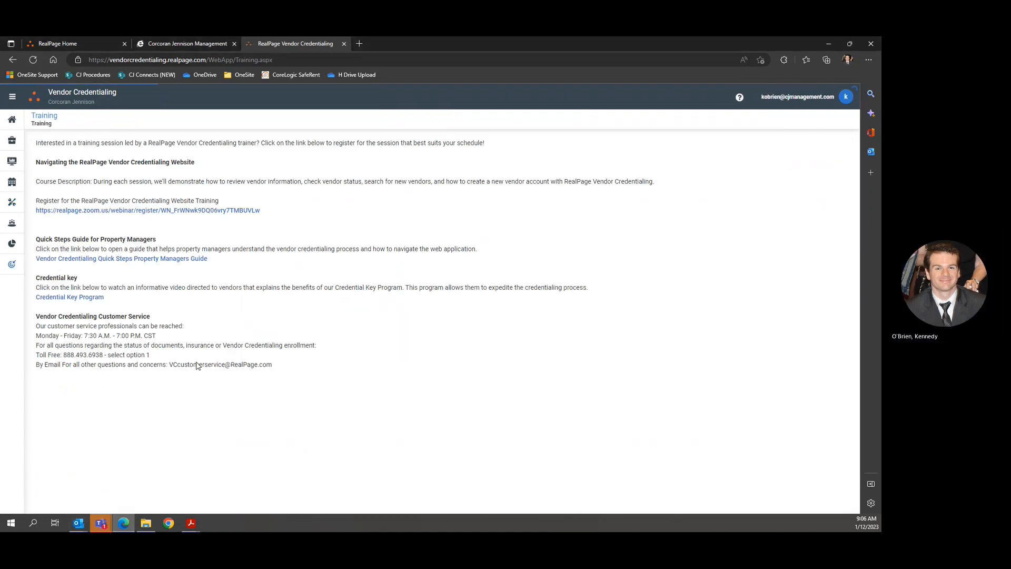
left_click_drag(169, 365, 272, 365)
key("ctrl+c")
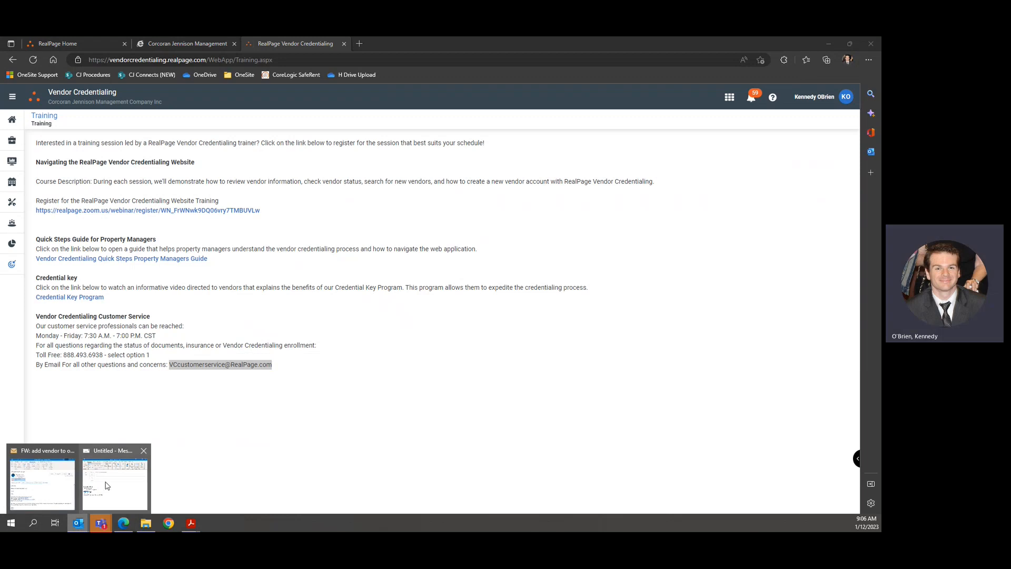
Paste the customer service address into the new email's To field and accept the suggestion.
left_click(115, 477)
key("ctrl+v")
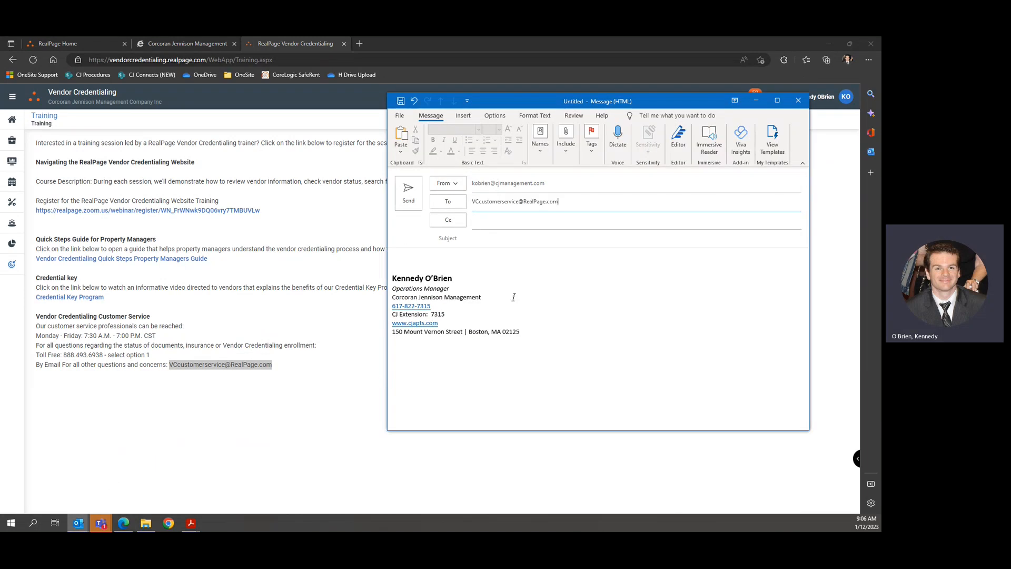
left_click(545, 232)
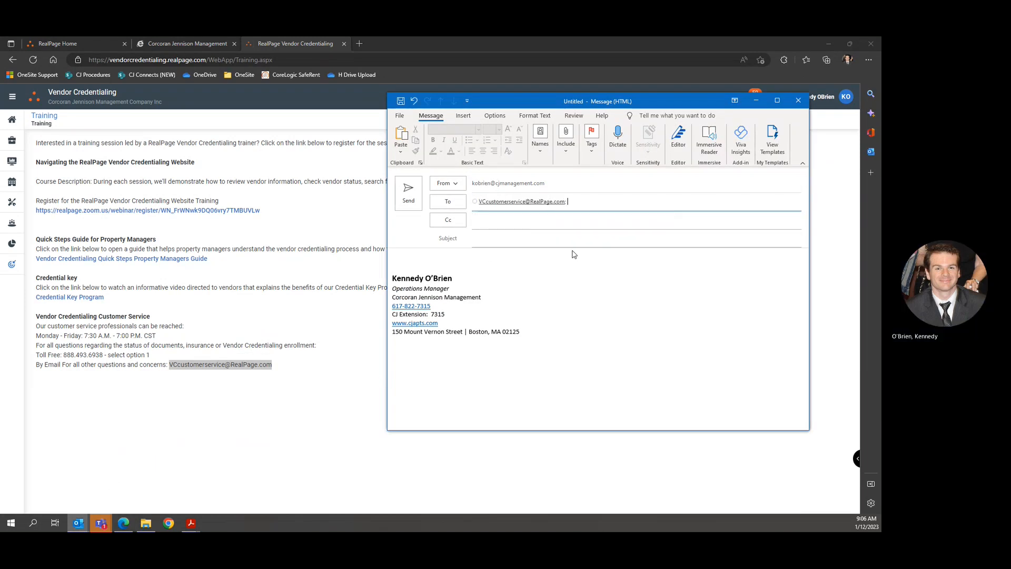
left_click(515, 239)
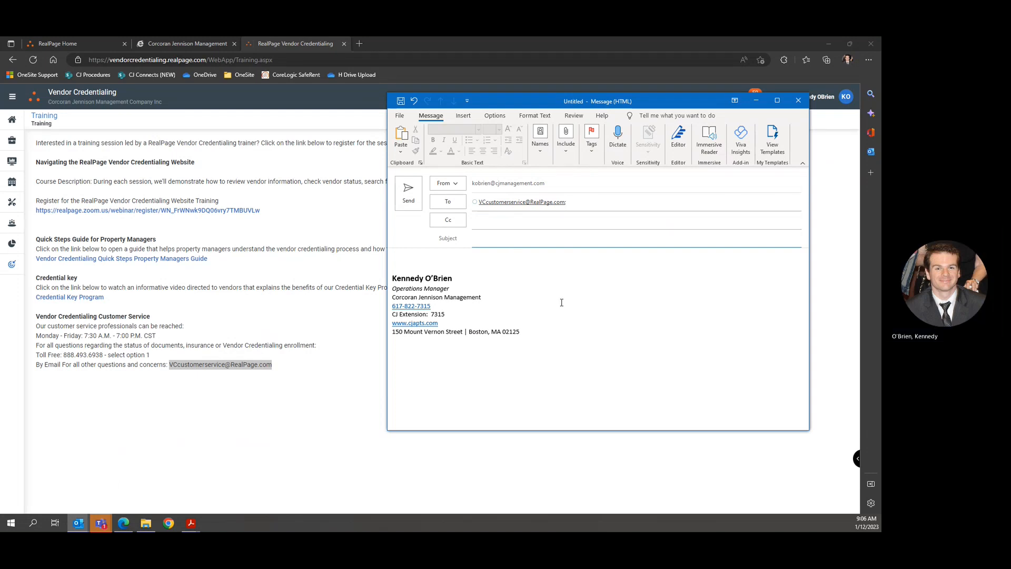
Enter subject 'Attach W9 to Vendor - Holbrook Little League' and body 'Please use the attached W9'.
type("Attach W9 to Vendor - Holbrook Li")
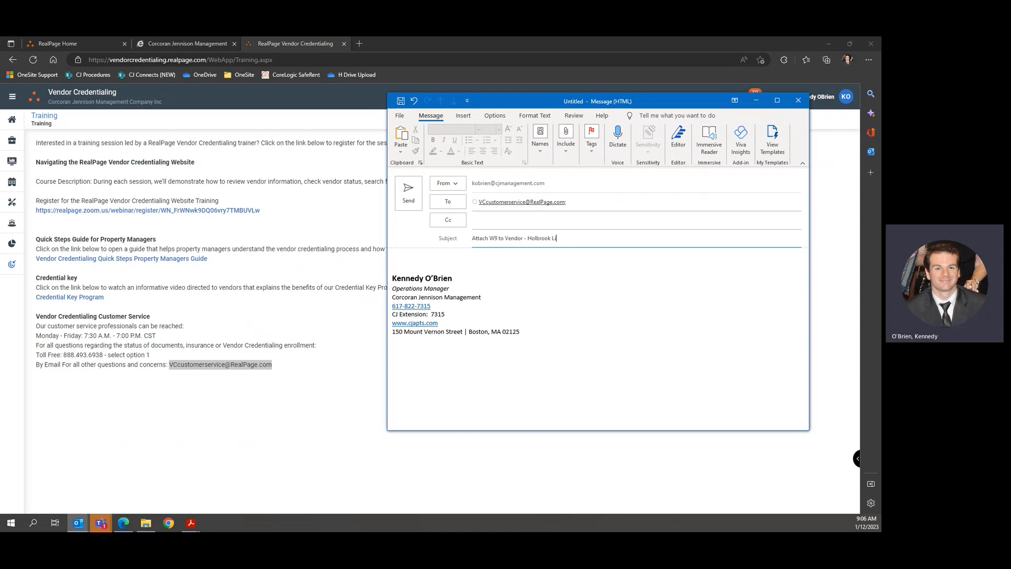
type("ttle League")
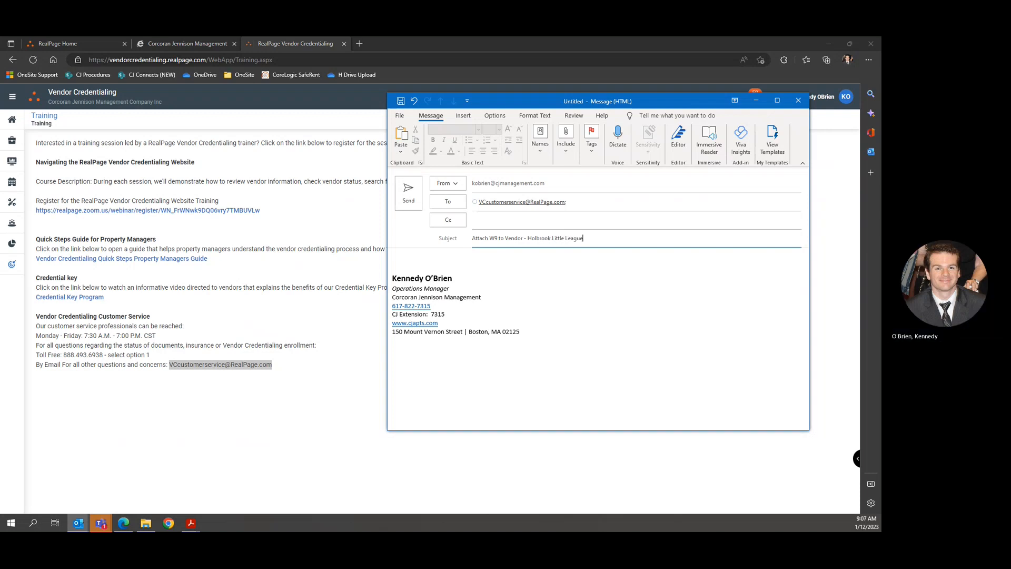
key("Tab")
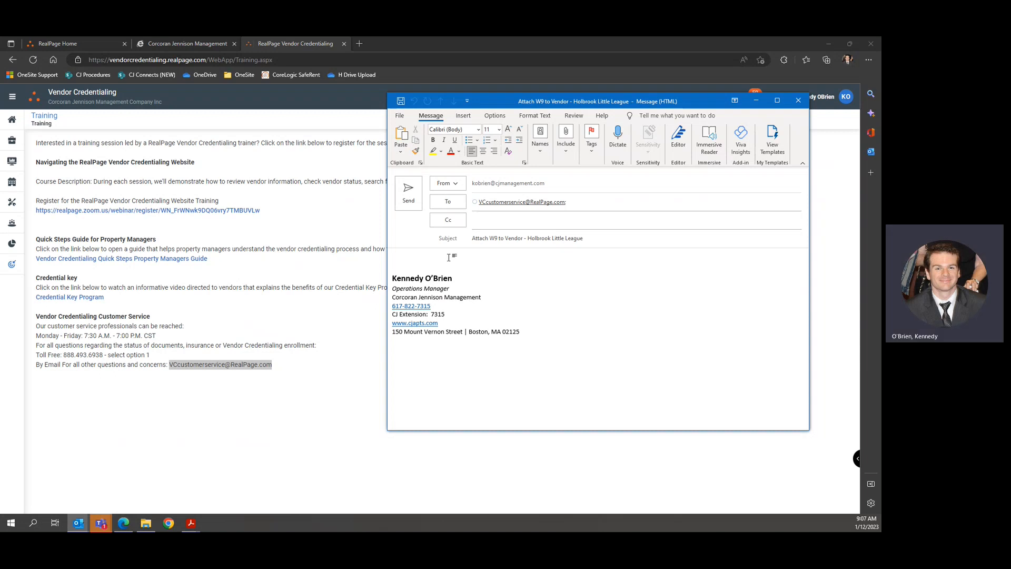
type("Please a")
key("BackSpace")
type("use the attached ")
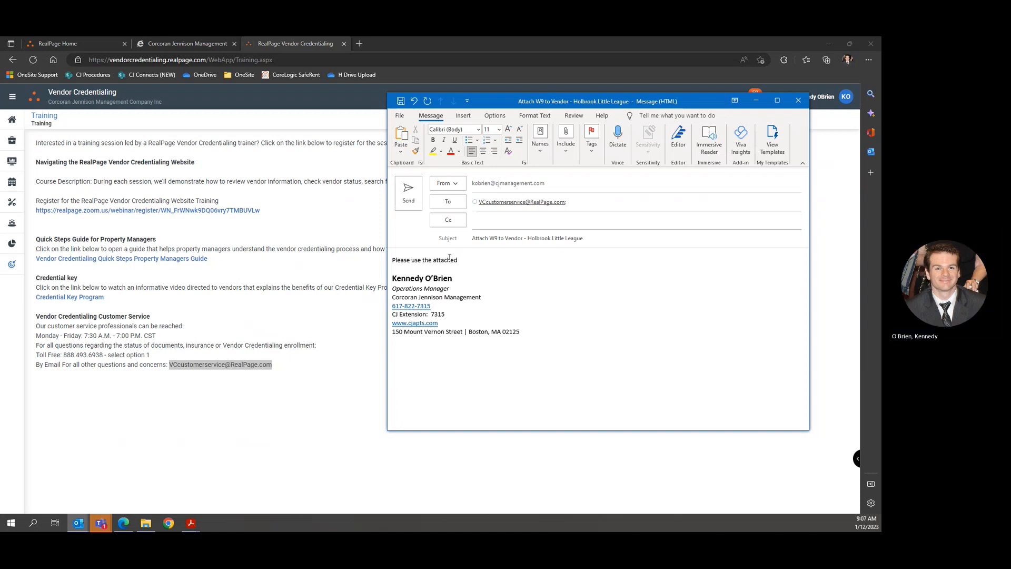
type("W9")
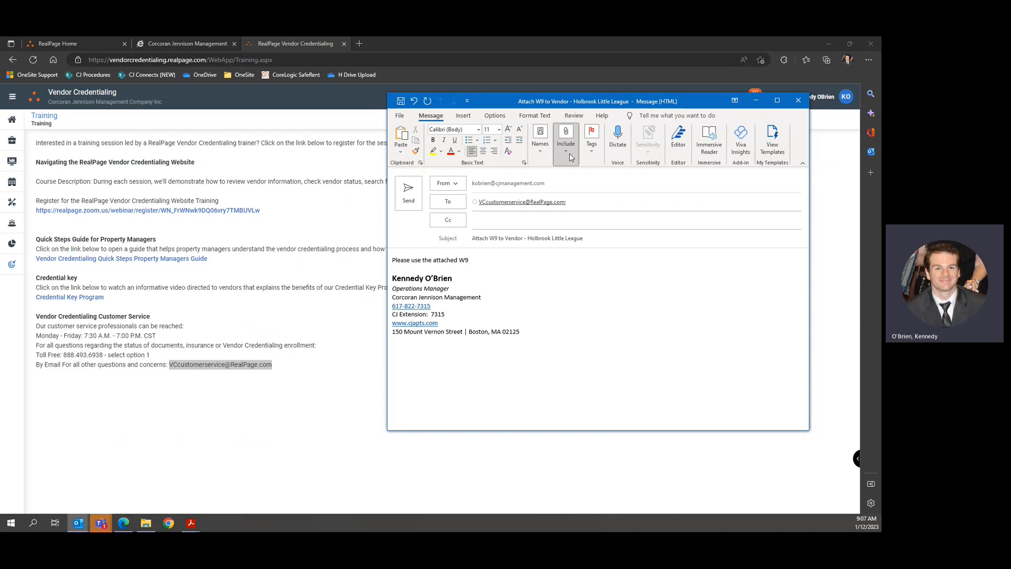
left_click(570, 153)
left_click(563, 195)
Attach the W9 - Holbrook Little League PDF and write 'to add to vendor ID number 1180715'.
left_click(623, 223)
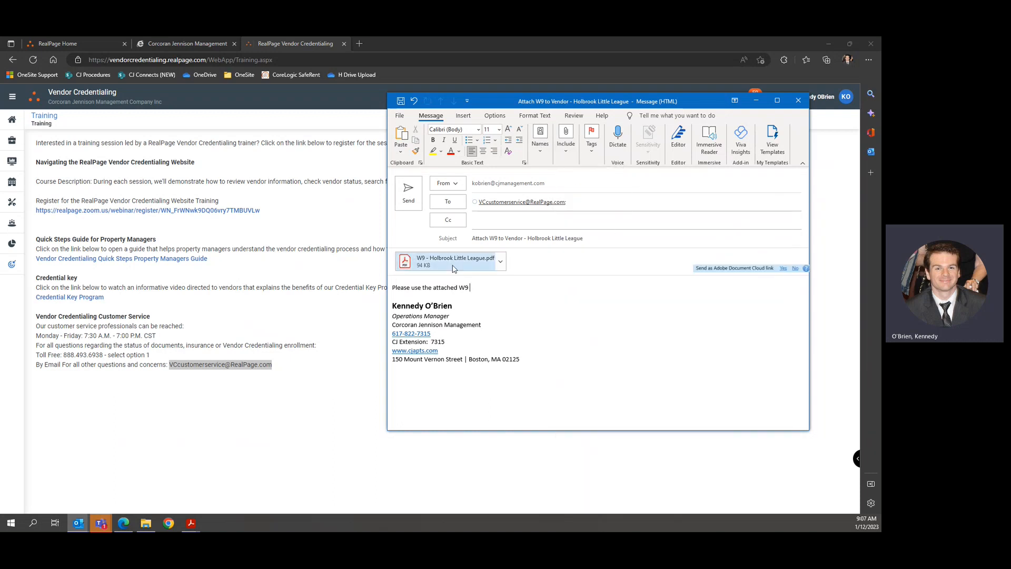
type("to add to")
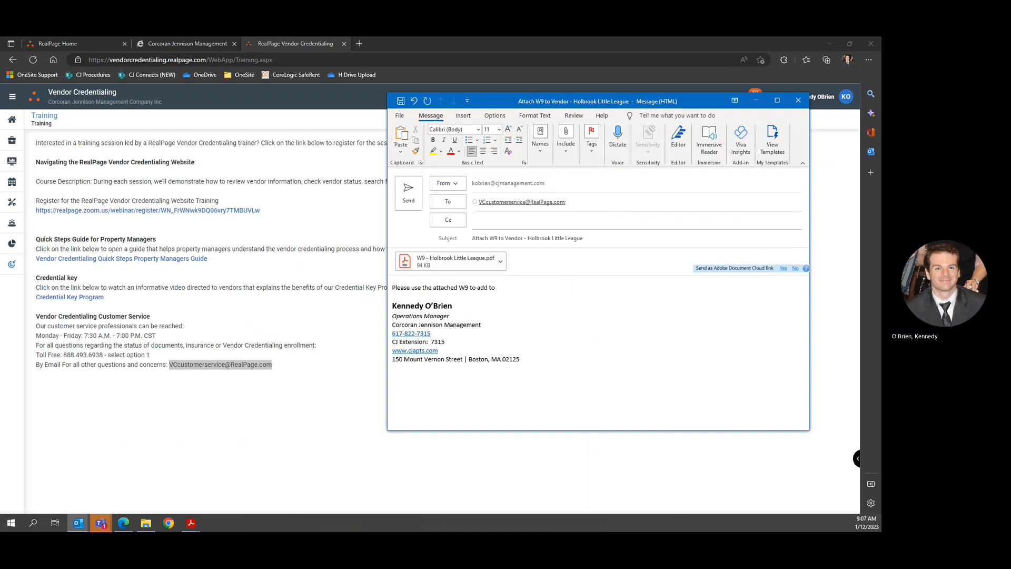
type(" vendor ID nu")
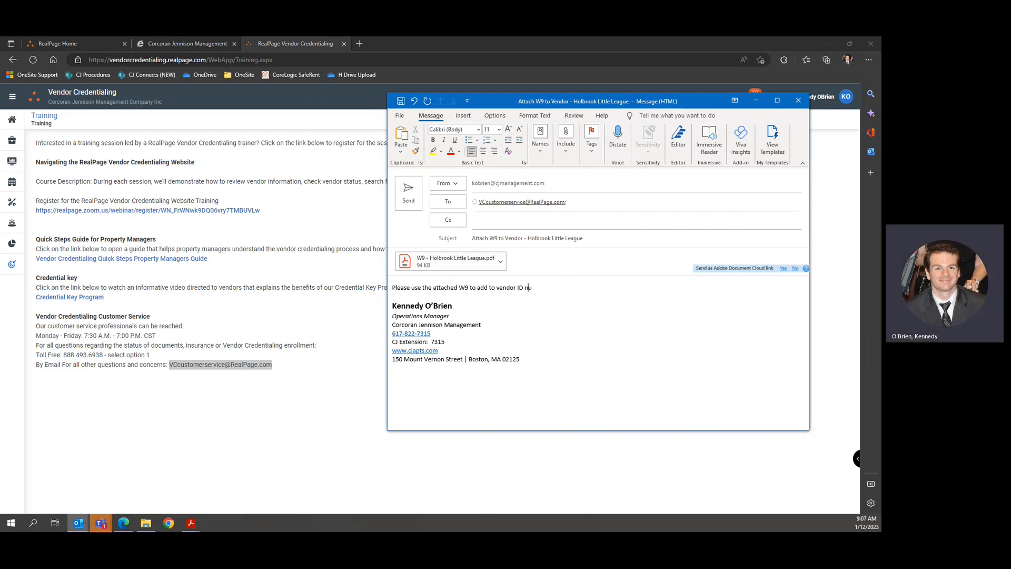
type("mber")
key("super+v")
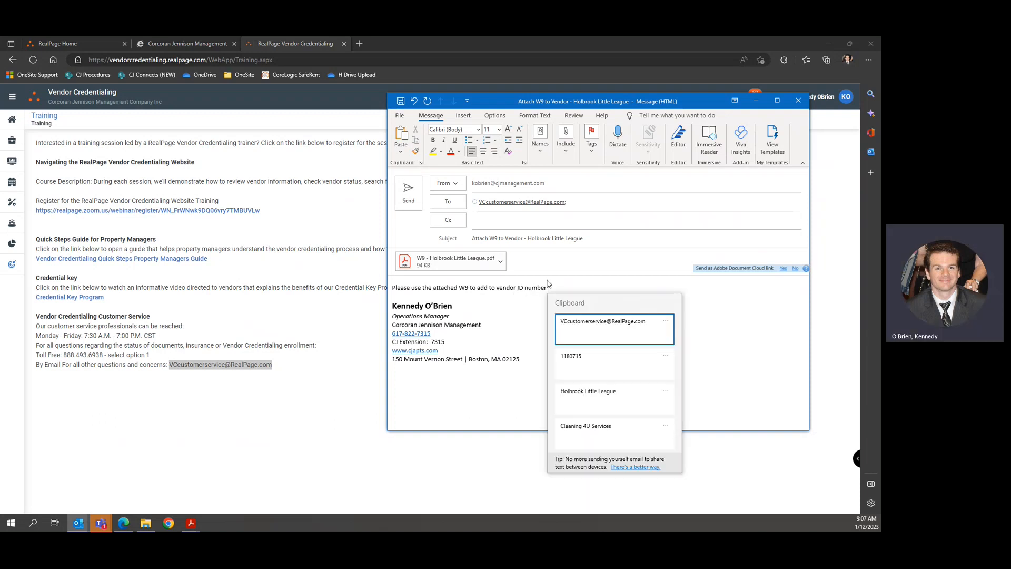
key("Down")
key("Return")
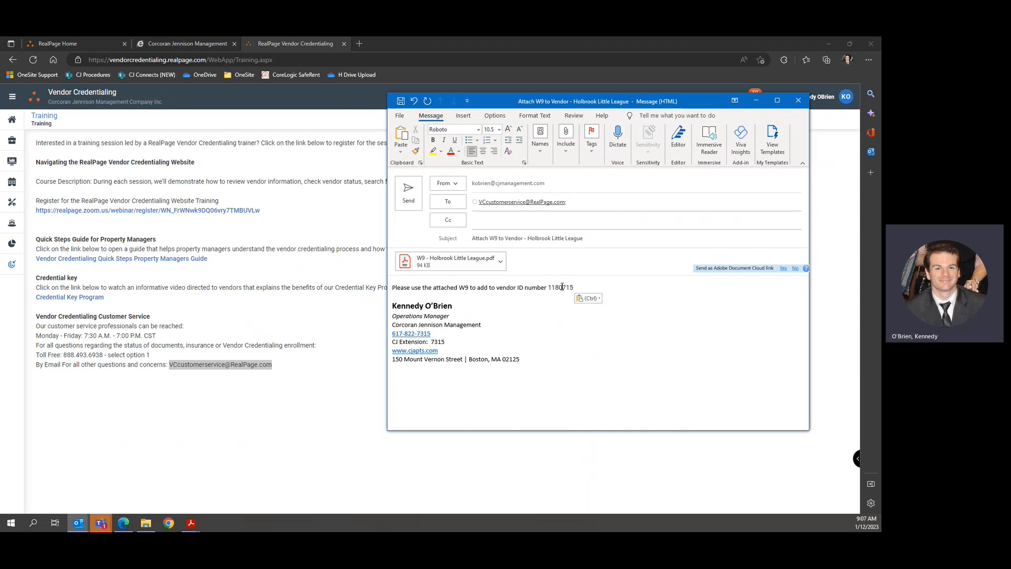
double_click(554, 288)
key("super+c")
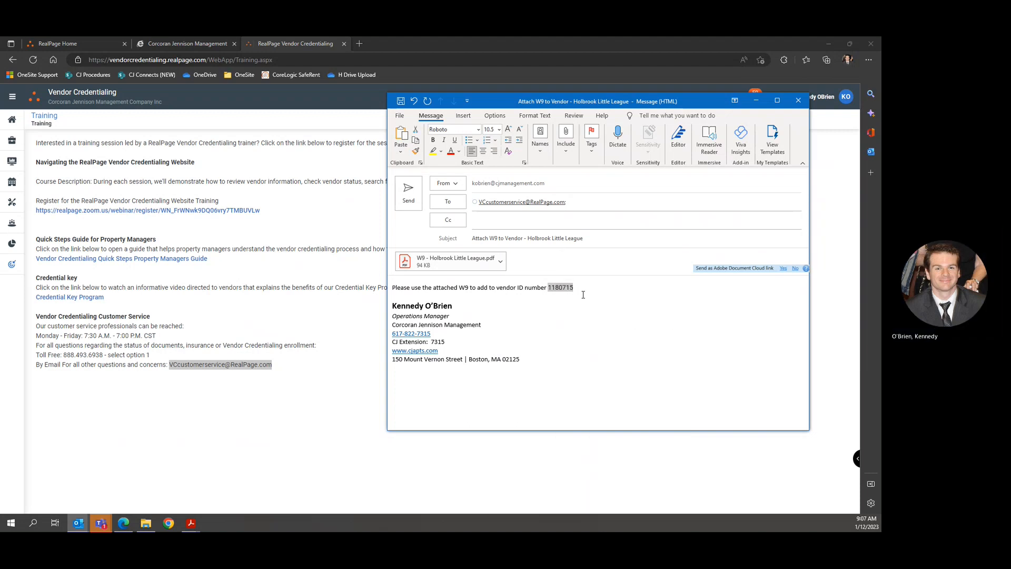
key("BackSpace")
key("BackSpace")
key("BackSpace")
type("r")
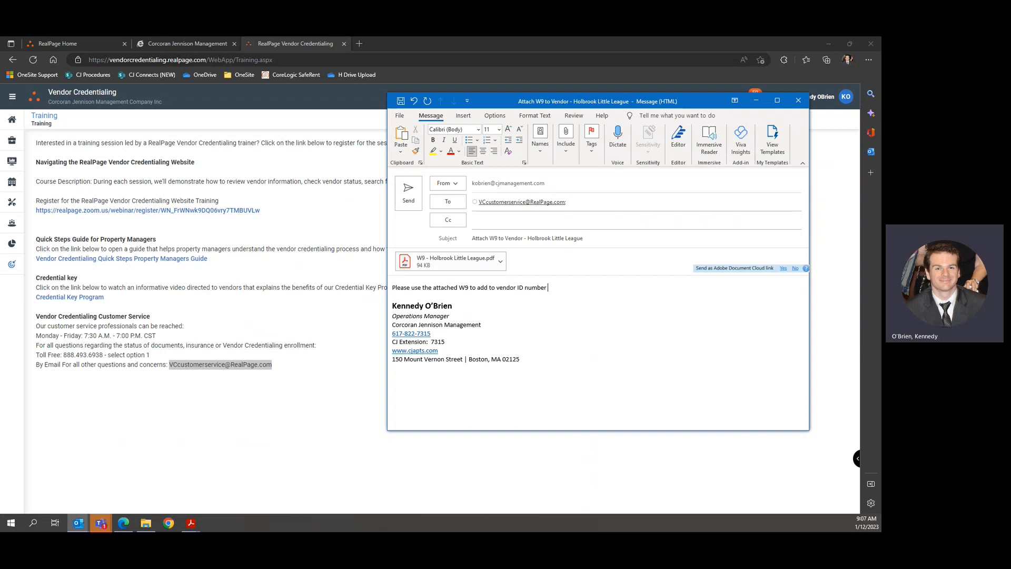
right_click(548, 288)
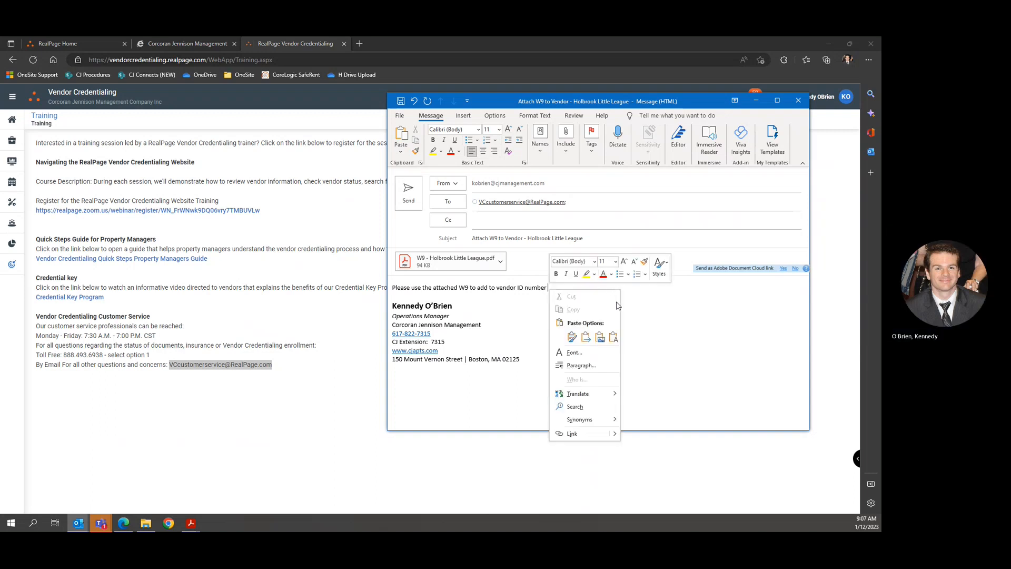
left_click(613, 337)
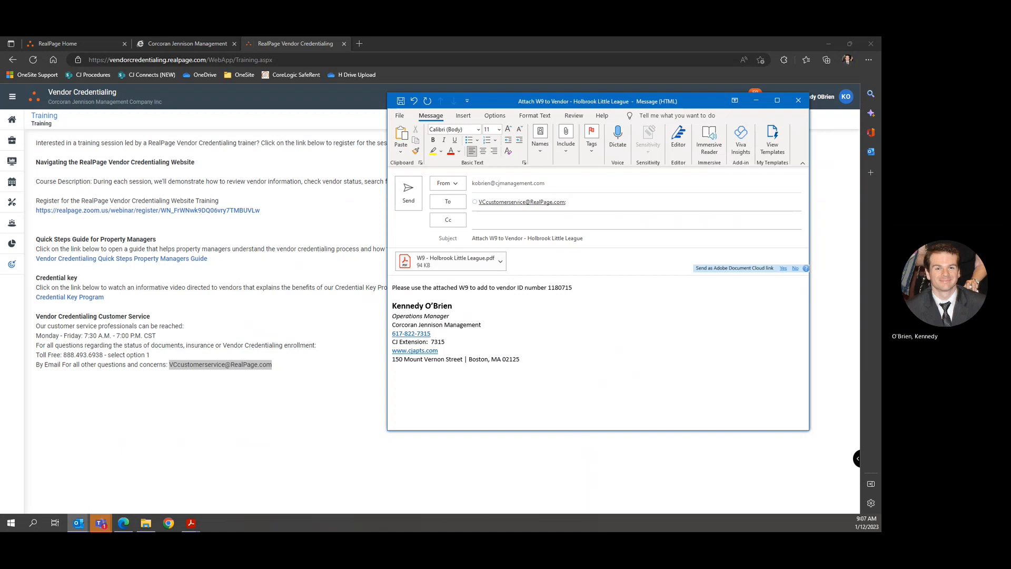
Continue the body naming Holbrook Little League as the vendor and begin a 'Thank' closing.
type("to ")
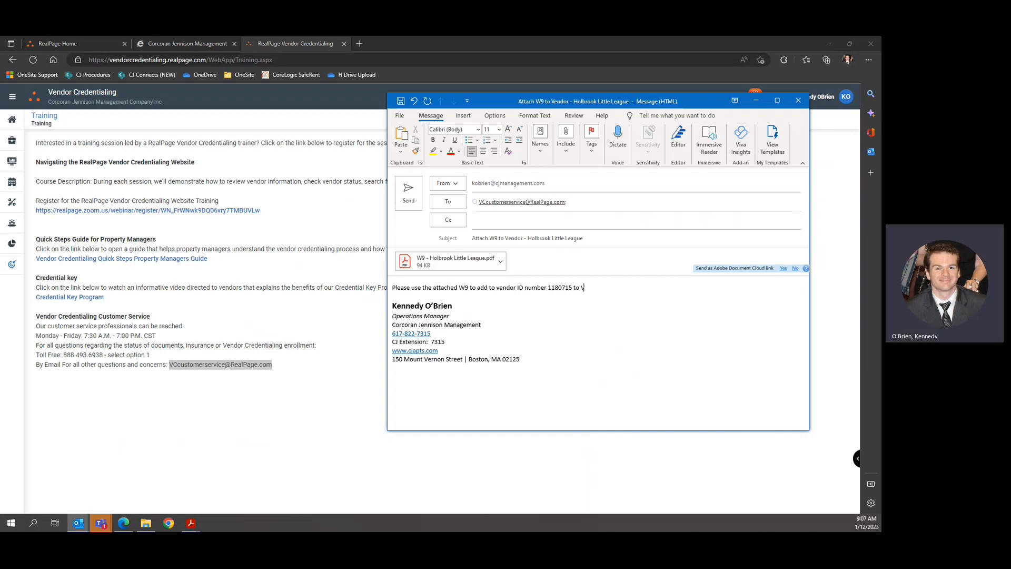
type("Vendor ")
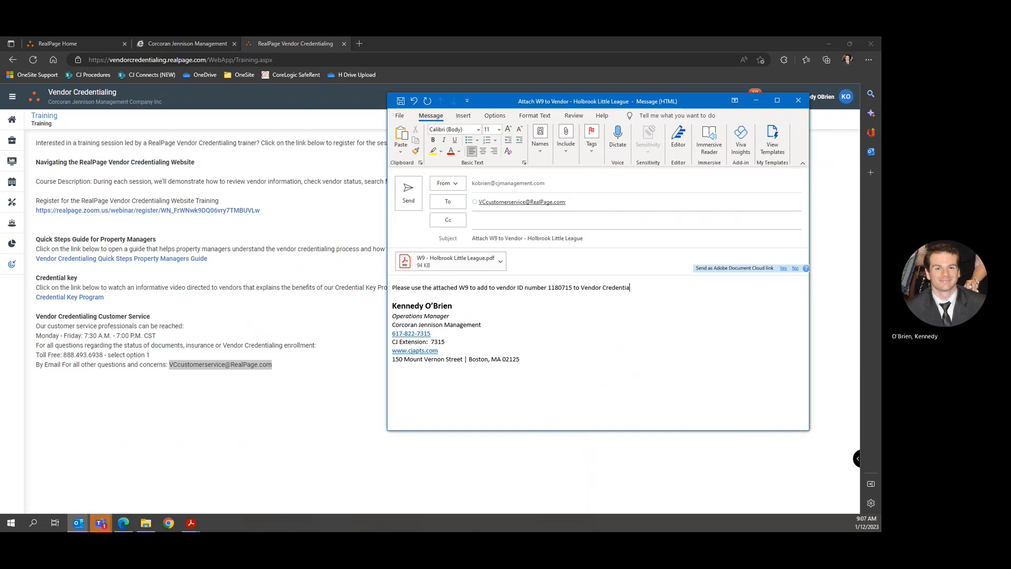
type("Credentialing. This is for Ho")
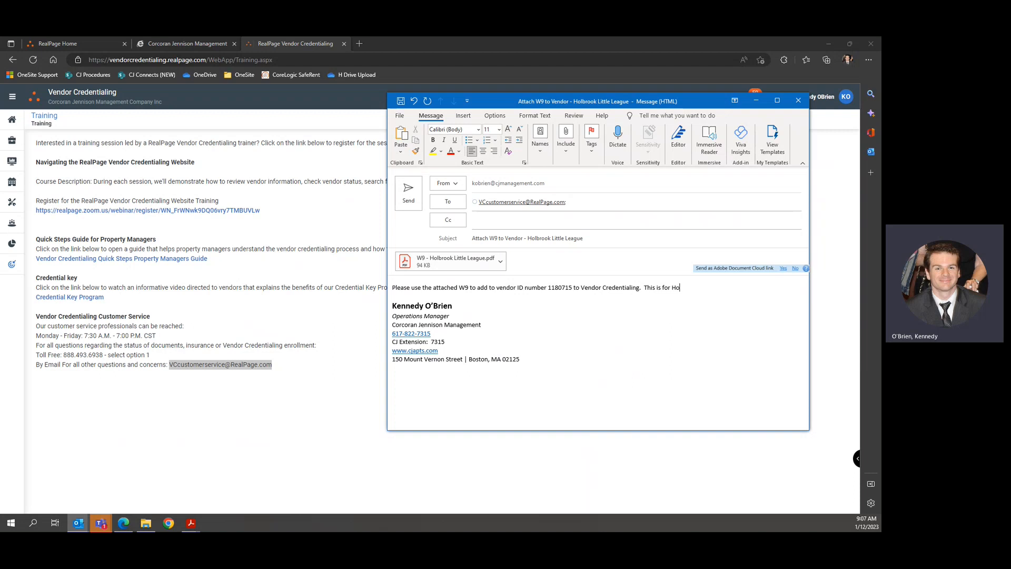
type("lbrook Little Leage.")
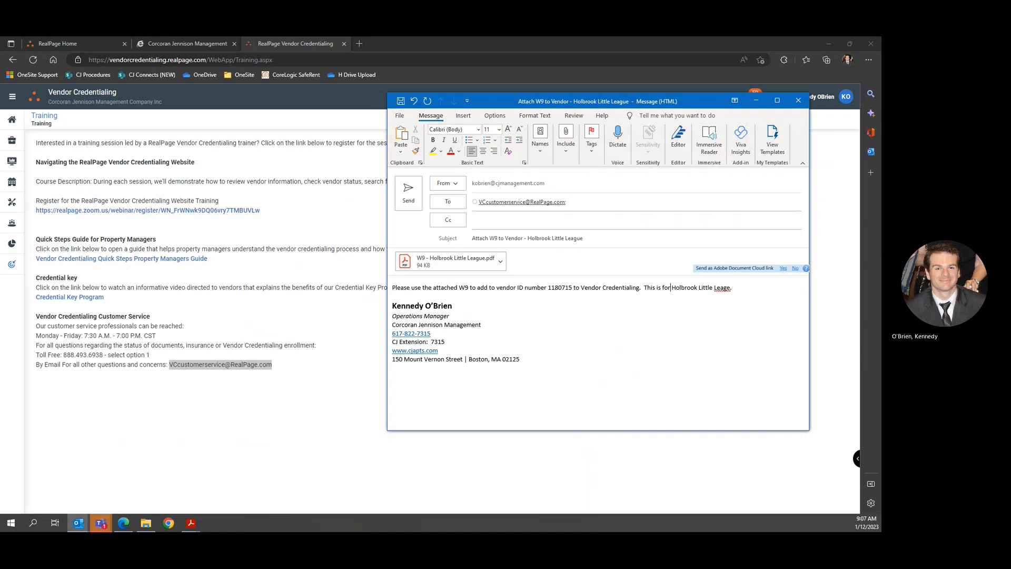
type(" the vendor names")
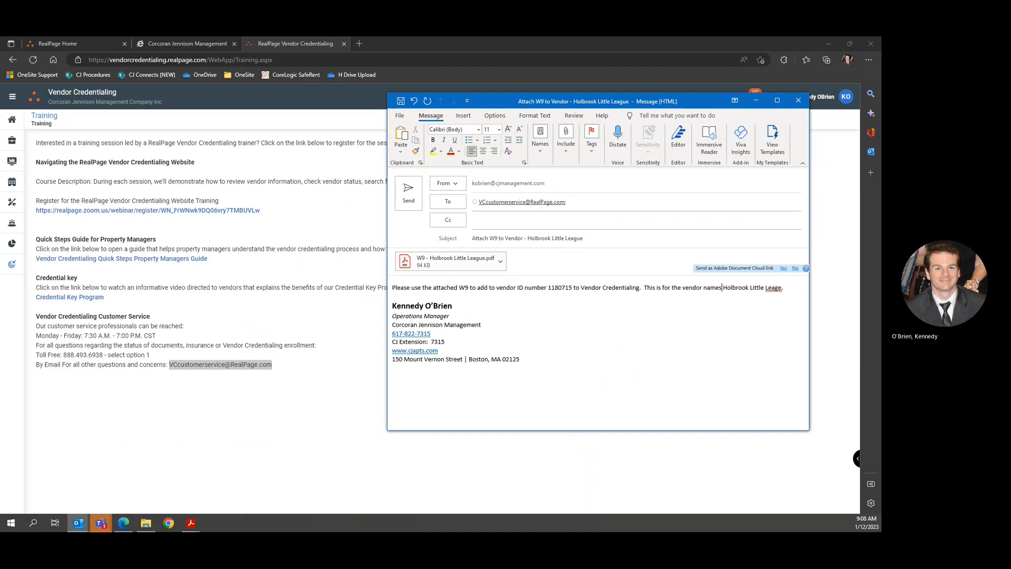
key("BackSpace")
type("d")
type("u")
key("Return")
key("Return")
type("Thank")
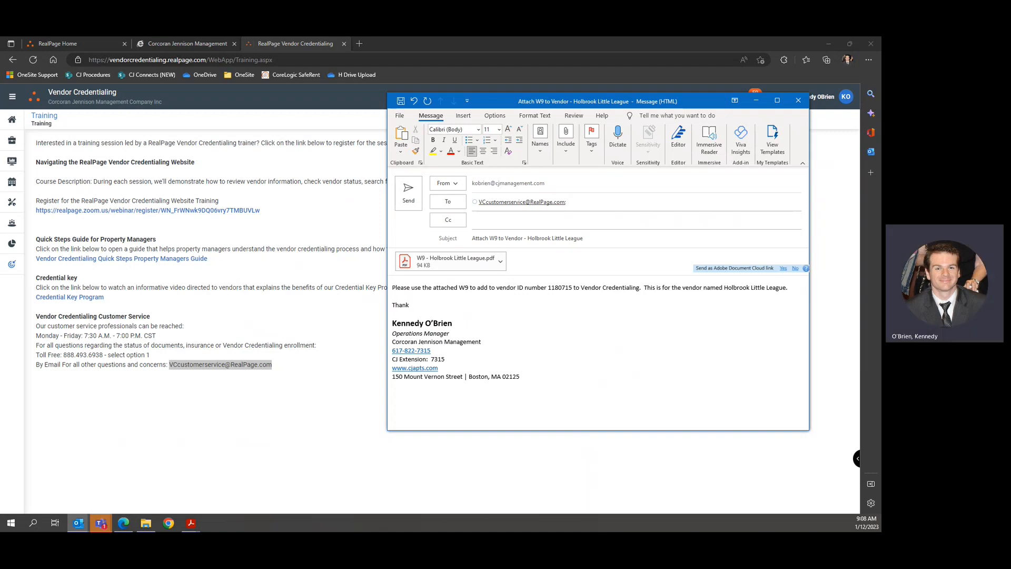
Send the W9 email and search vendors for 'holbrook little'.
left_click(408, 193)
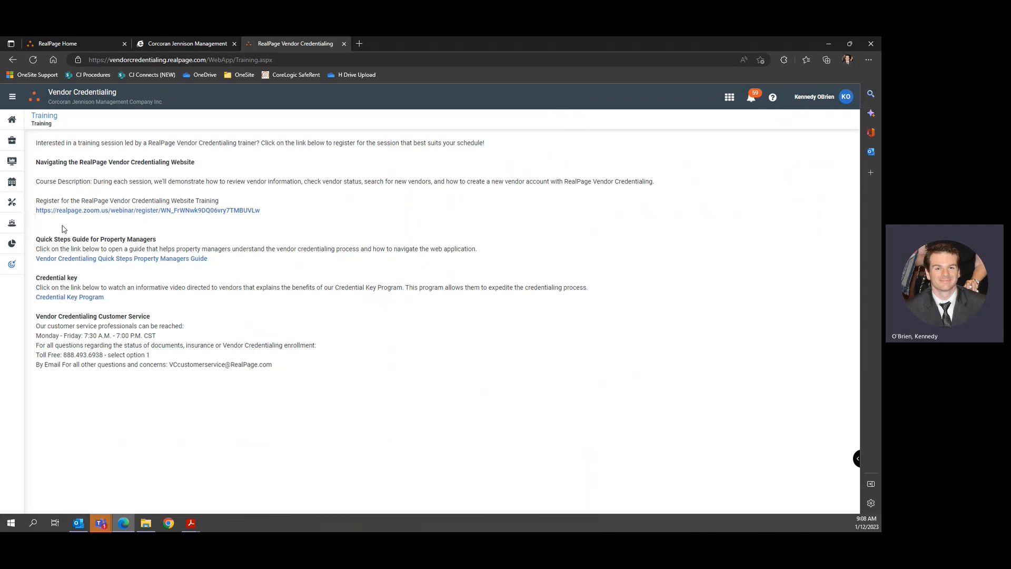
mouse_move(18, 207)
left_click(39, 223)
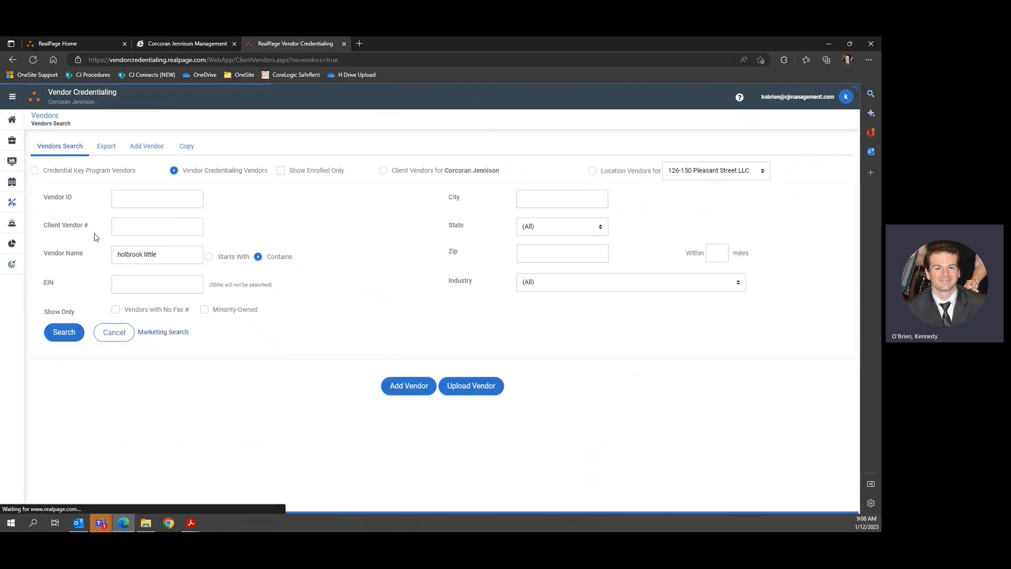
left_click(156, 254)
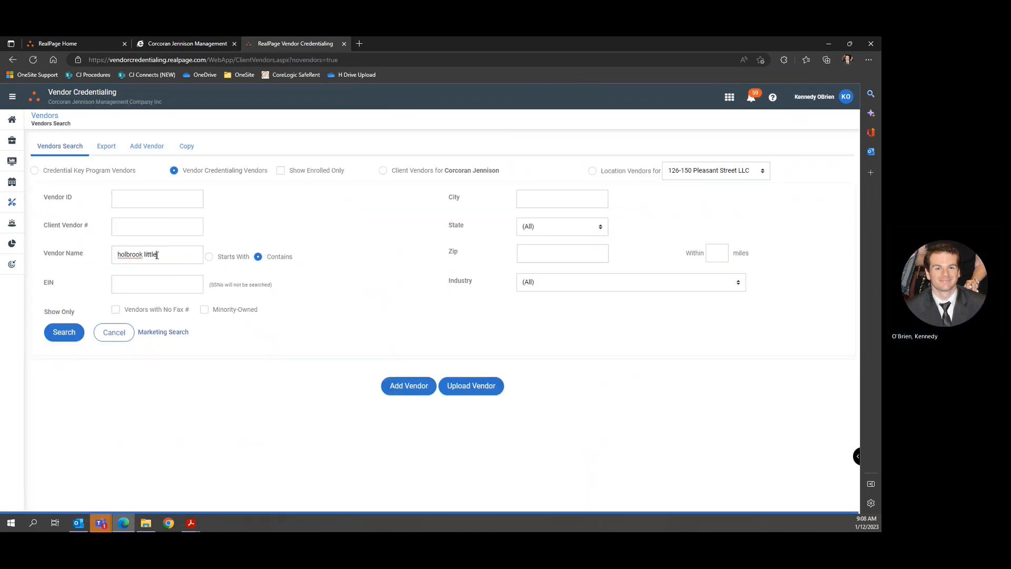
left_click(78, 338)
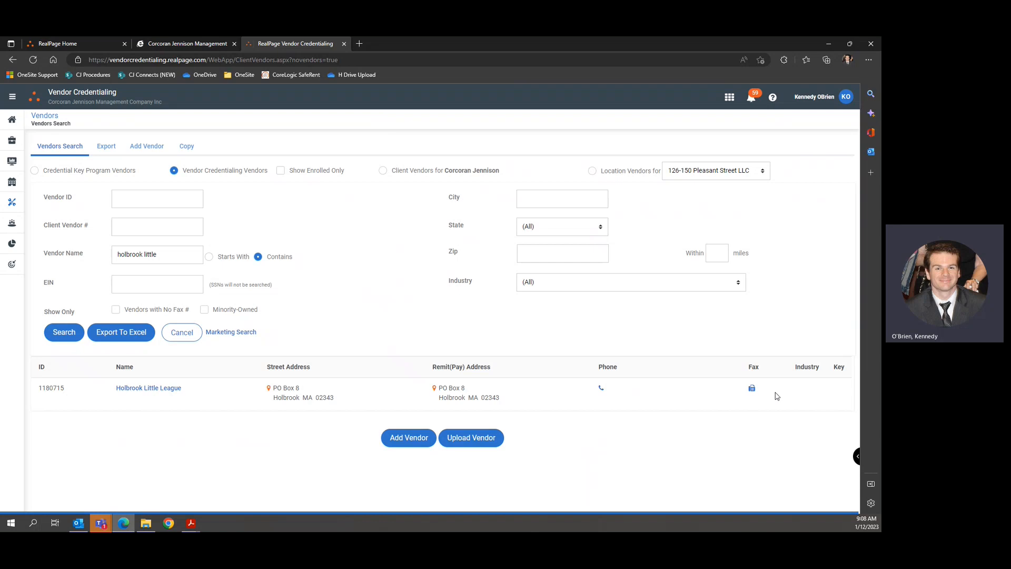
Open the Holbrook Little League record and its Update Property List.
left_click(152, 395)
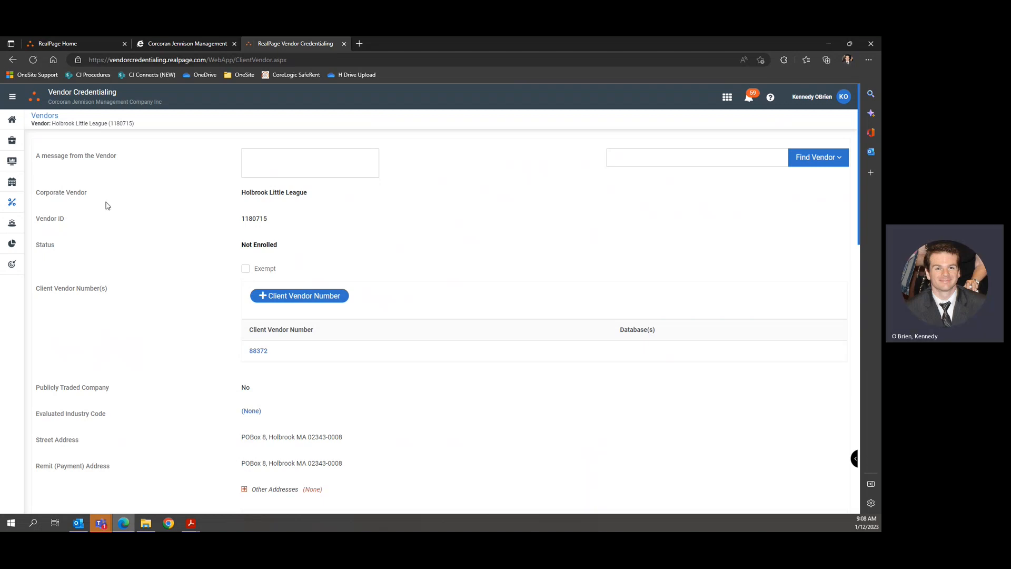
scroll(210, 257, "down", 8)
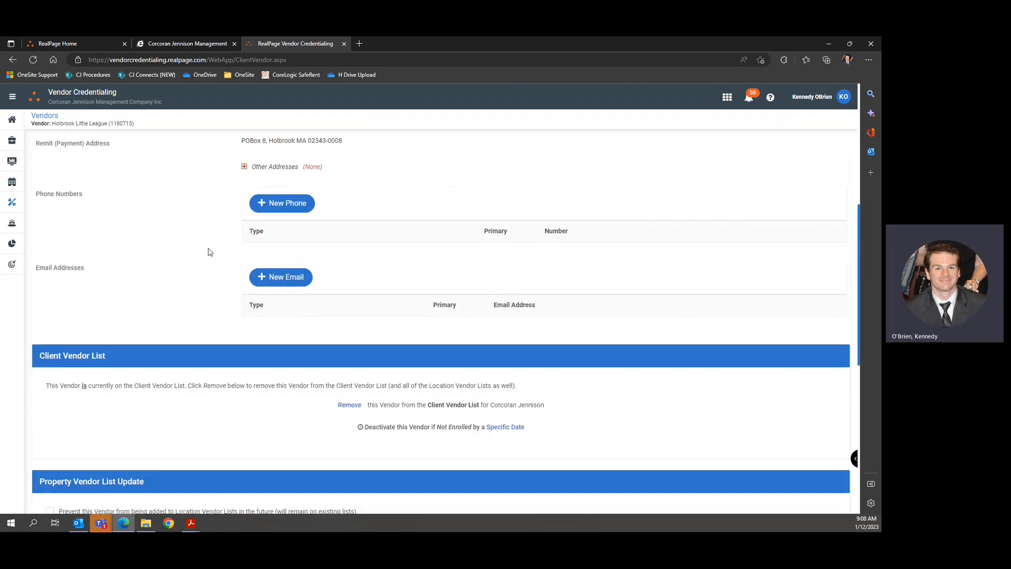
scroll(209, 250, "down", 5)
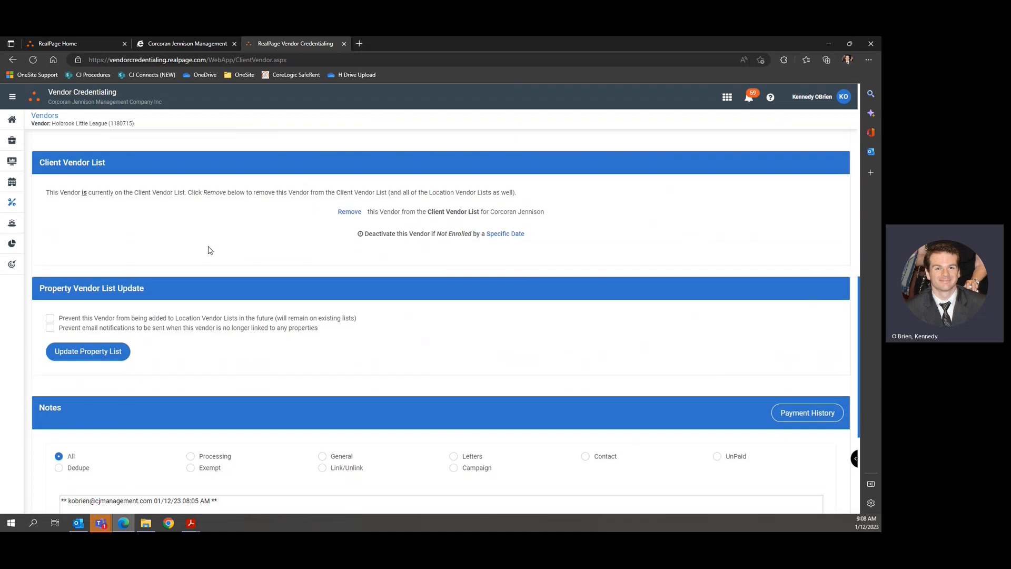
scroll(209, 249, "up", 3)
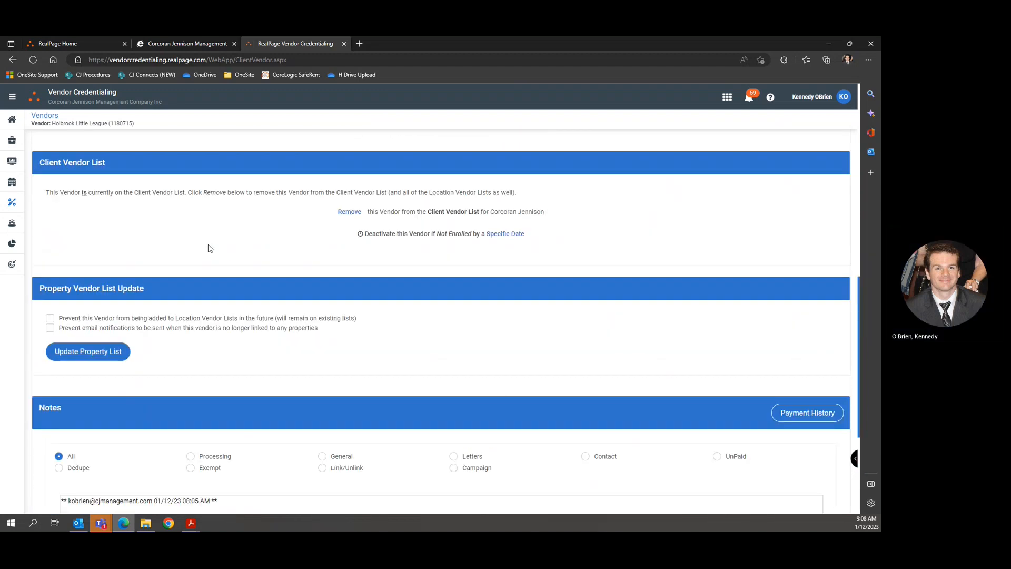
left_click(117, 356)
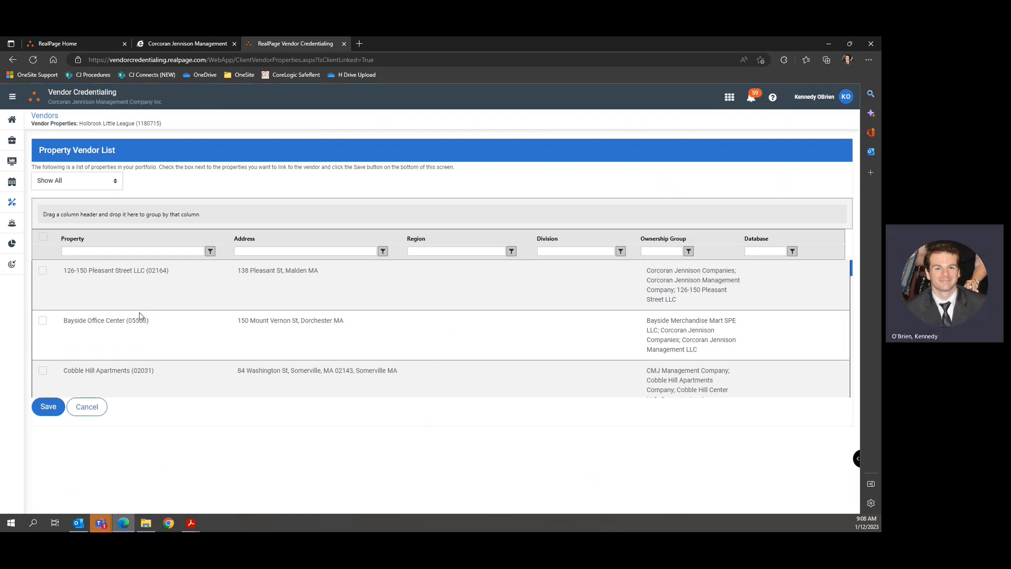
Tick Ramblewood Apartments in the Property Vendor List, save, and review the Notes.
scroll(141, 311, "down", 5)
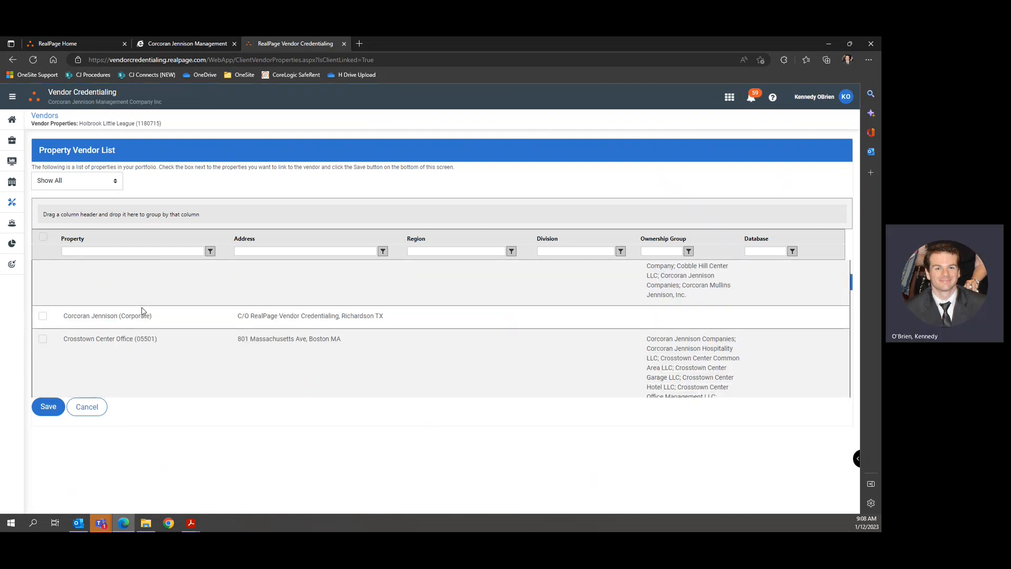
scroll(142, 307, "down", 5)
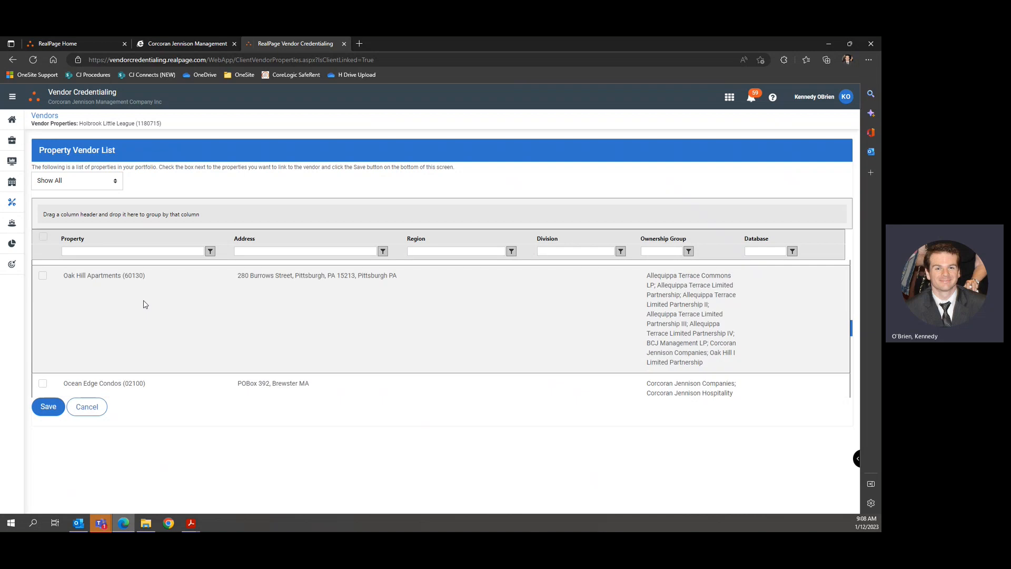
scroll(145, 304, "up", 5)
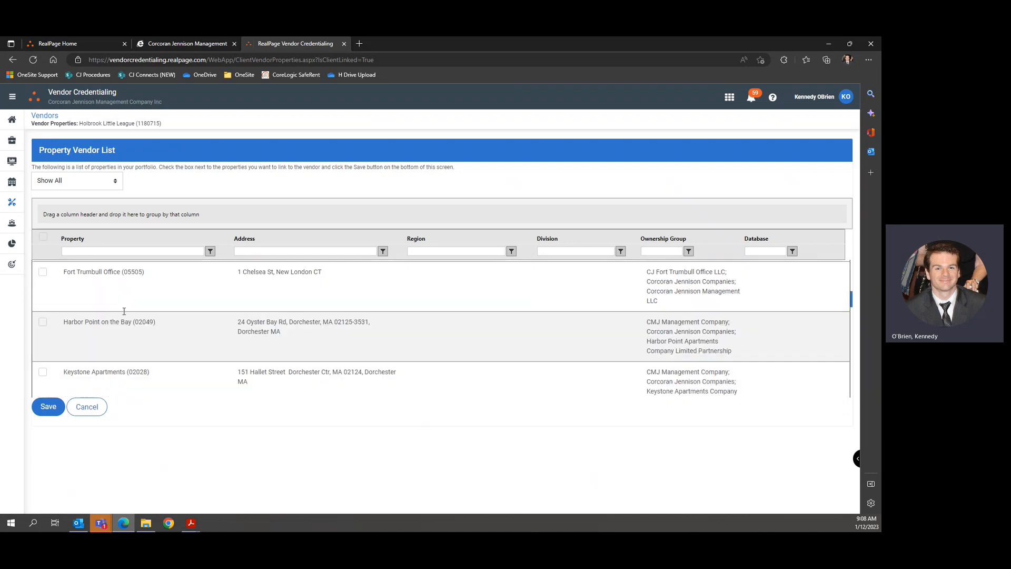
scroll(125, 311, "down", 10)
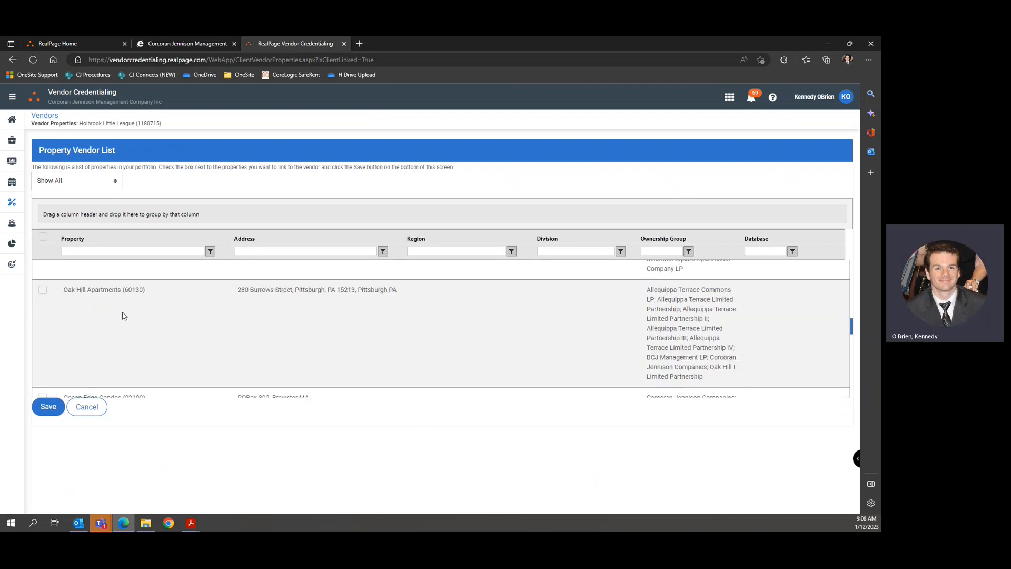
scroll(124, 315, "down", 3)
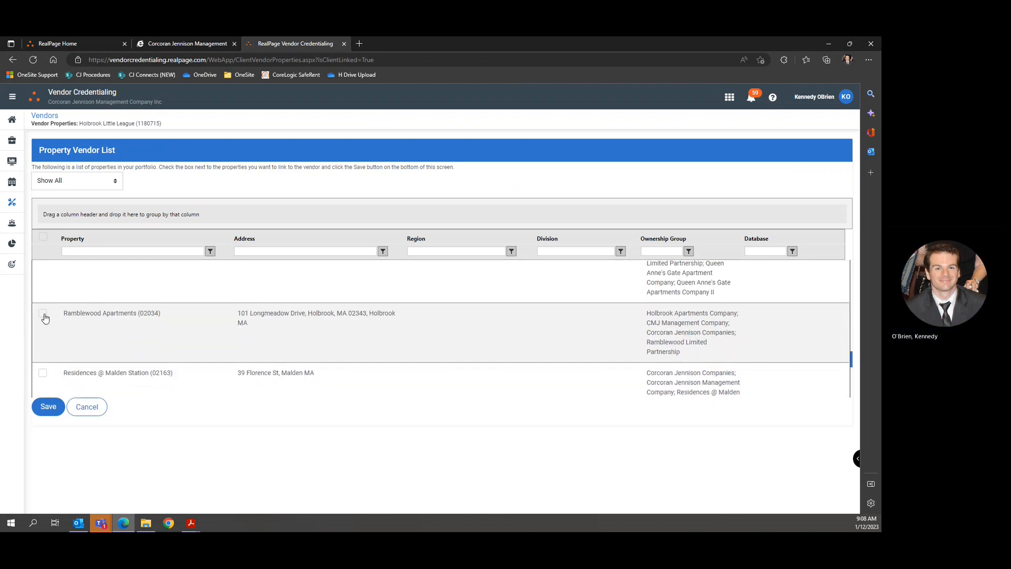
left_click(43, 313)
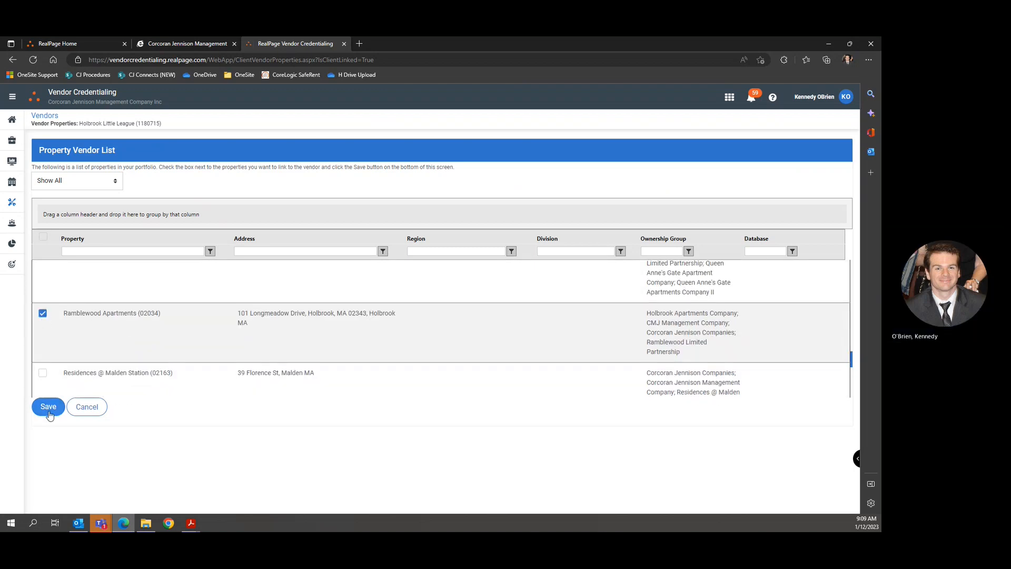
left_click(48, 408)
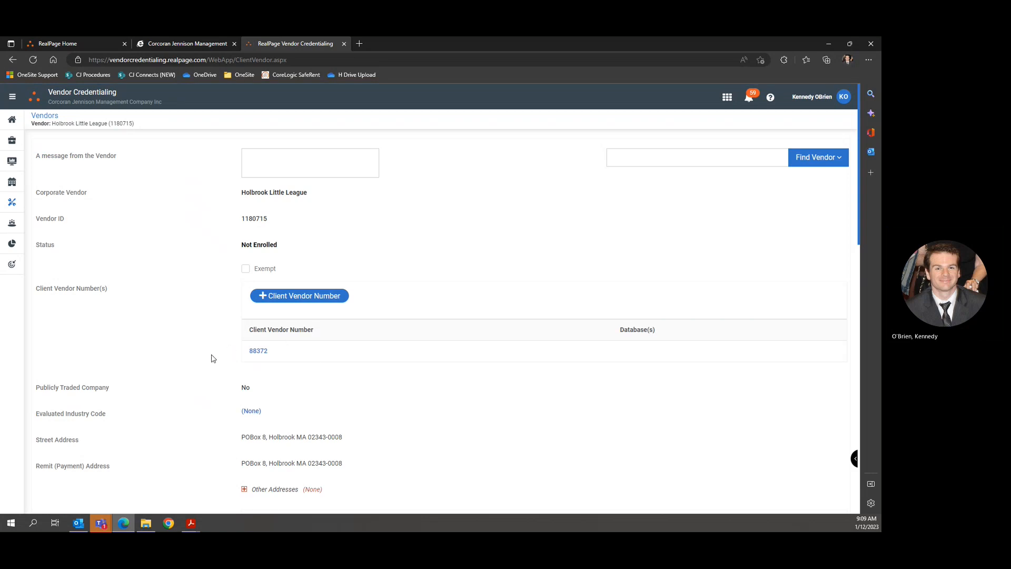
scroll(212, 359, "down", 10)
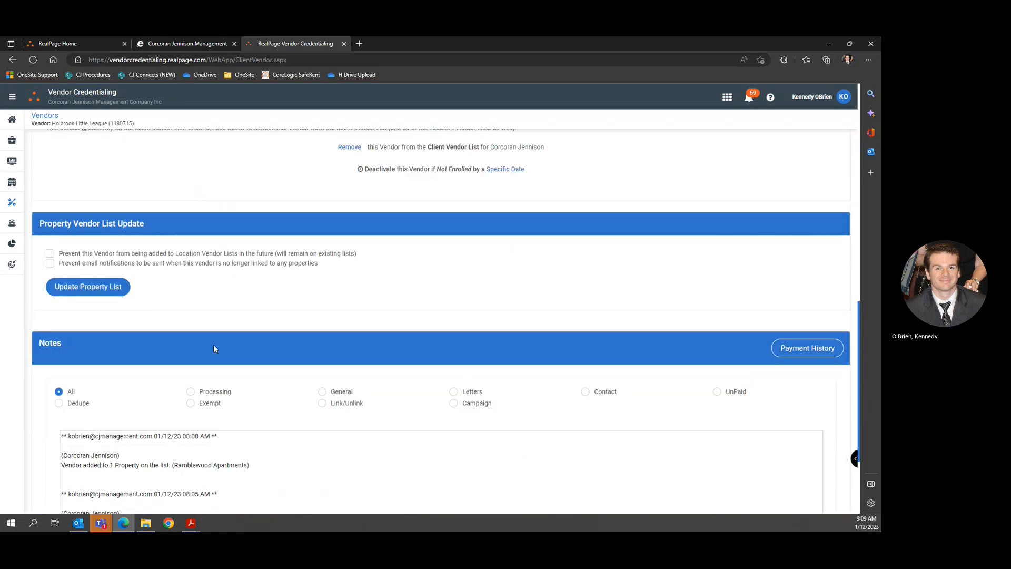
scroll(214, 344, "down", 3)
scroll(217, 353, "up", 4)
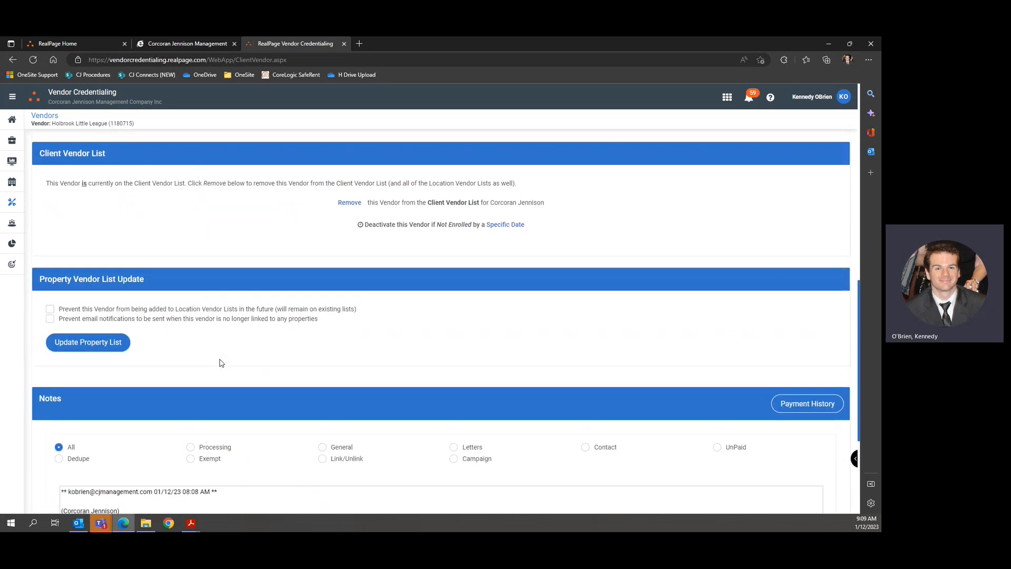
scroll(222, 363, "up", 1)
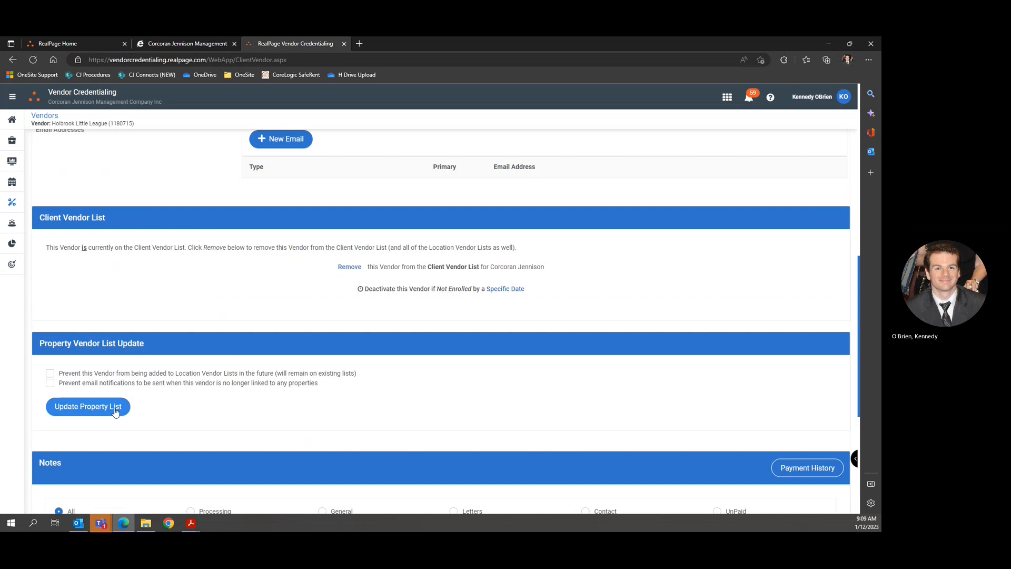
scroll(215, 384, "up", 5)
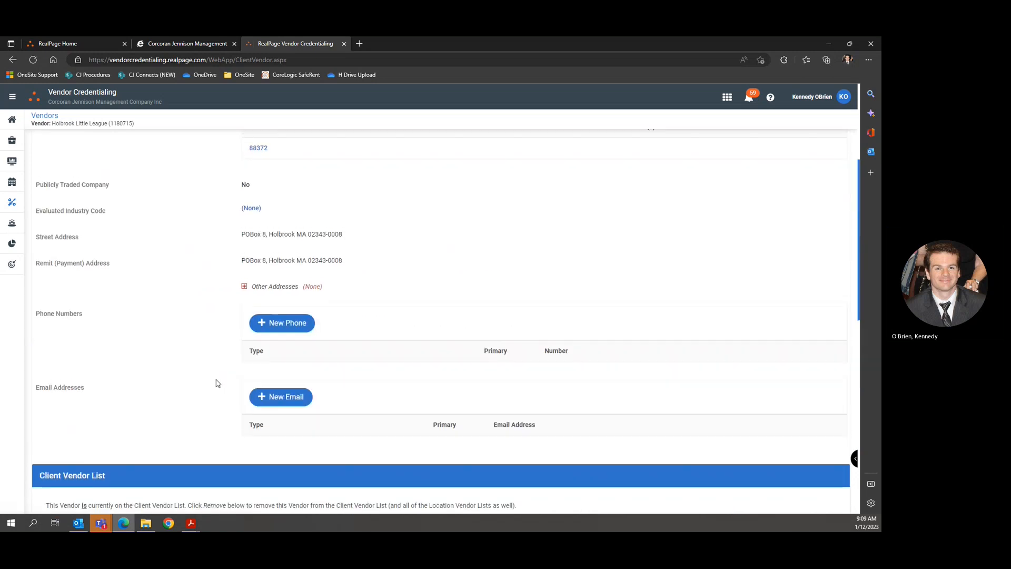
scroll(227, 368, "up", 2)
Leave the industry code settings unchanged and go to the vendor search page.
left_click(250, 337)
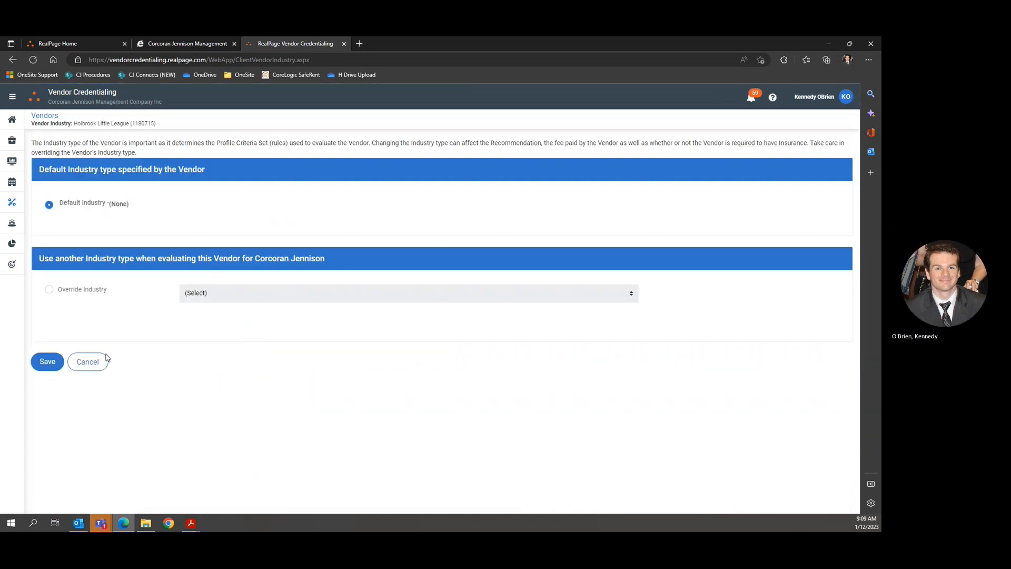
left_click(86, 361)
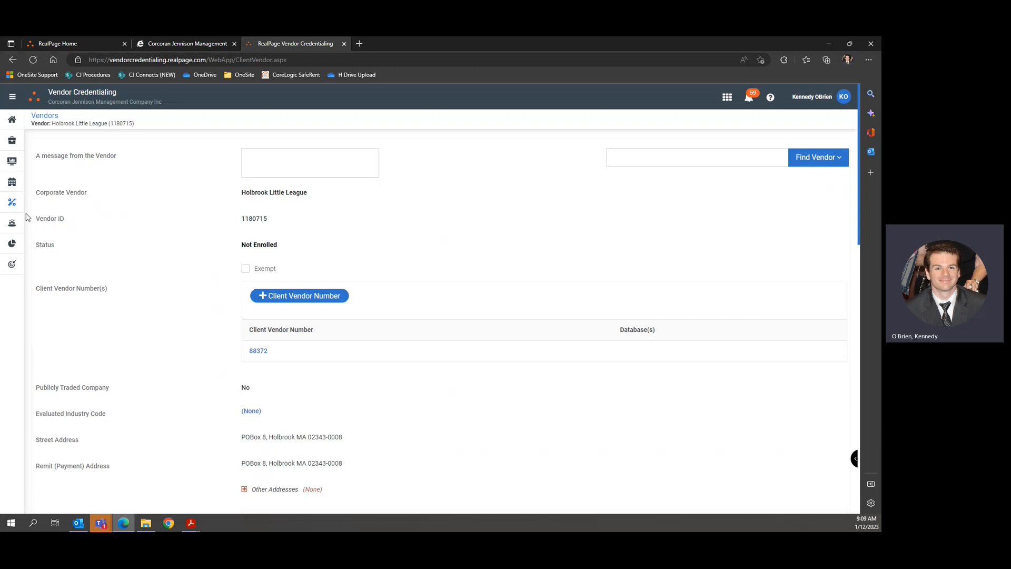
mouse_move(14, 205)
left_click(46, 227)
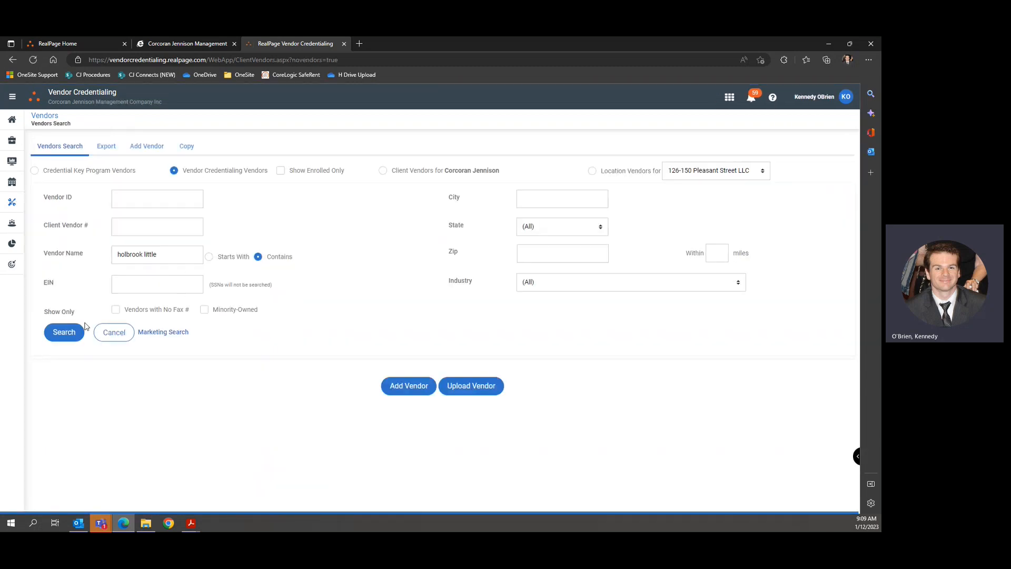
Search 'holbrook little' and open the Holbrook Little League vendor record.
left_click(79, 334)
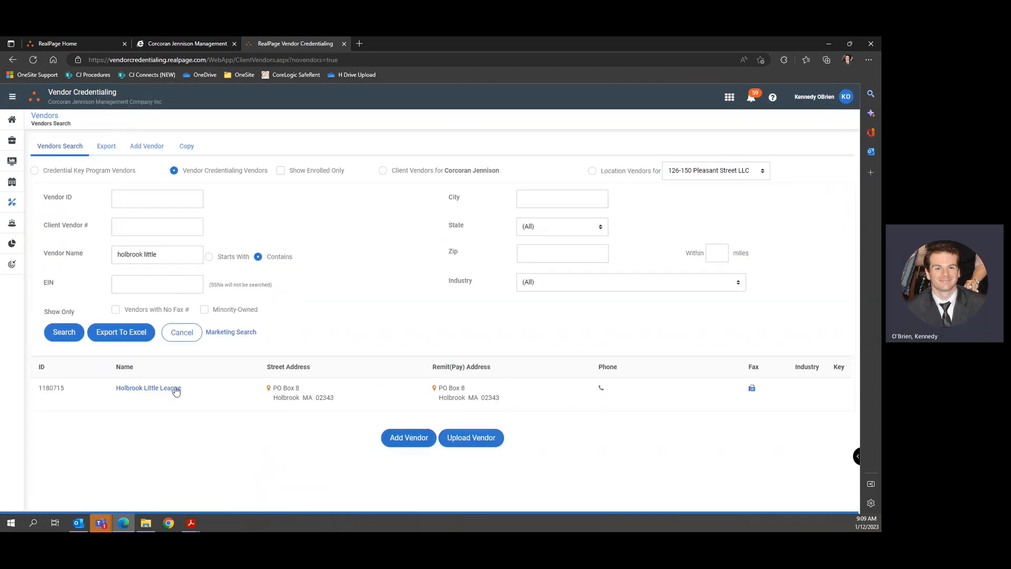
left_click(165, 390)
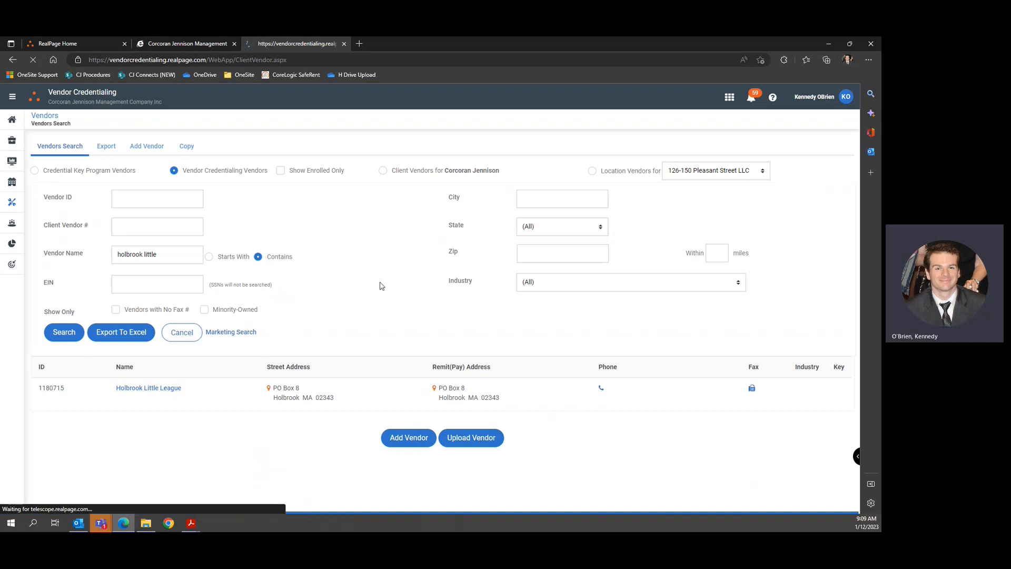
scroll(481, 341, "down", 15)
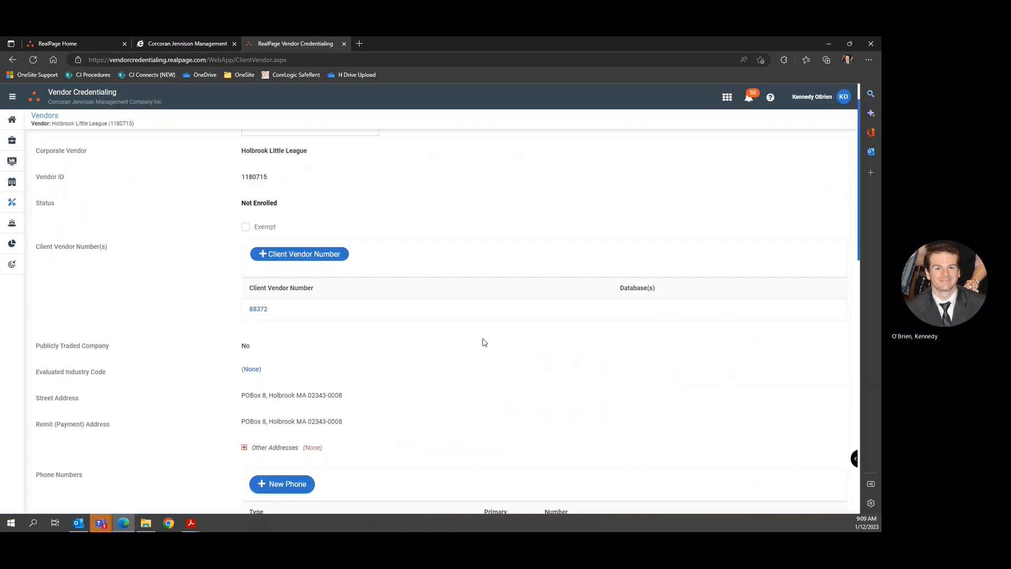
scroll(420, 333, "up", 2)
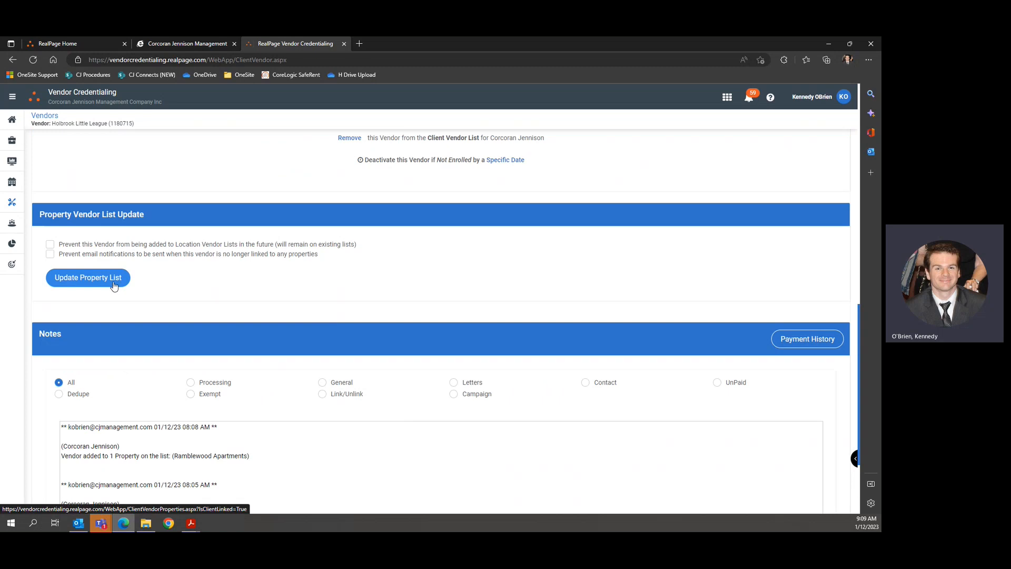
scroll(114, 285, "up", 12)
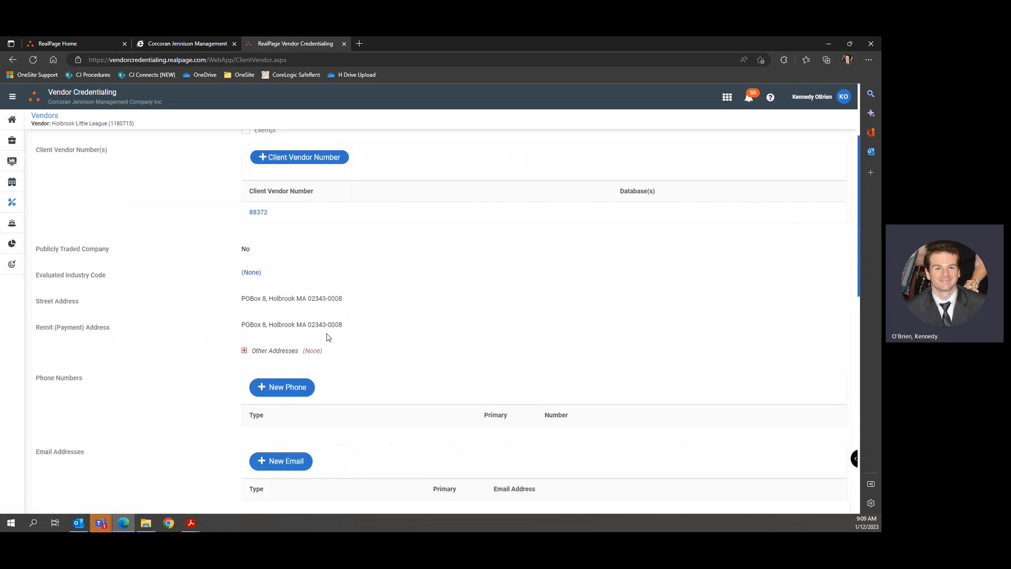
scroll(353, 339, "up", 1)
Mark the vendor Exempt with reason Other, note 'Exemption approved by regional', and save.
left_click(245, 271)
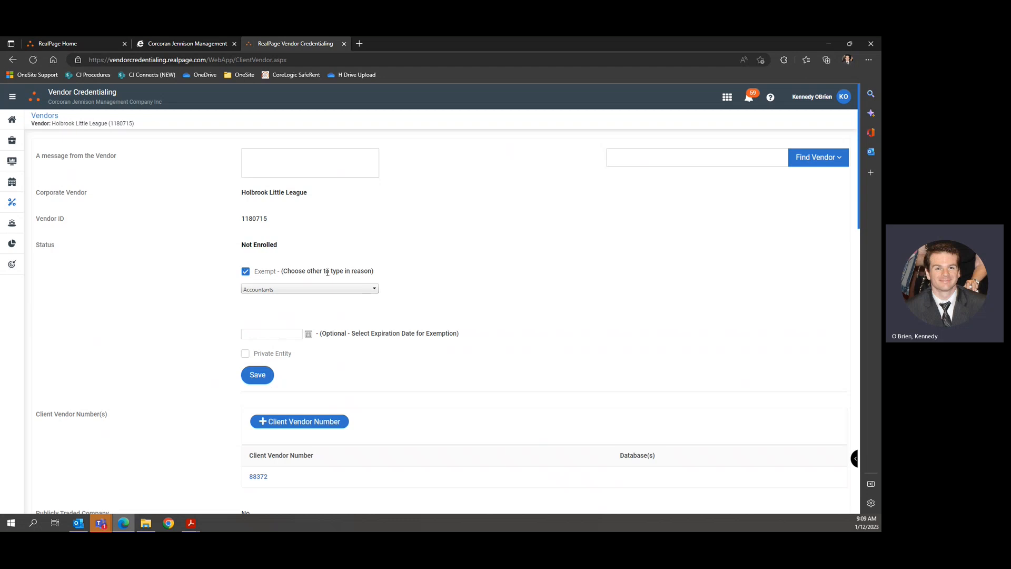
left_click(337, 289)
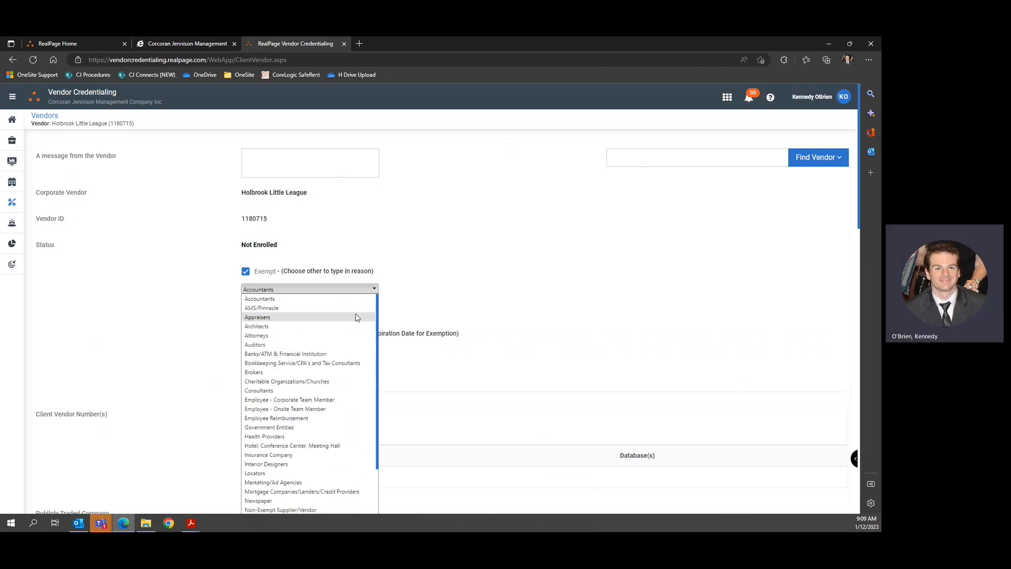
scroll(350, 353, "down", 3)
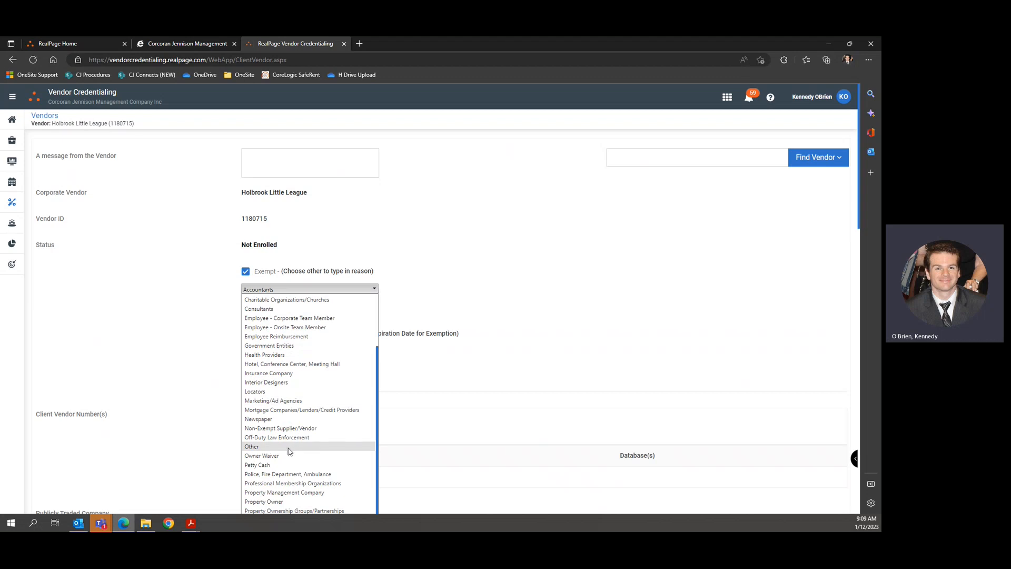
left_click(289, 447)
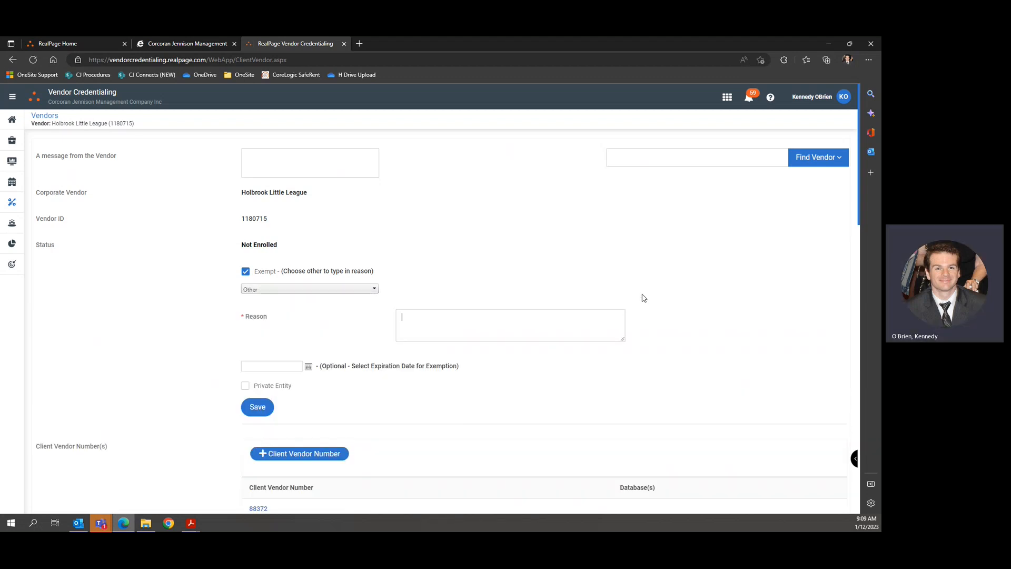
type("Exemption approved by ")
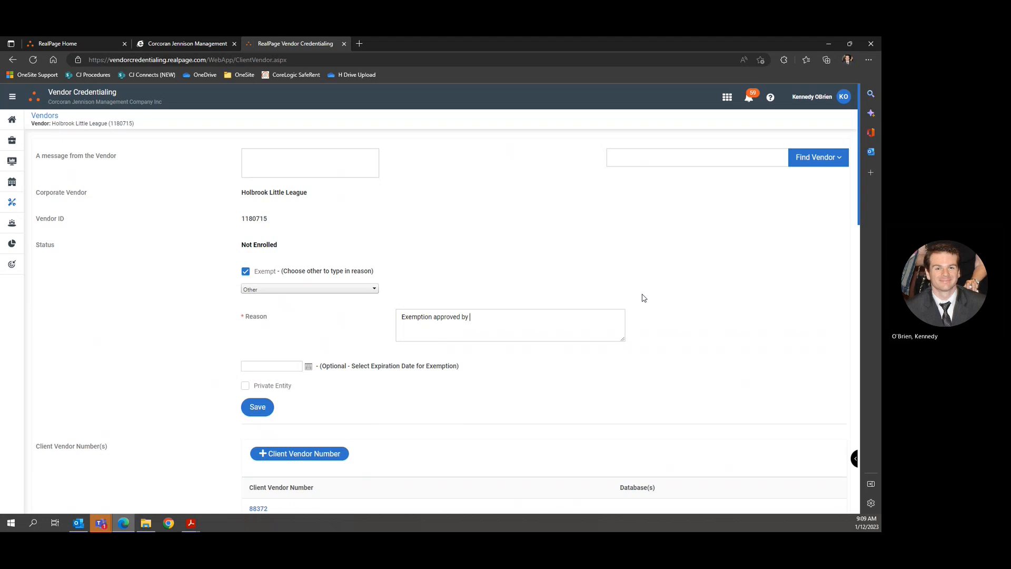
type("regional RB -ko")
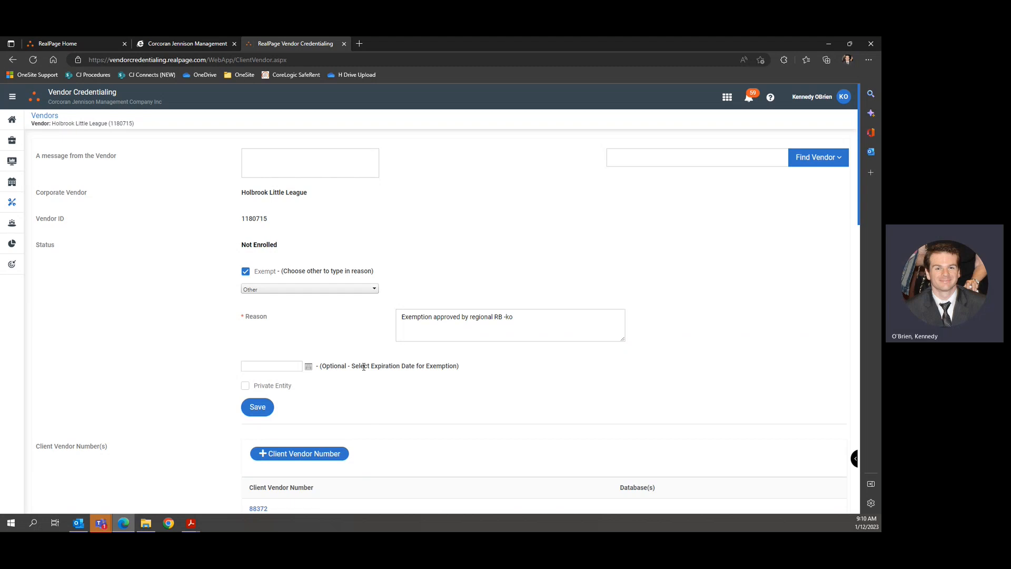
left_click_drag(378, 365, 456, 366)
left_click(493, 375)
left_click(309, 366)
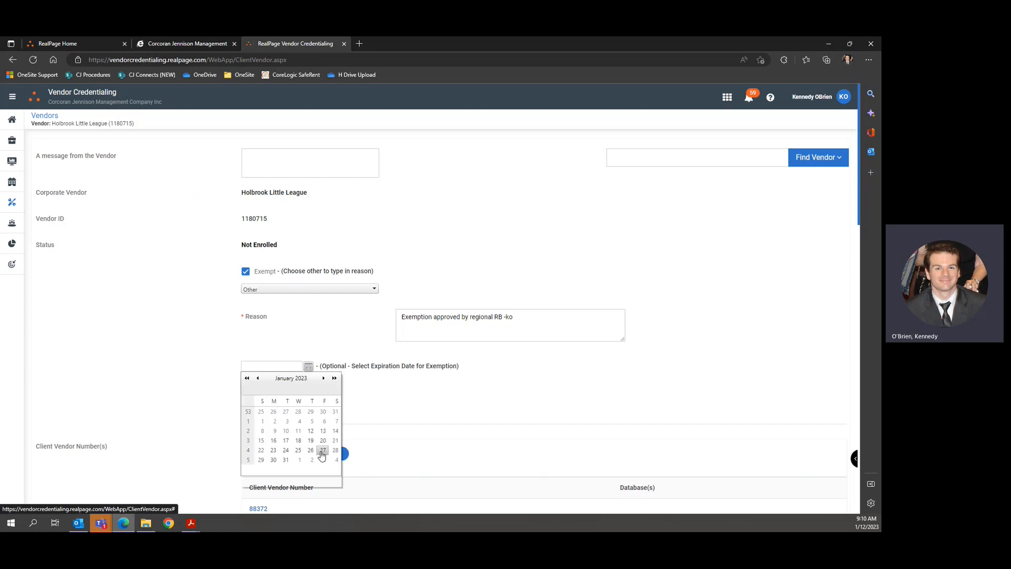
left_click(363, 431)
left_click(256, 408)
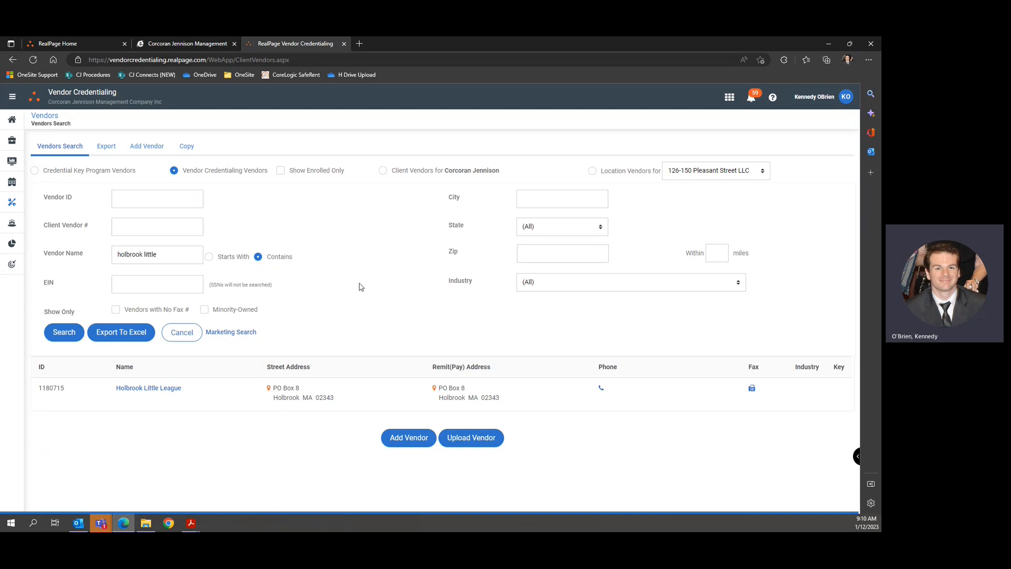
left_click(78, 523)
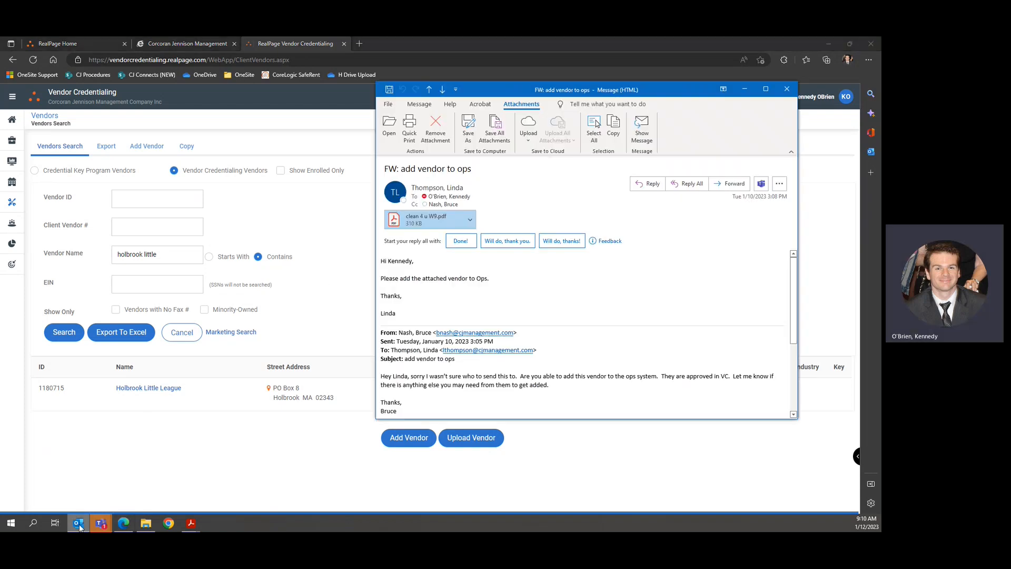
left_click(337, 230)
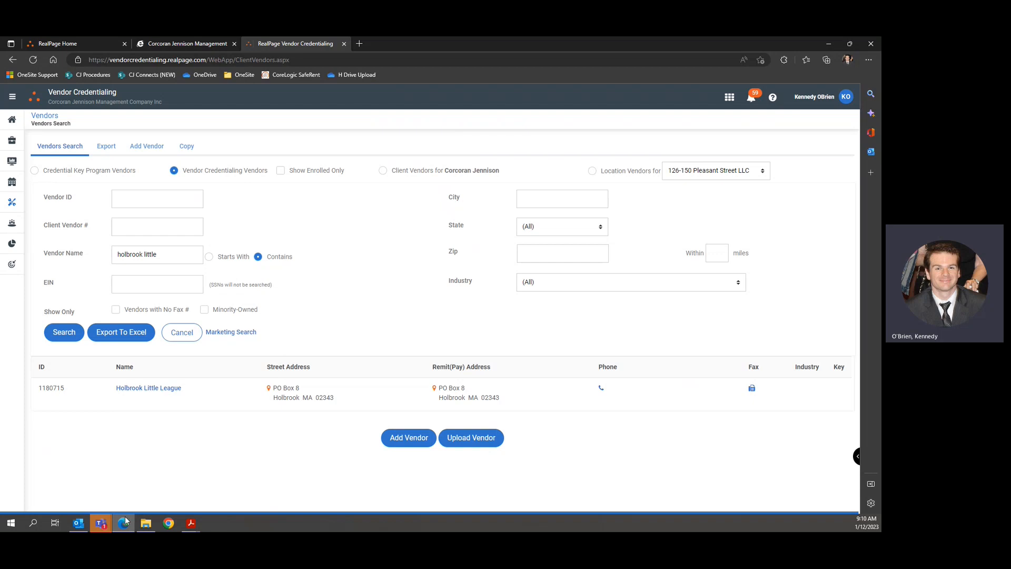
left_click(78, 523)
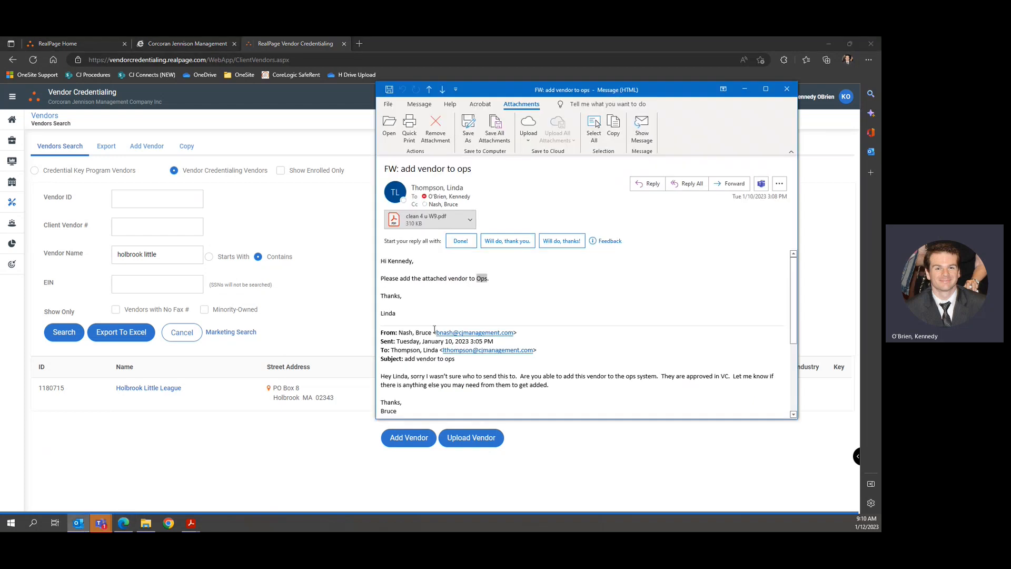
left_click(491, 278)
left_click(367, 274)
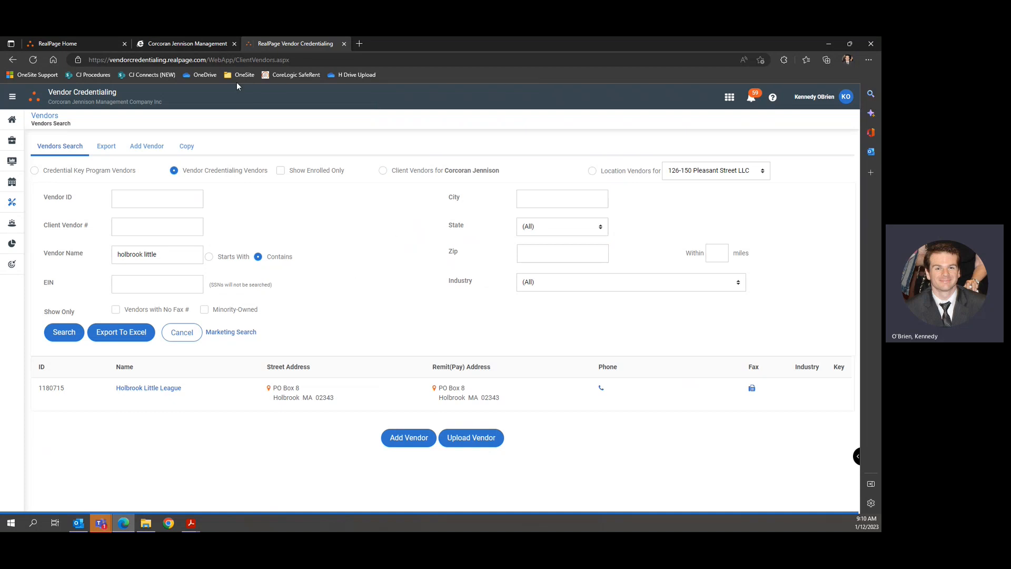
Go from CJ Connects to Accounting and open the New Vendor Requests page.
left_click(146, 72)
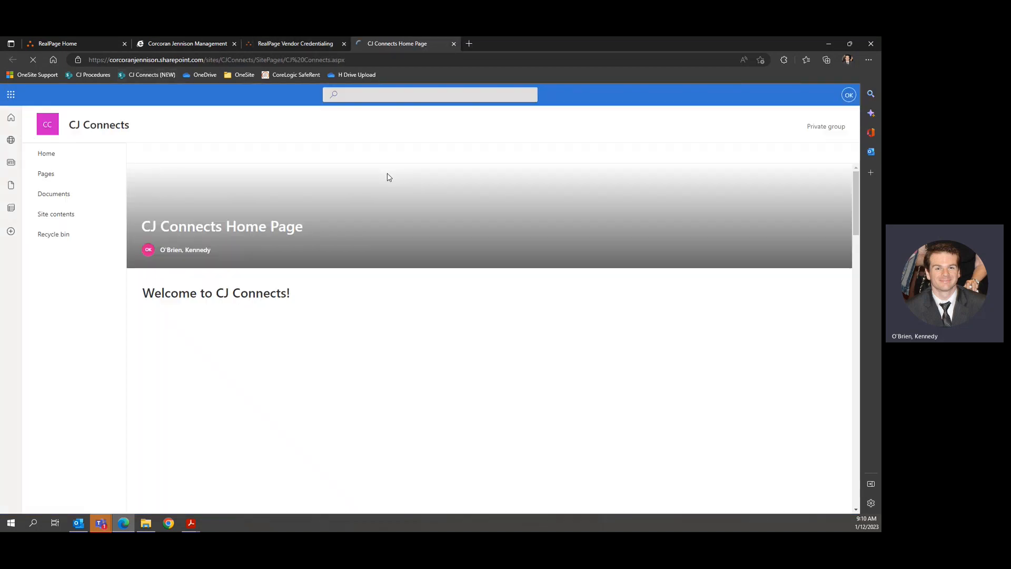
scroll(345, 285, "down", 3)
left_click(237, 262)
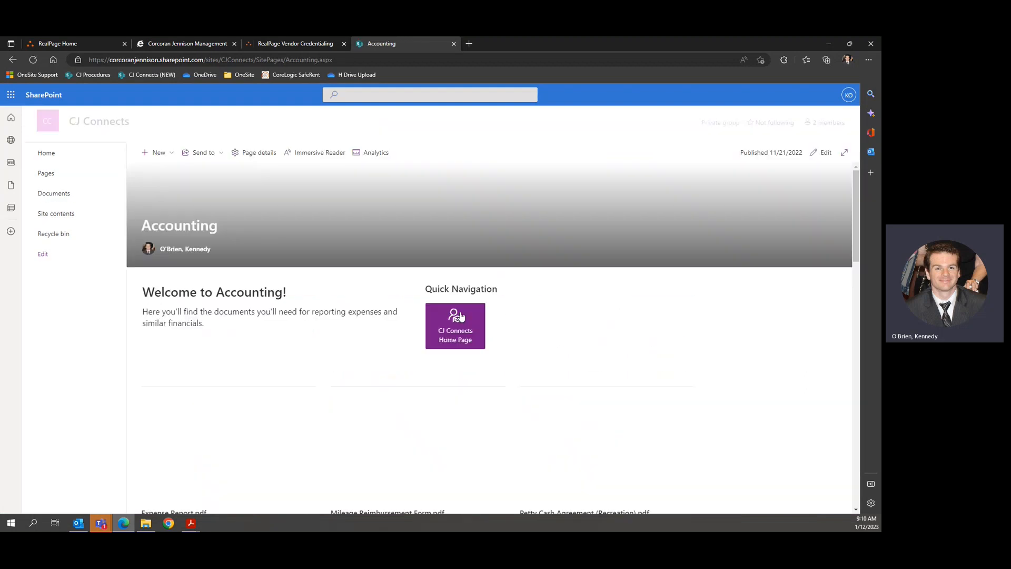
scroll(460, 316, "down", 10)
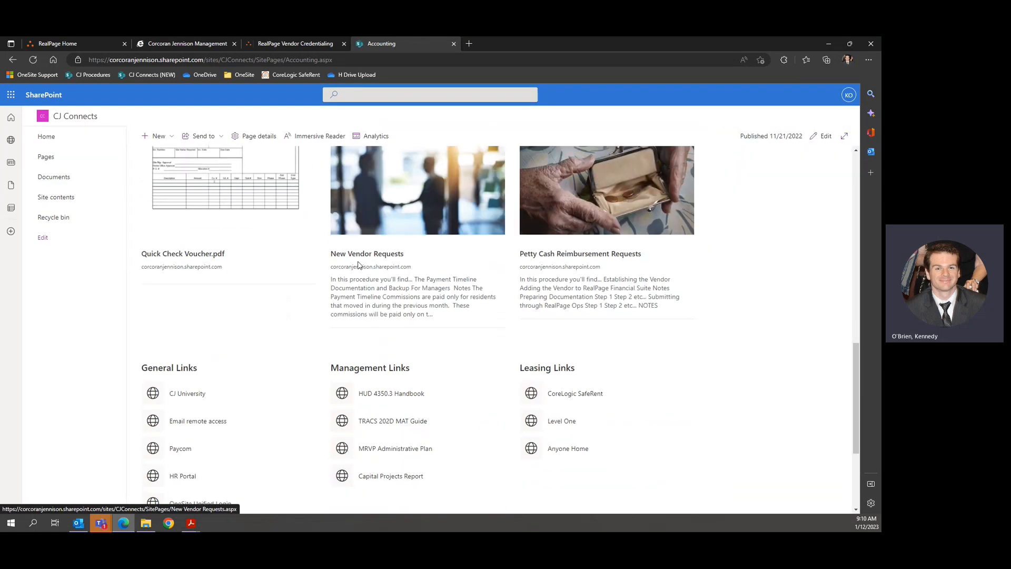
left_click(387, 220)
Read through the procedure, highlighting the 11:00am and 1:00pm integration times.
scroll(440, 291, "down", 15)
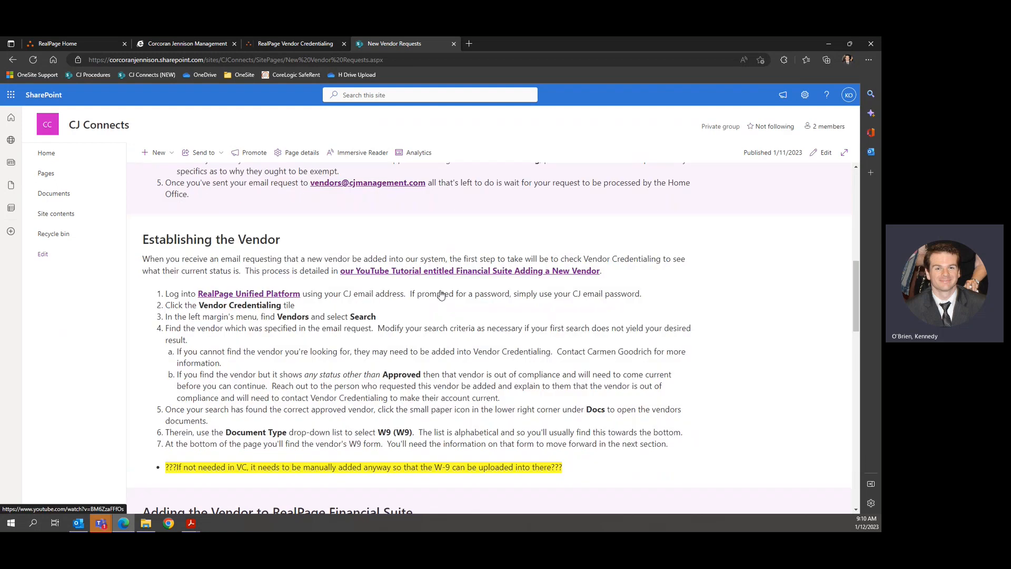
scroll(440, 291, "down", 2)
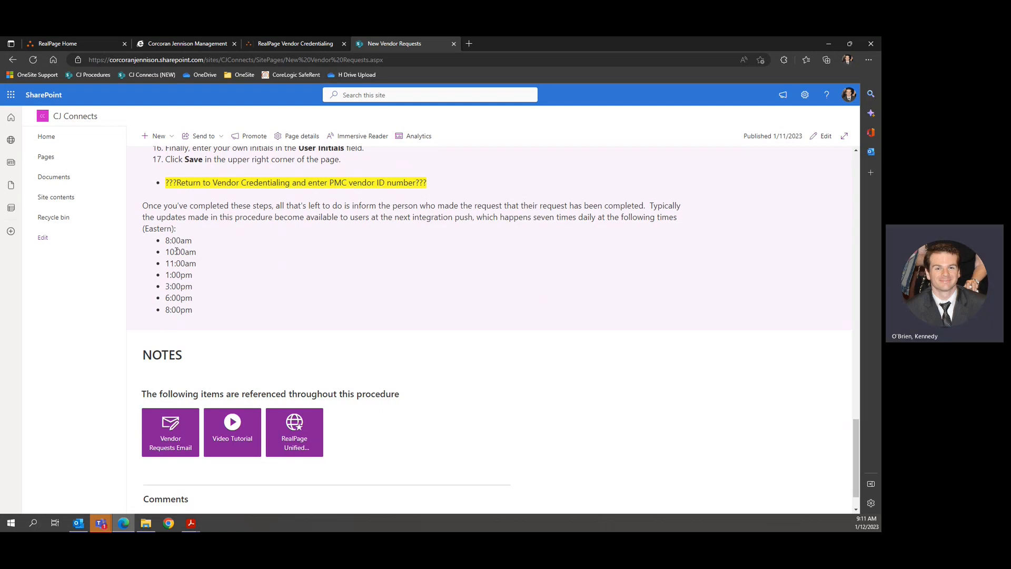
scroll(176, 251, "down", 1)
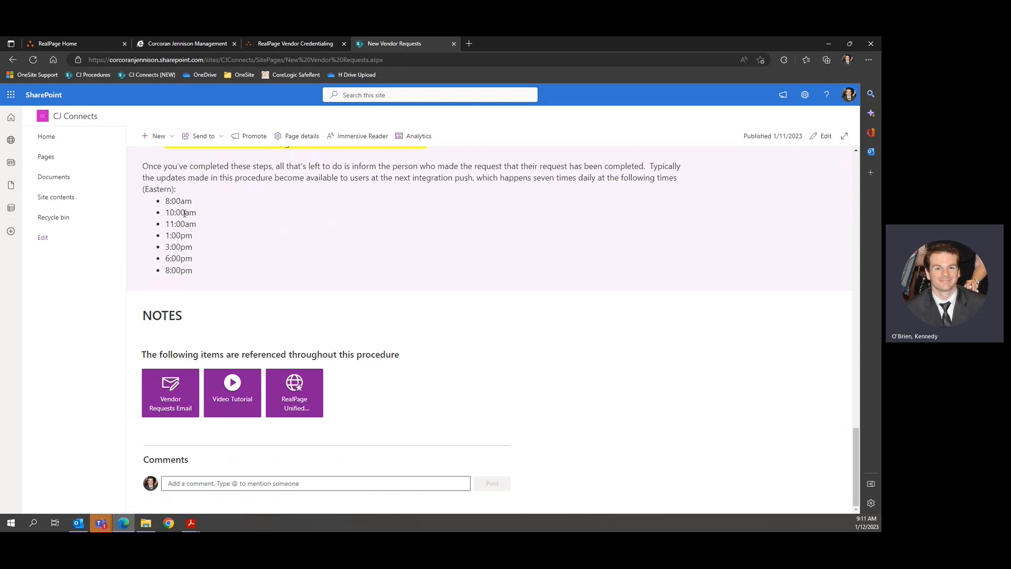
left_click_drag(164, 219, 197, 224)
left_click(209, 234)
left_click_drag(168, 236, 199, 237)
left_click(192, 242)
scroll(402, 335, "up", 20)
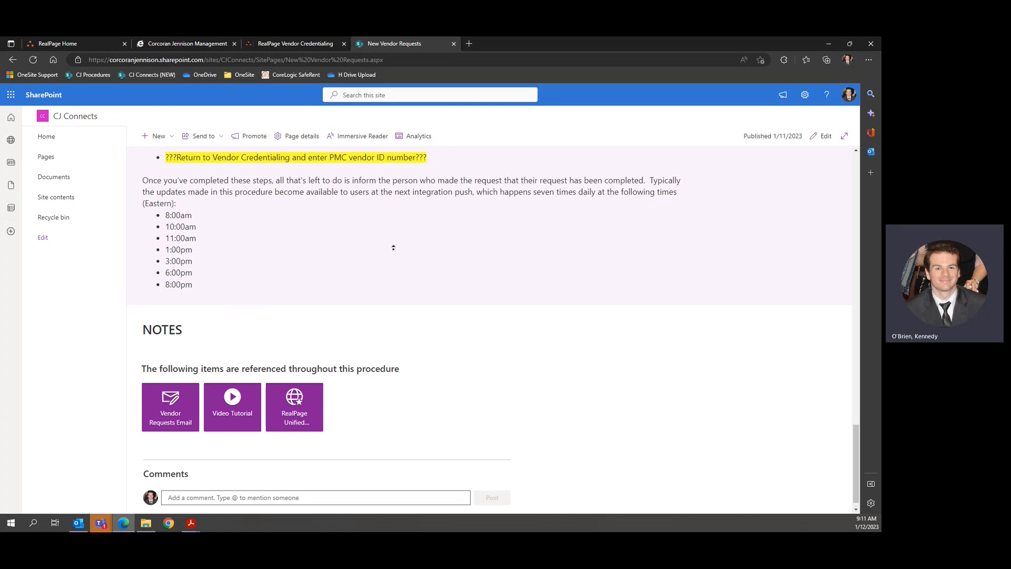